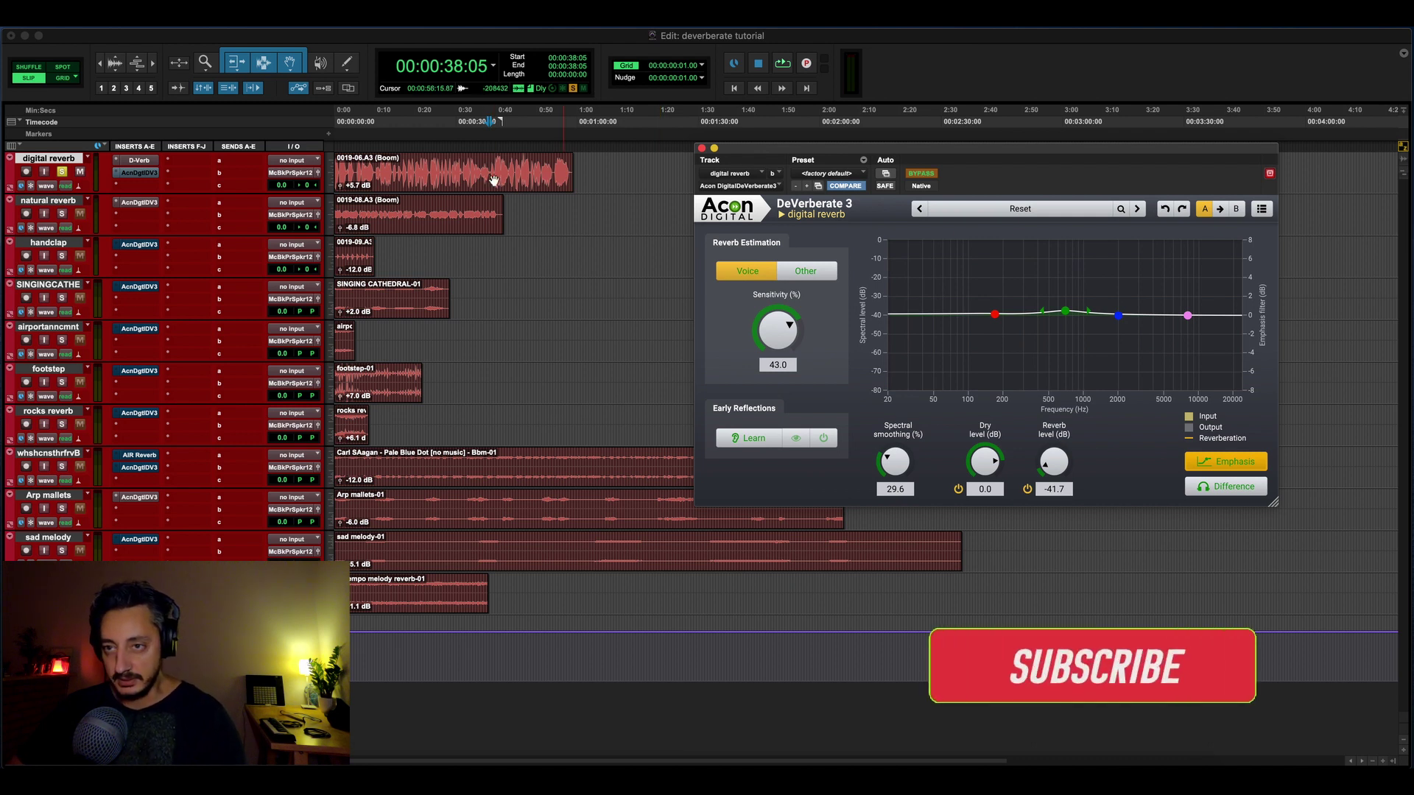
- Select the digital reverb clip and play a short stretch of it
click(446, 188)
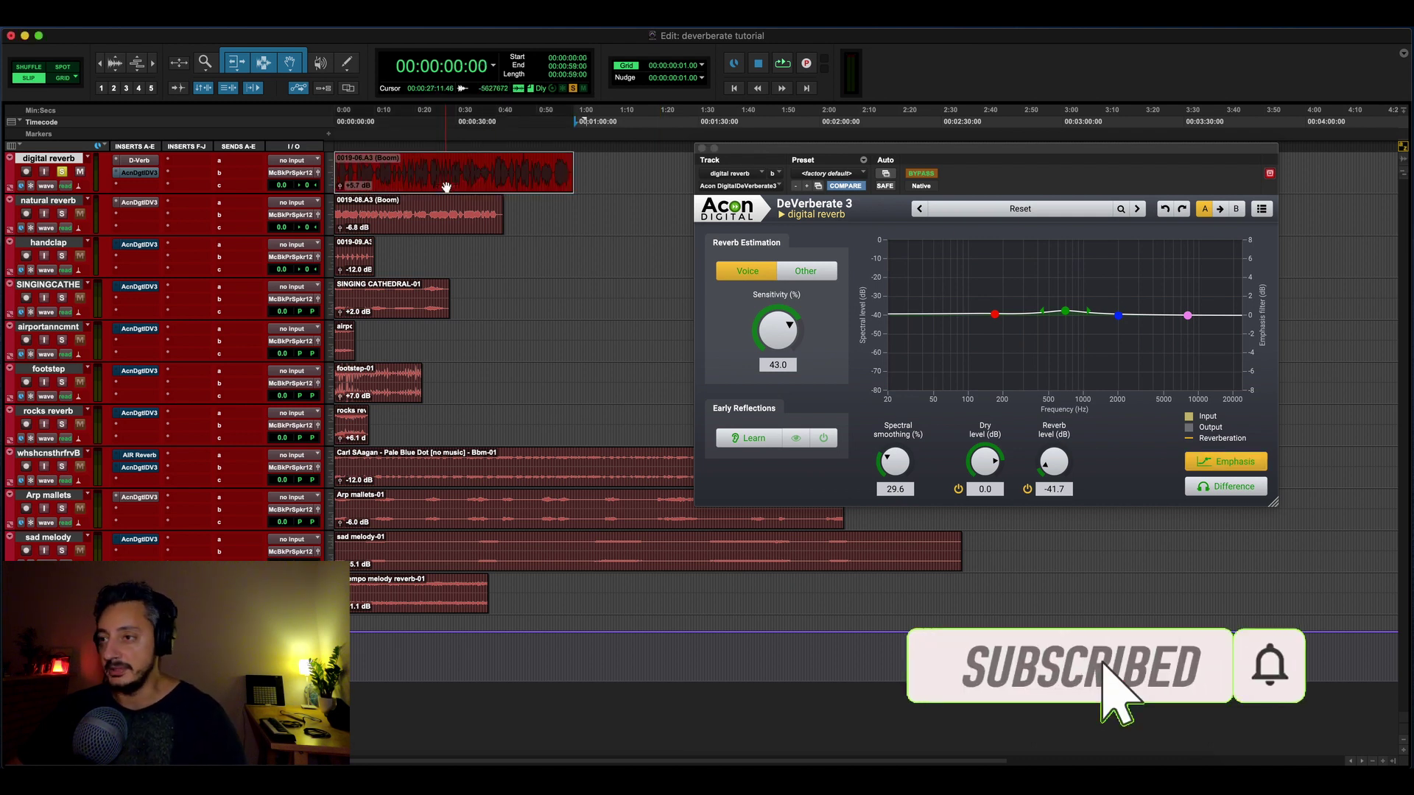
key(space)
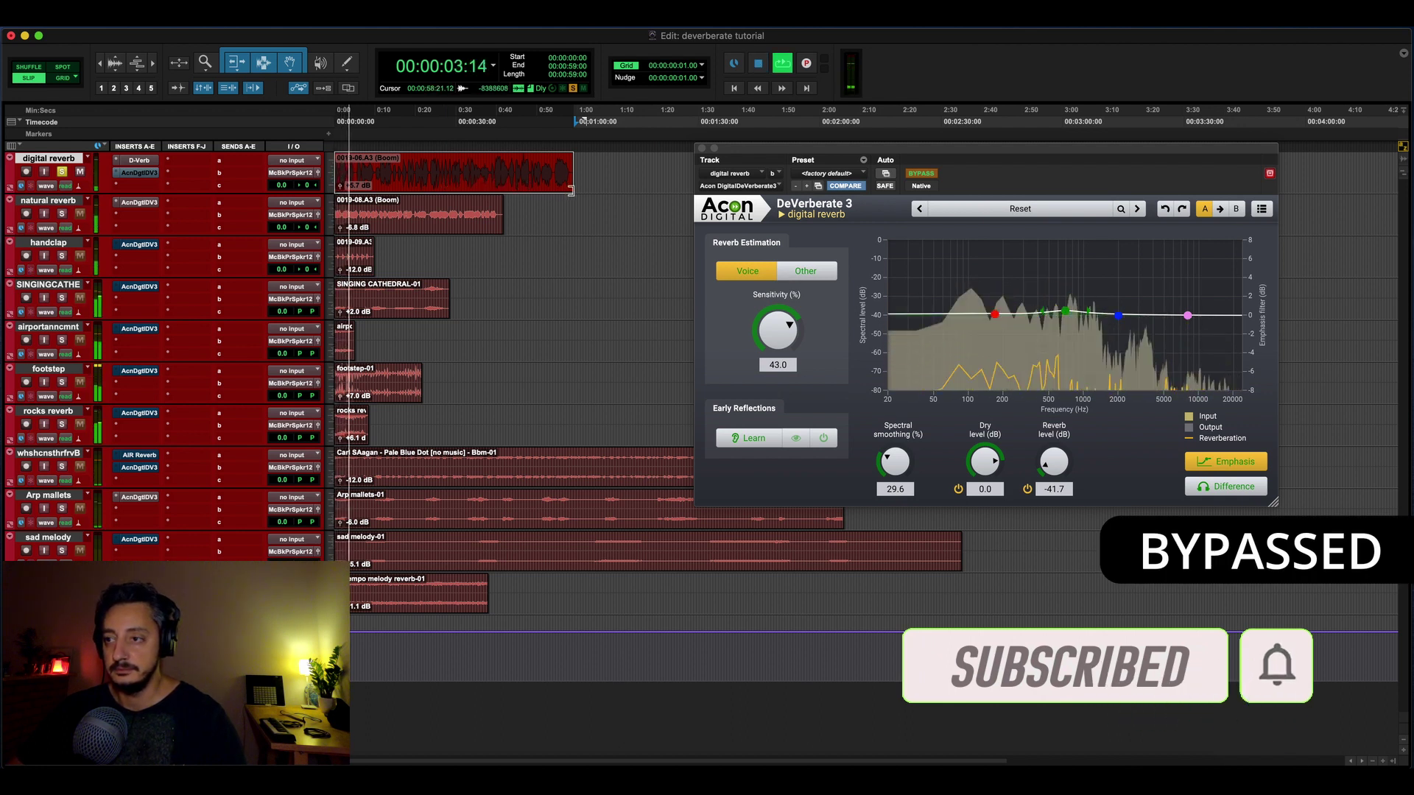
key(space)
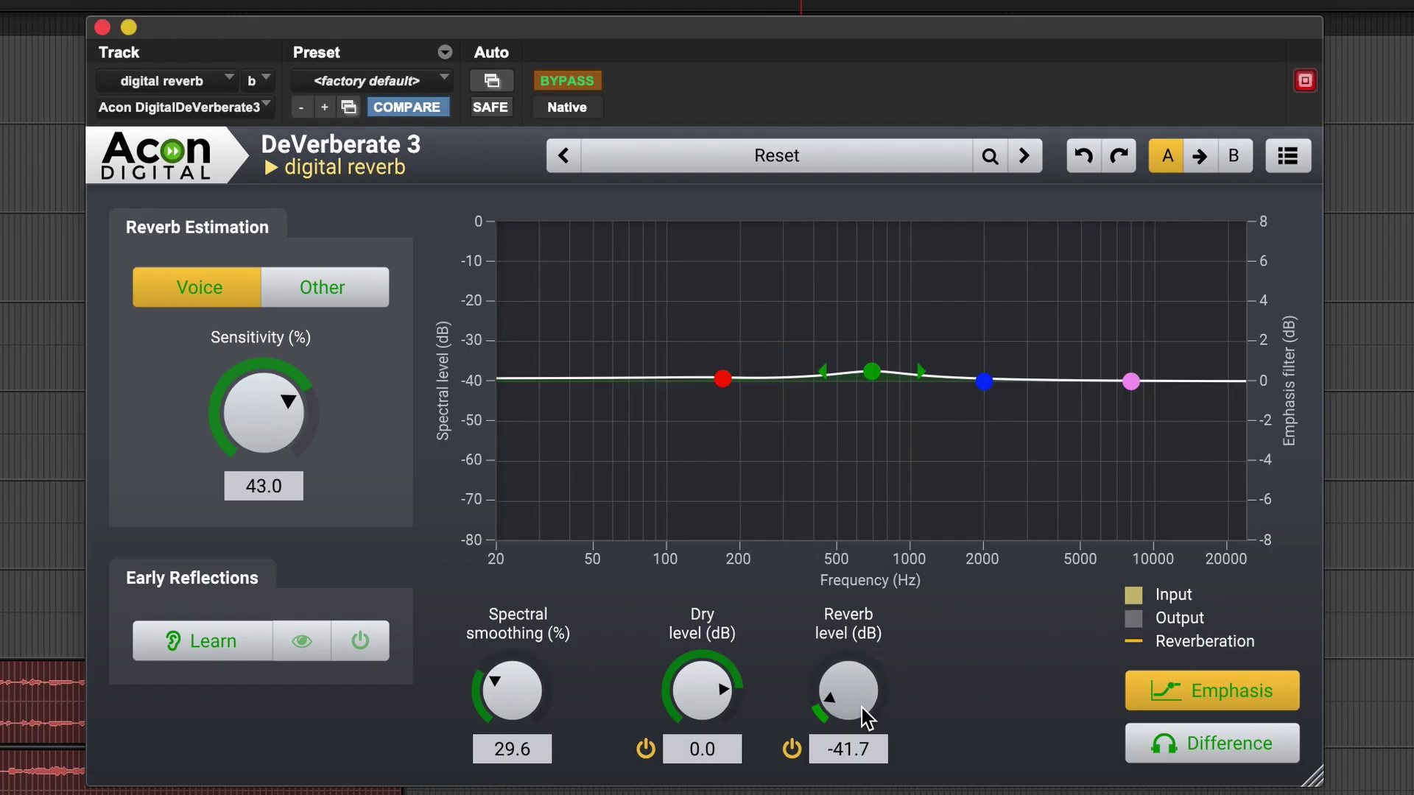
- Return DeVerberate's Reverb level to 0.0 dB and Sensitivity to -1.7%
drag(1054, 462, 1054, 374)
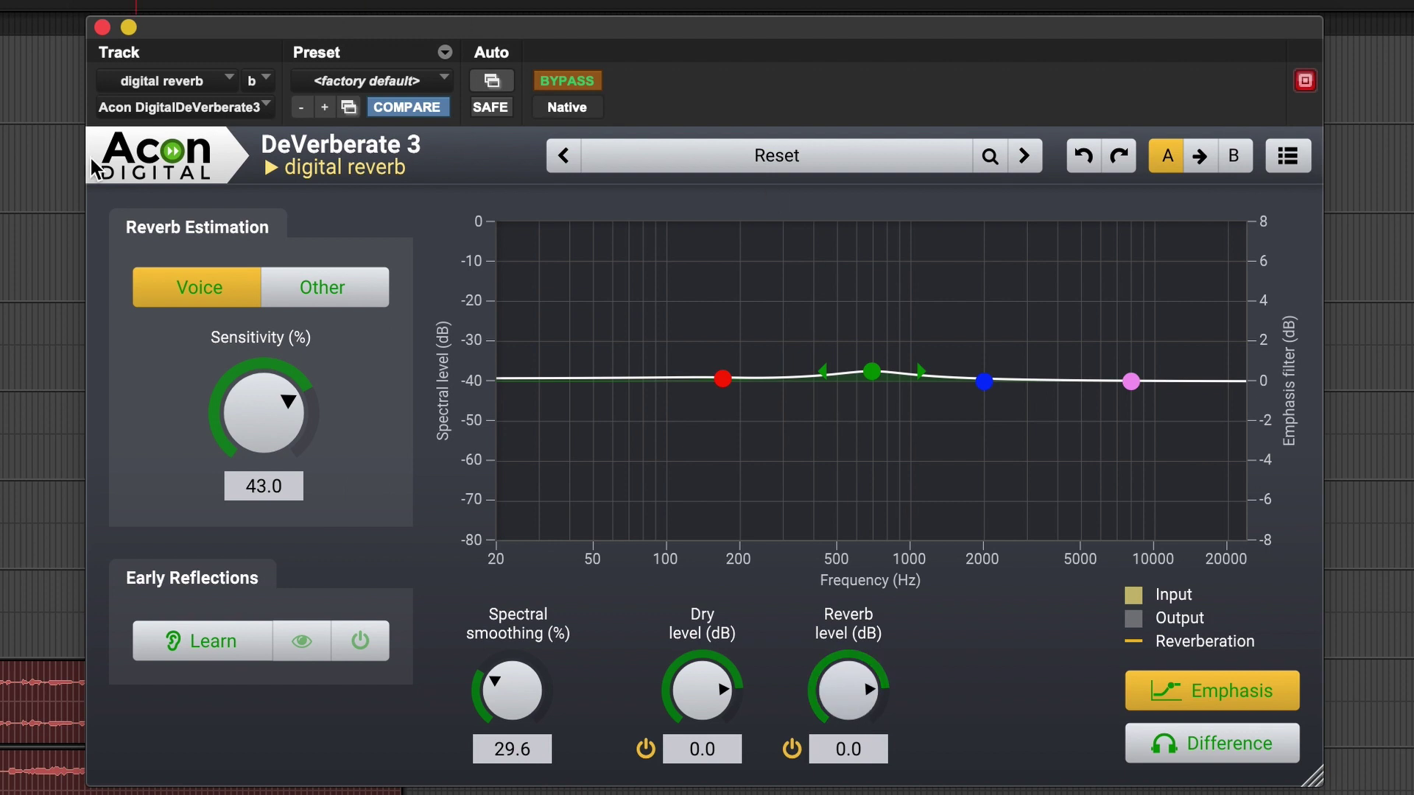
alt+click(268, 413)
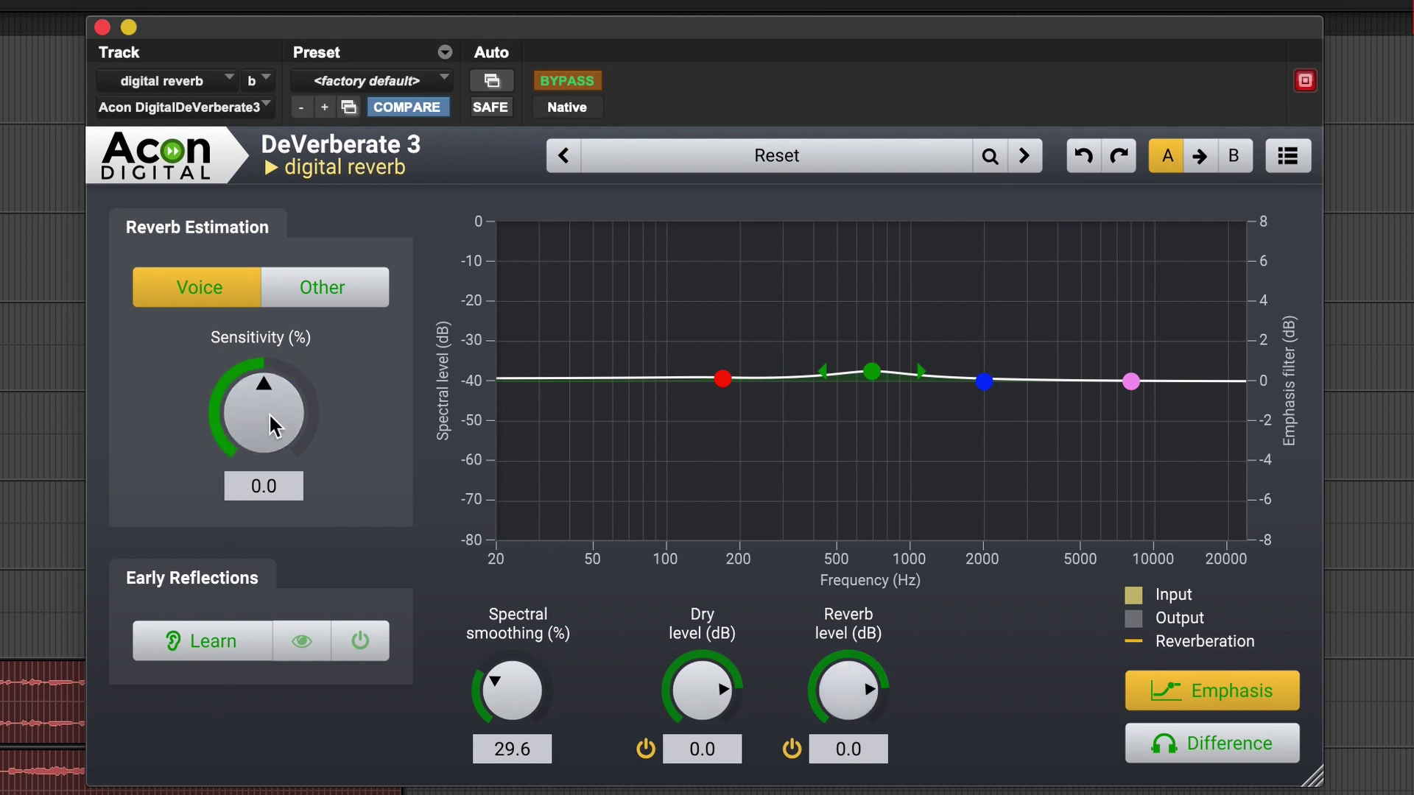
click(849, 707)
drag(849, 707, 863, 731)
alt+click(839, 689)
mouse_move(278, 408)
mouse_down()
mouse_move(262, 568)
mouse_move(293, 398)
mouse_move(295, 415)
mouse_up()
- Try emphasis boosts around 700 Hz and 2 kHz, ending with a flat 0 dB emphasis curve
alt+click(871, 372)
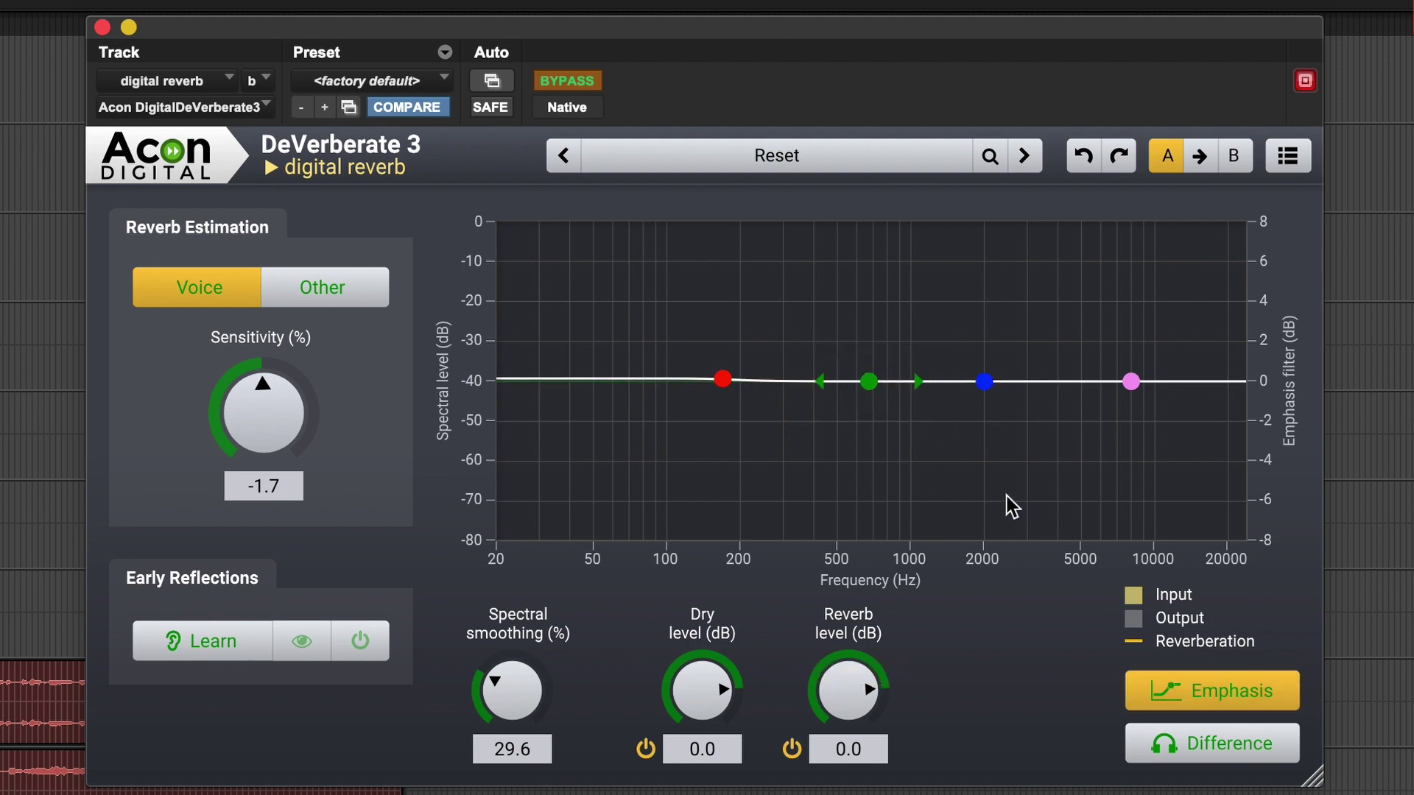
mouse_move(867, 382)
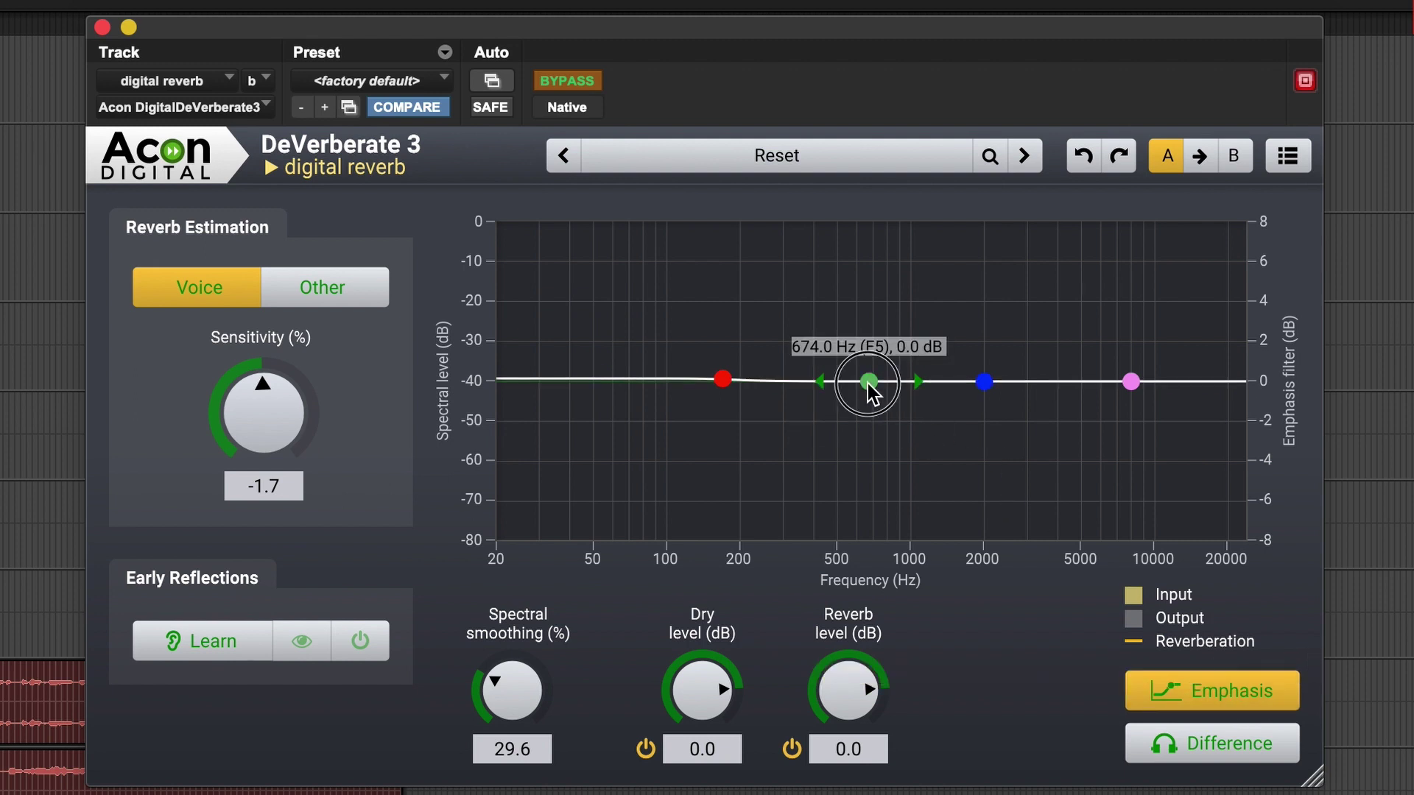
mouse_move(867, 383)
mouse_down()
mouse_move(874, 243)
mouse_move(874, 561)
mouse_move(872, 383)
mouse_up()
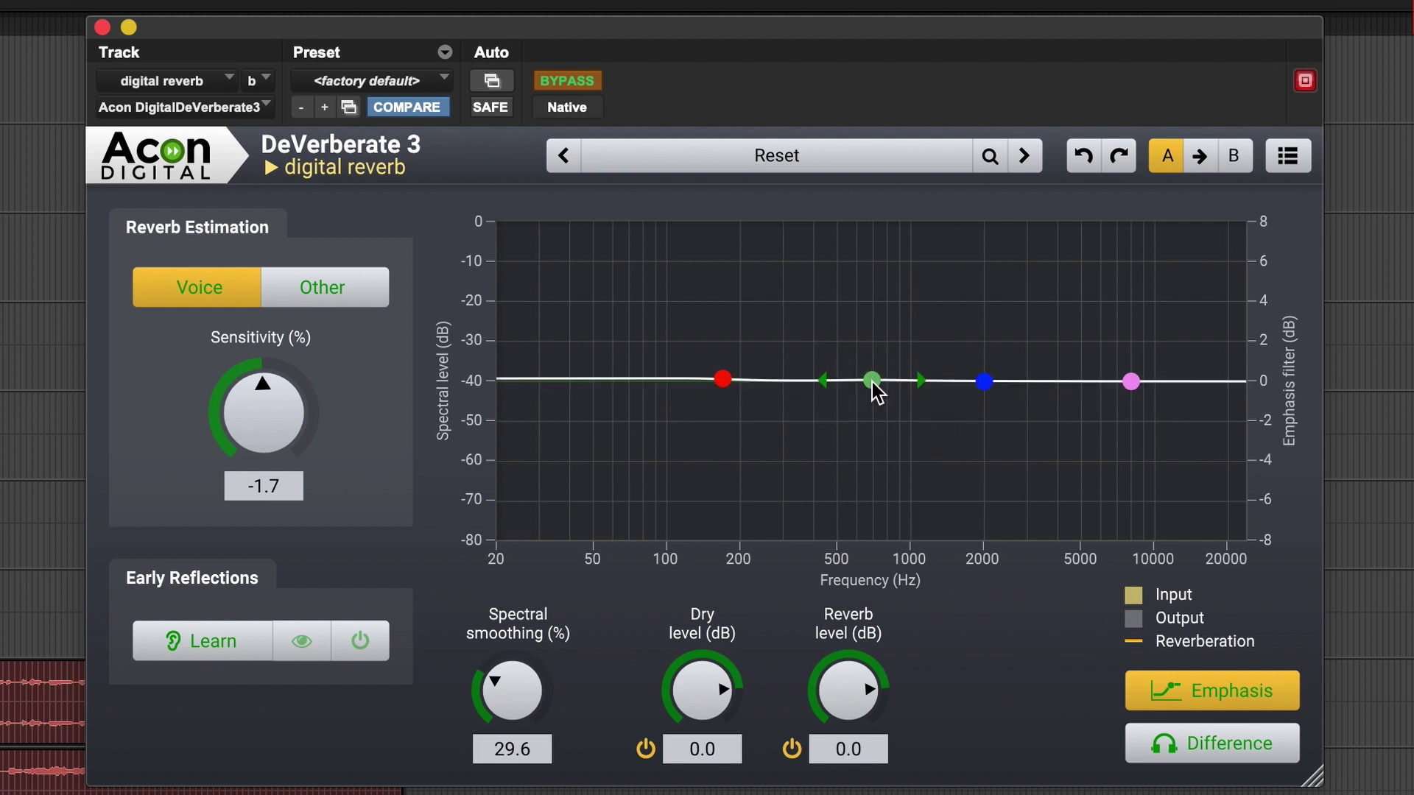
mouse_move(987, 383)
mouse_down()
mouse_move(1008, 469)
mouse_move(1112, 251)
mouse_move(872, 284)
mouse_move(594, 290)
mouse_move(555, 246)
mouse_move(590, 589)
mouse_move(1142, 562)
mouse_move(928, 442)
mouse_move(996, 390)
mouse_up()
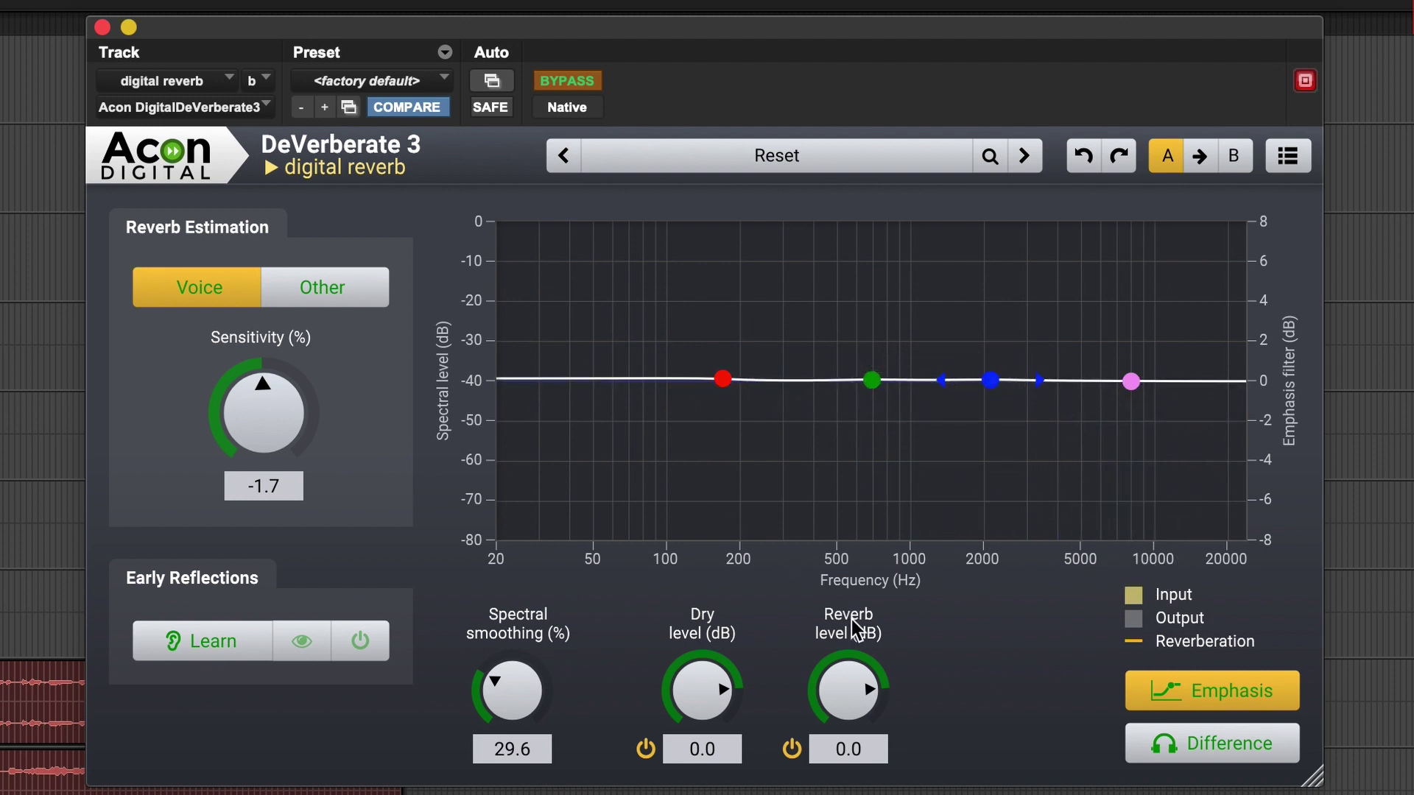
- Un-bypass DeVerberate and set Reverb level to -45.3 dB and Sensitivity to 71.3%, checking against bypass
click(564, 82)
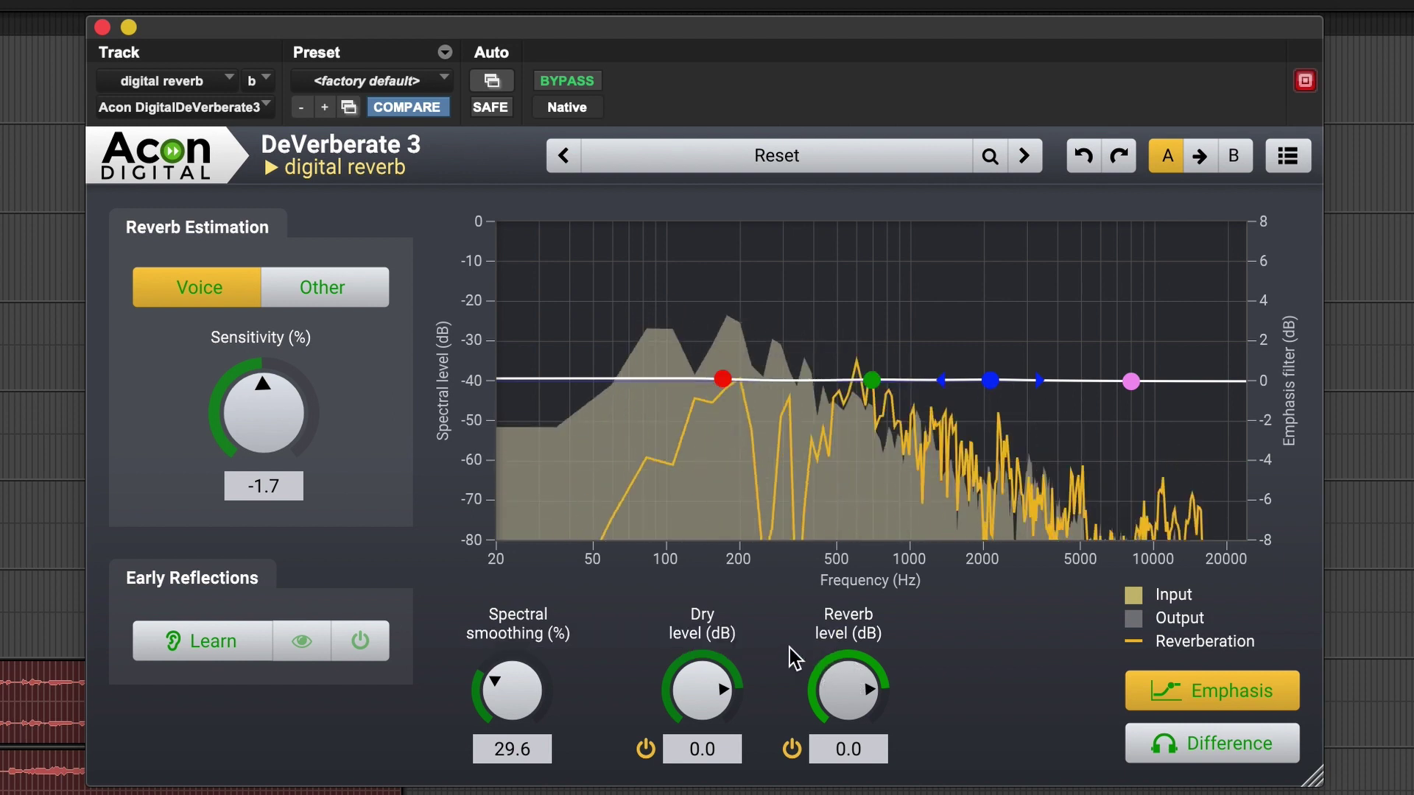
drag(839, 685, 840, 766)
drag(271, 395, 288, 475)
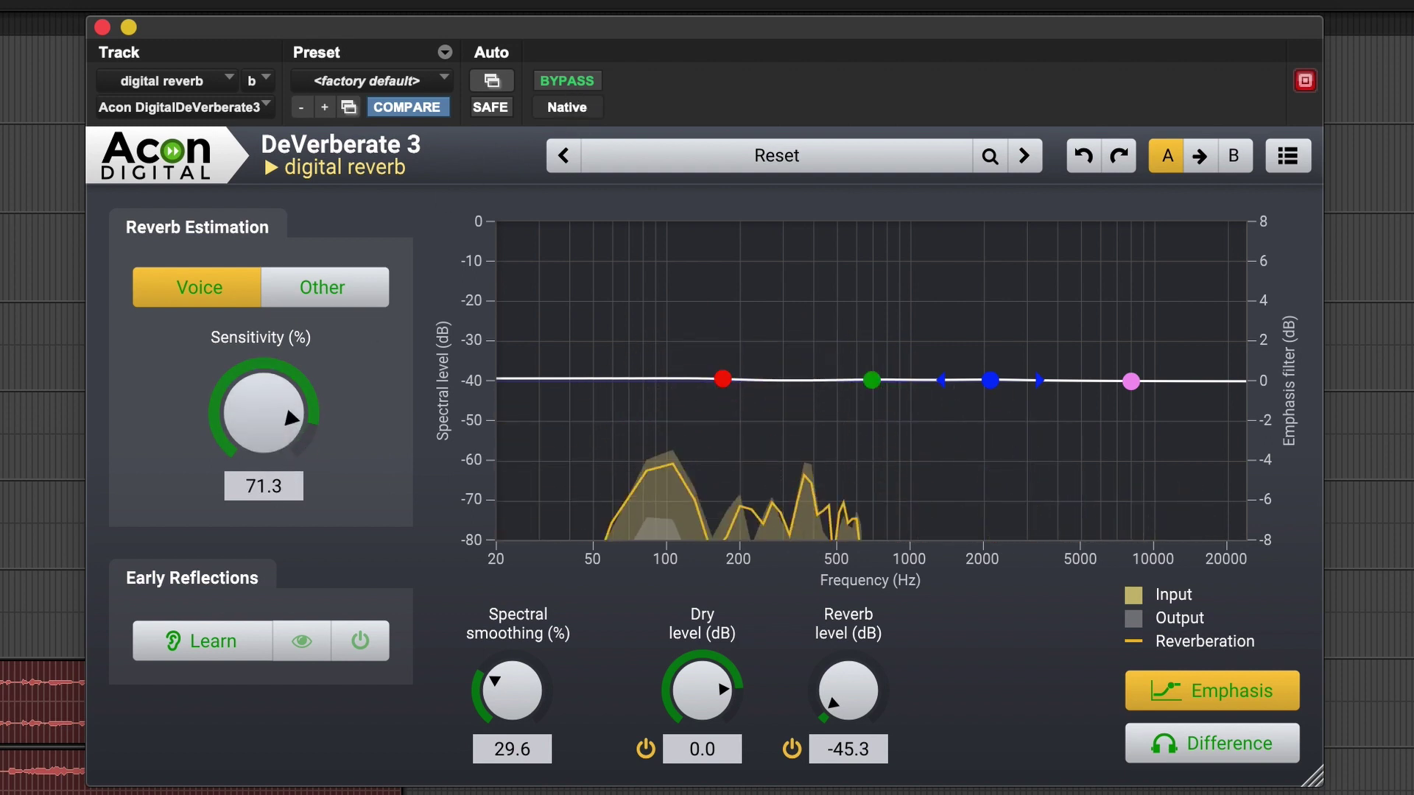
click(564, 82)
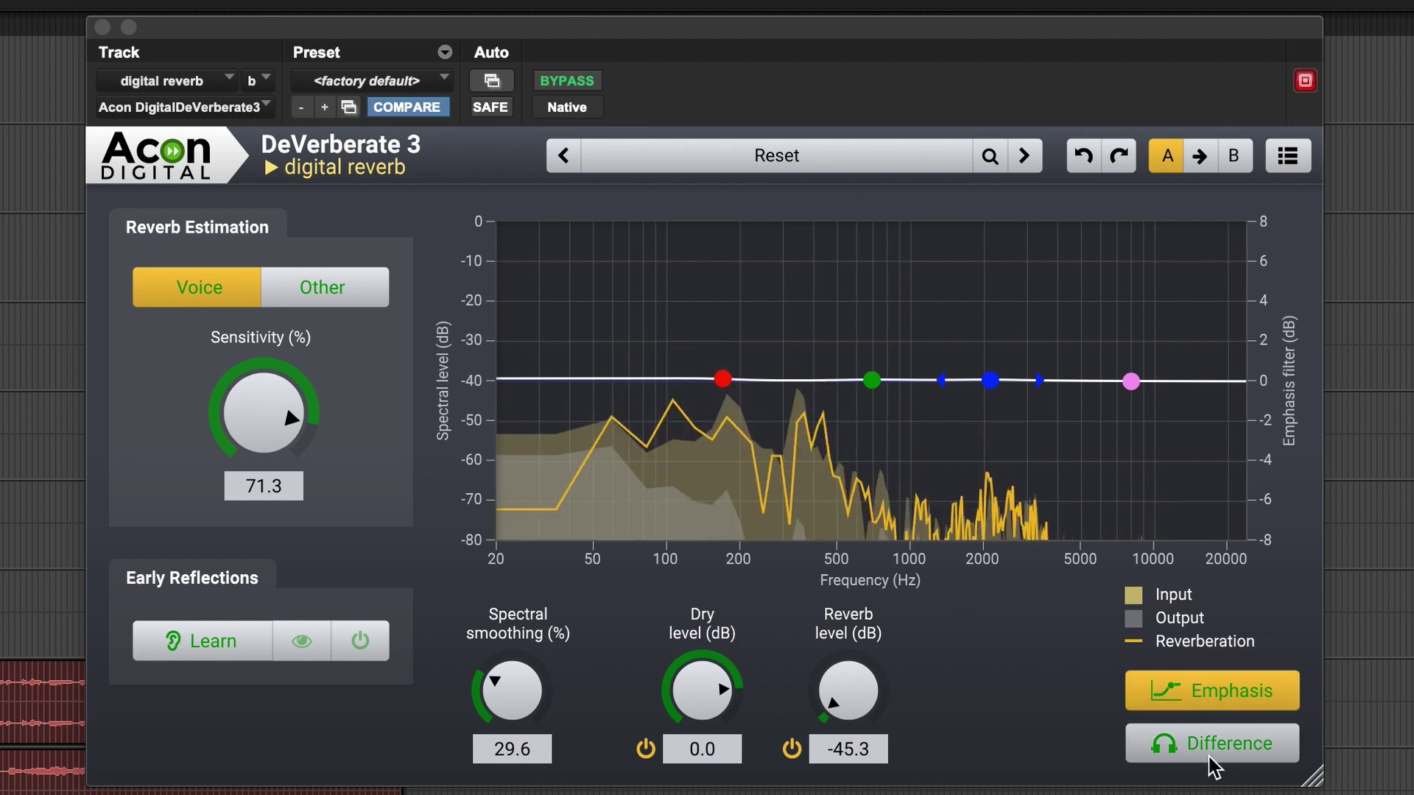
click(1212, 745)
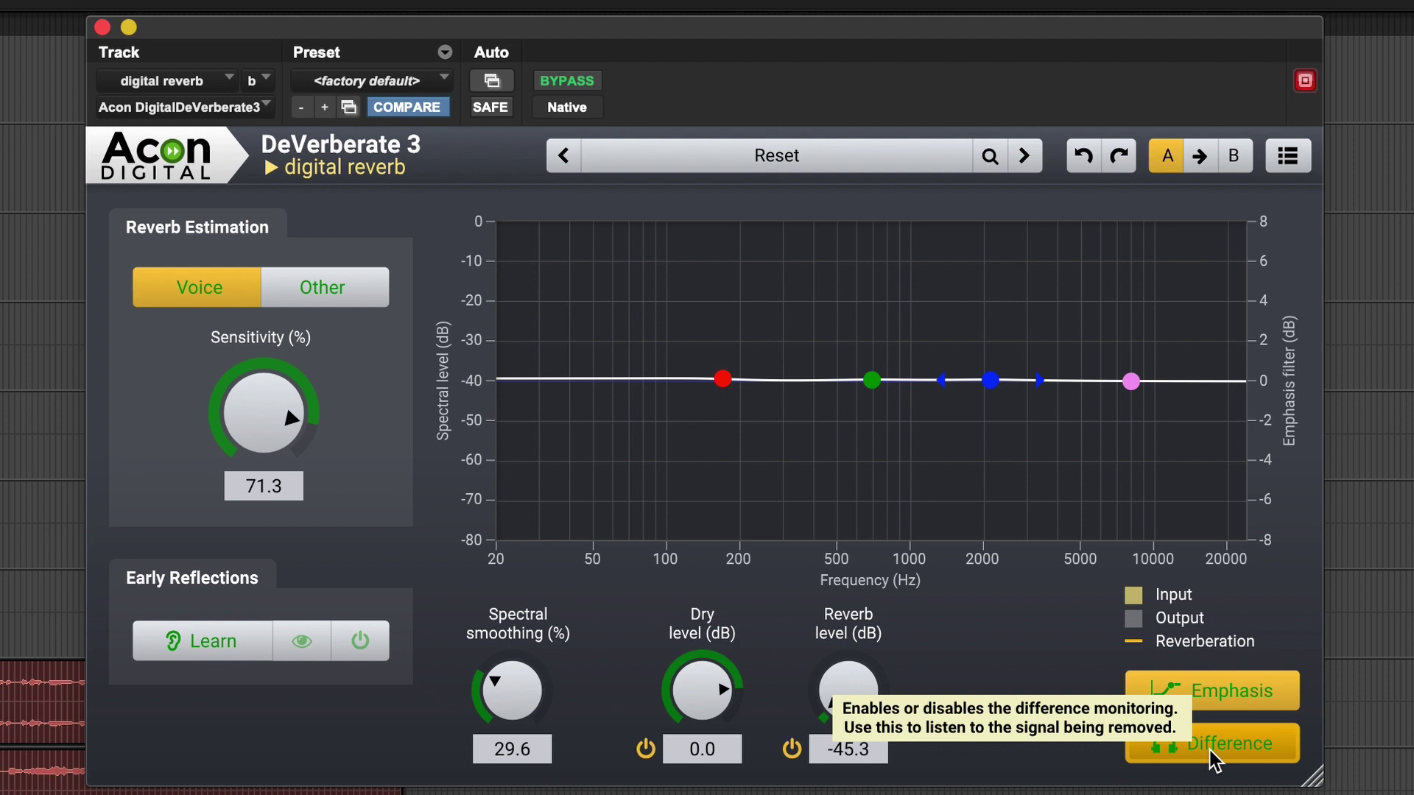
key(space)
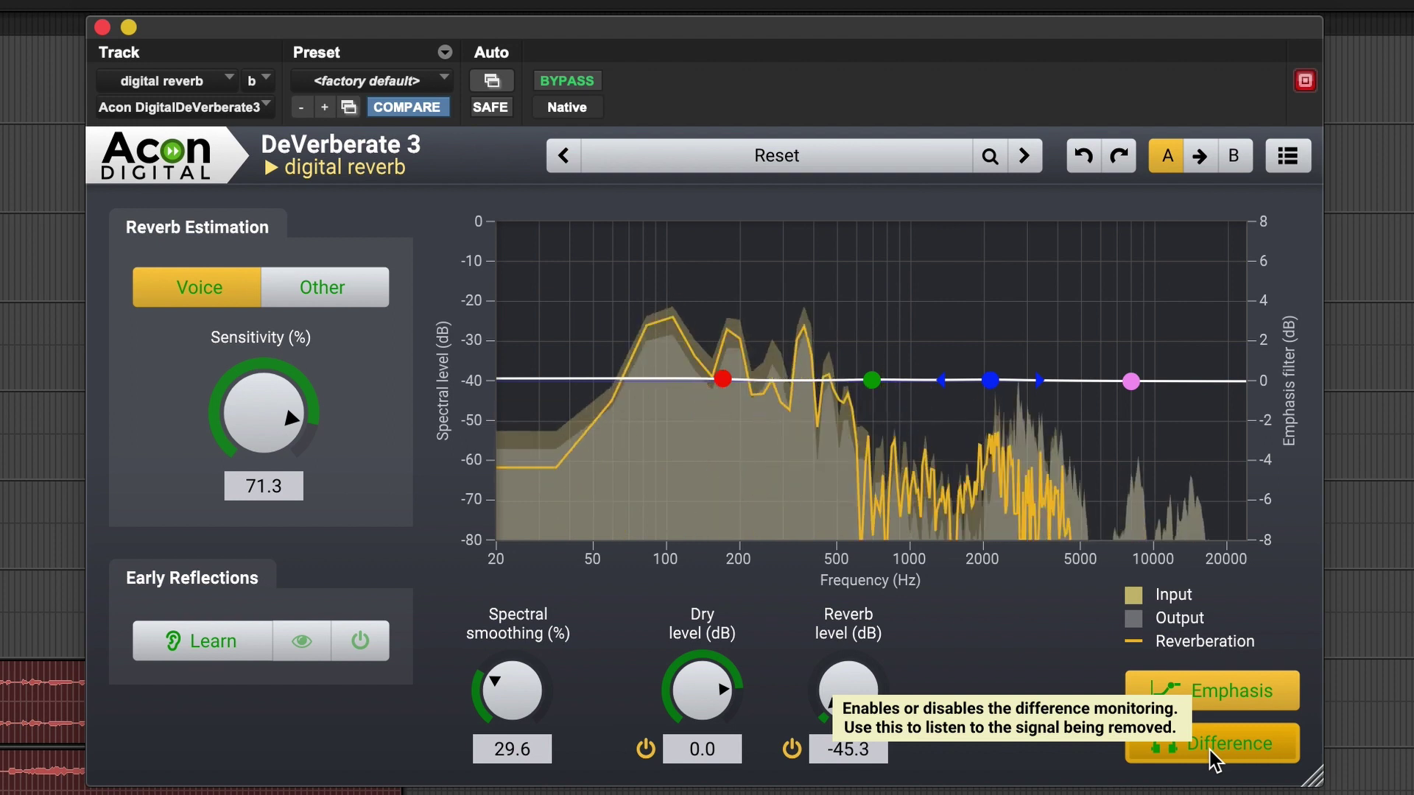
click(1210, 750)
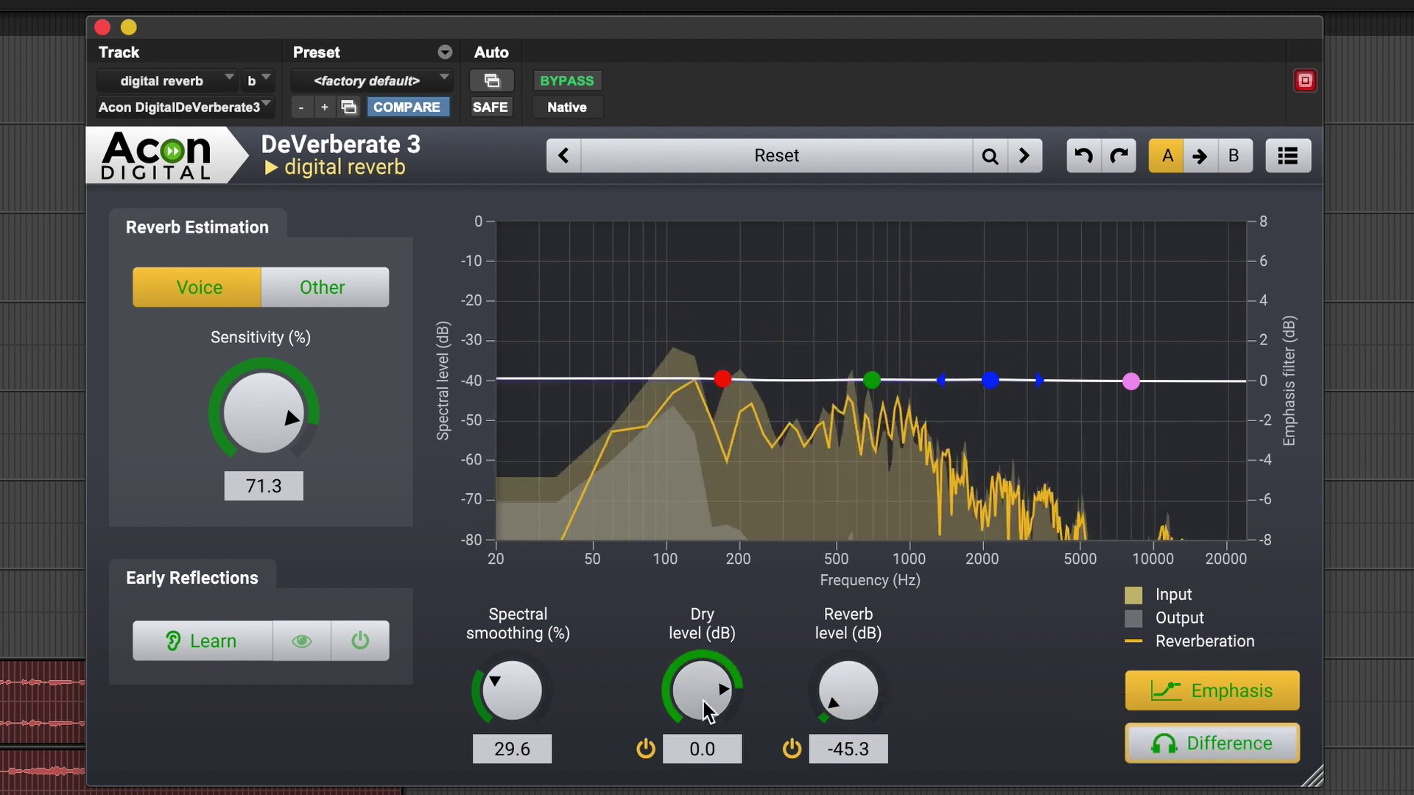
- Adjust the Dry and Reverb level knobs and reset Sensitivity to 0 with double-clicks
mouse_move(731, 674)
mouse_down()
mouse_move(731, 762)
mouse_move(731, 674)
mouse_up()
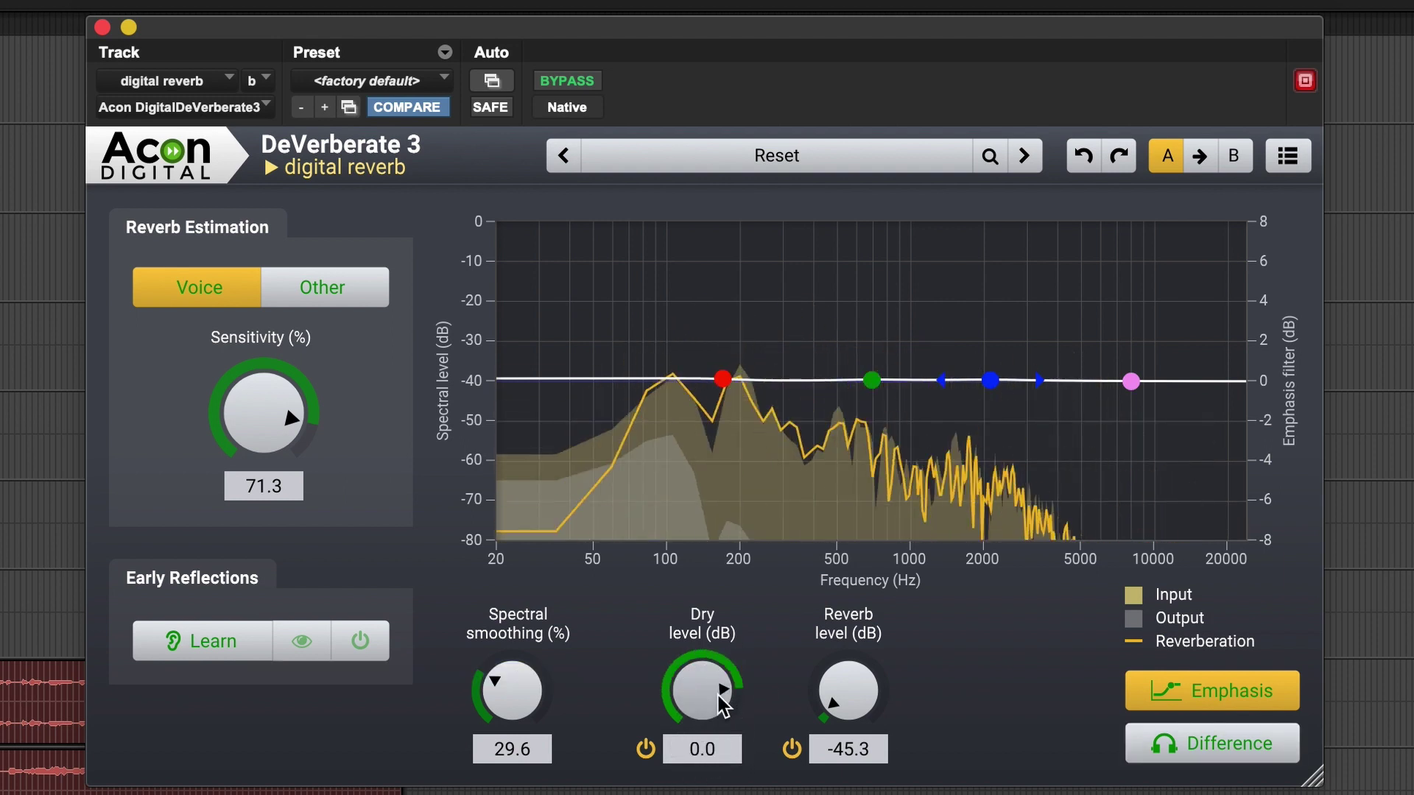
double_click(856, 715)
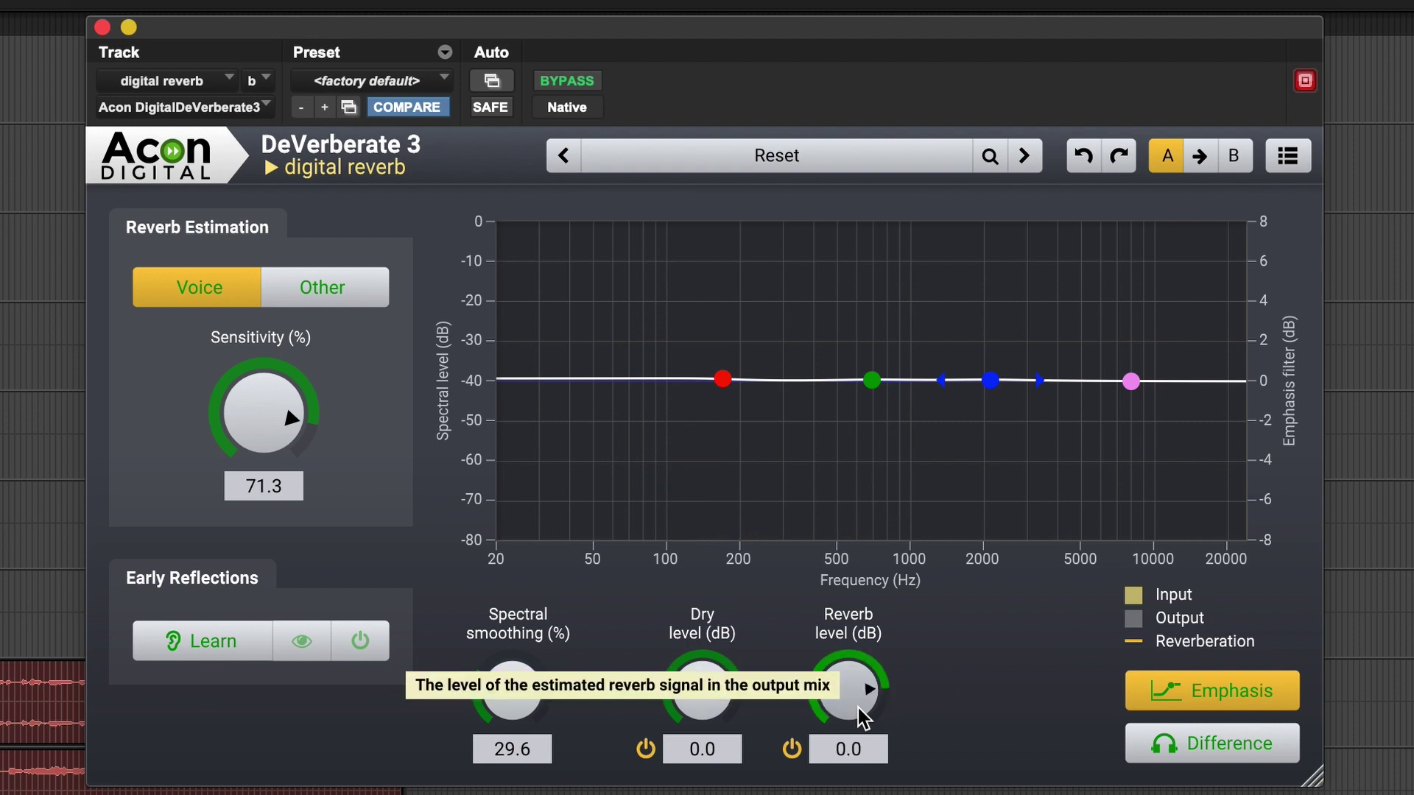
double_click(268, 444)
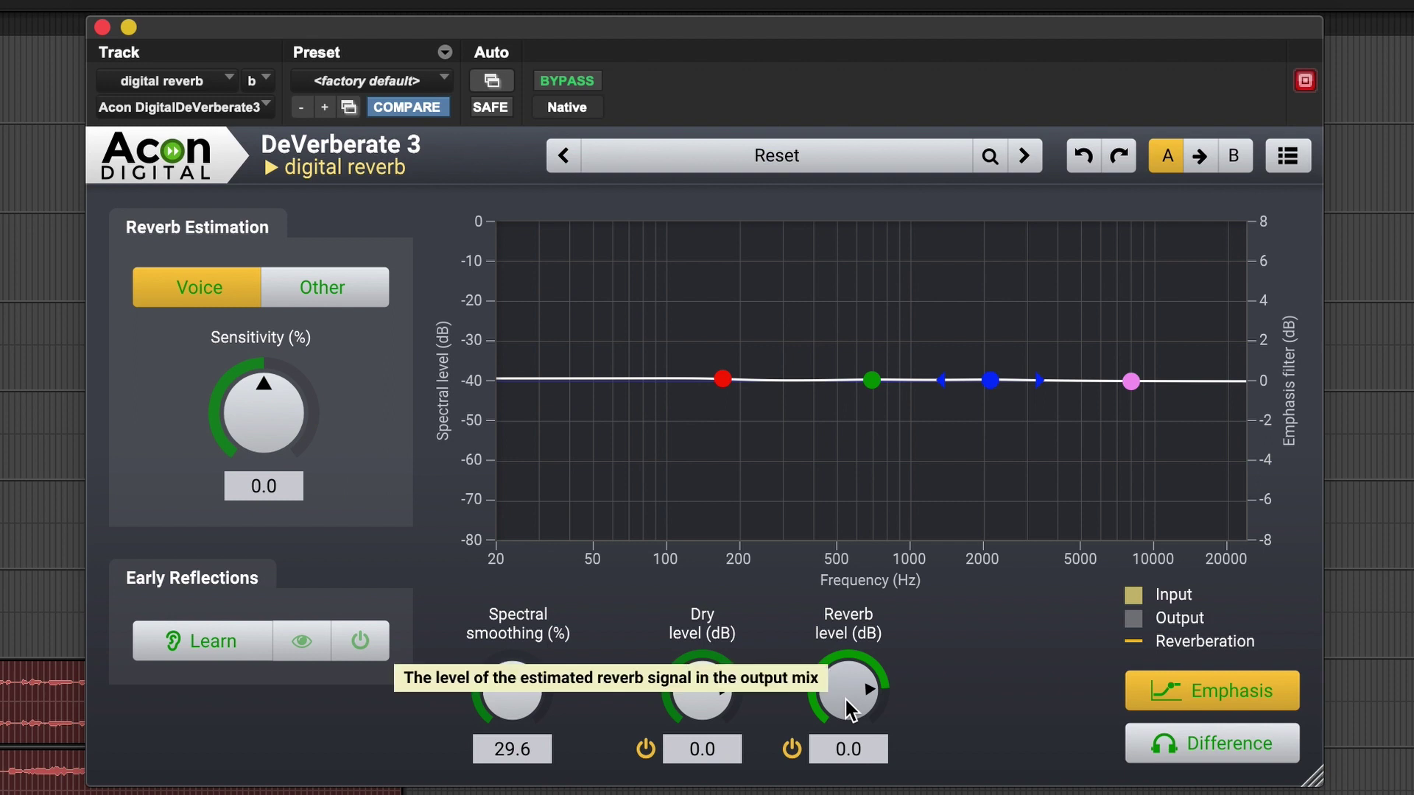
drag(847, 697, 847, 567)
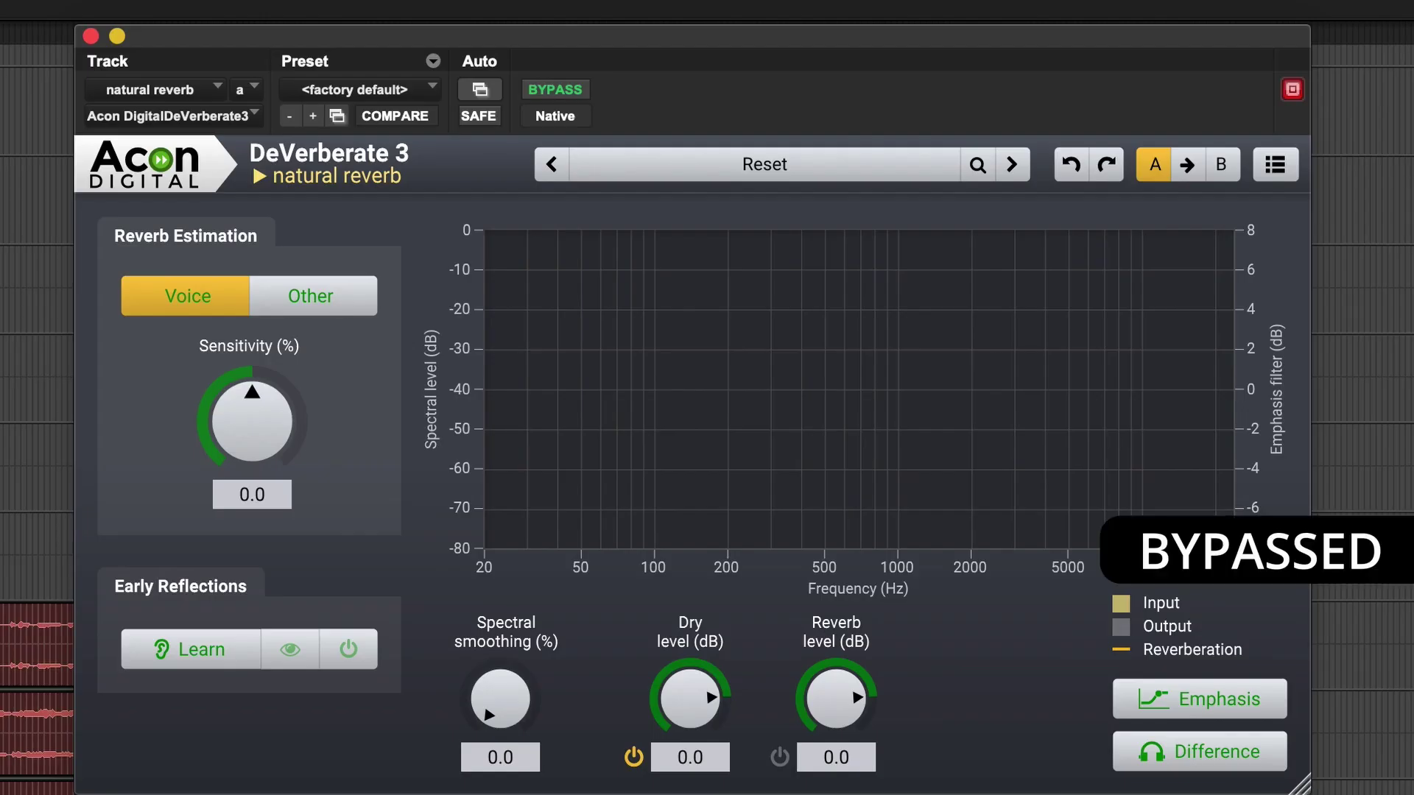
- Audition the natural reverb track against bypass, enable the Reverb level control and lower it
key(space)
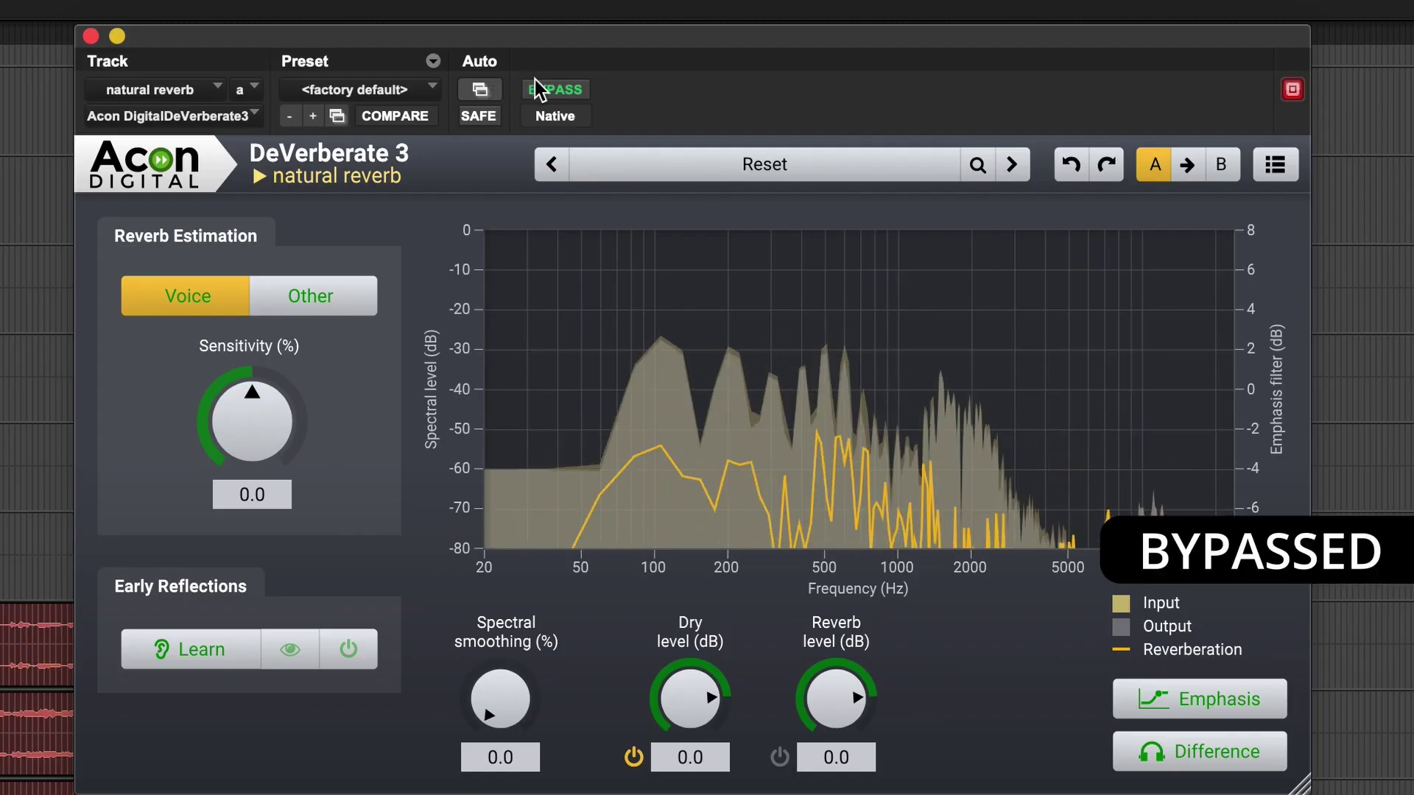
click(567, 91)
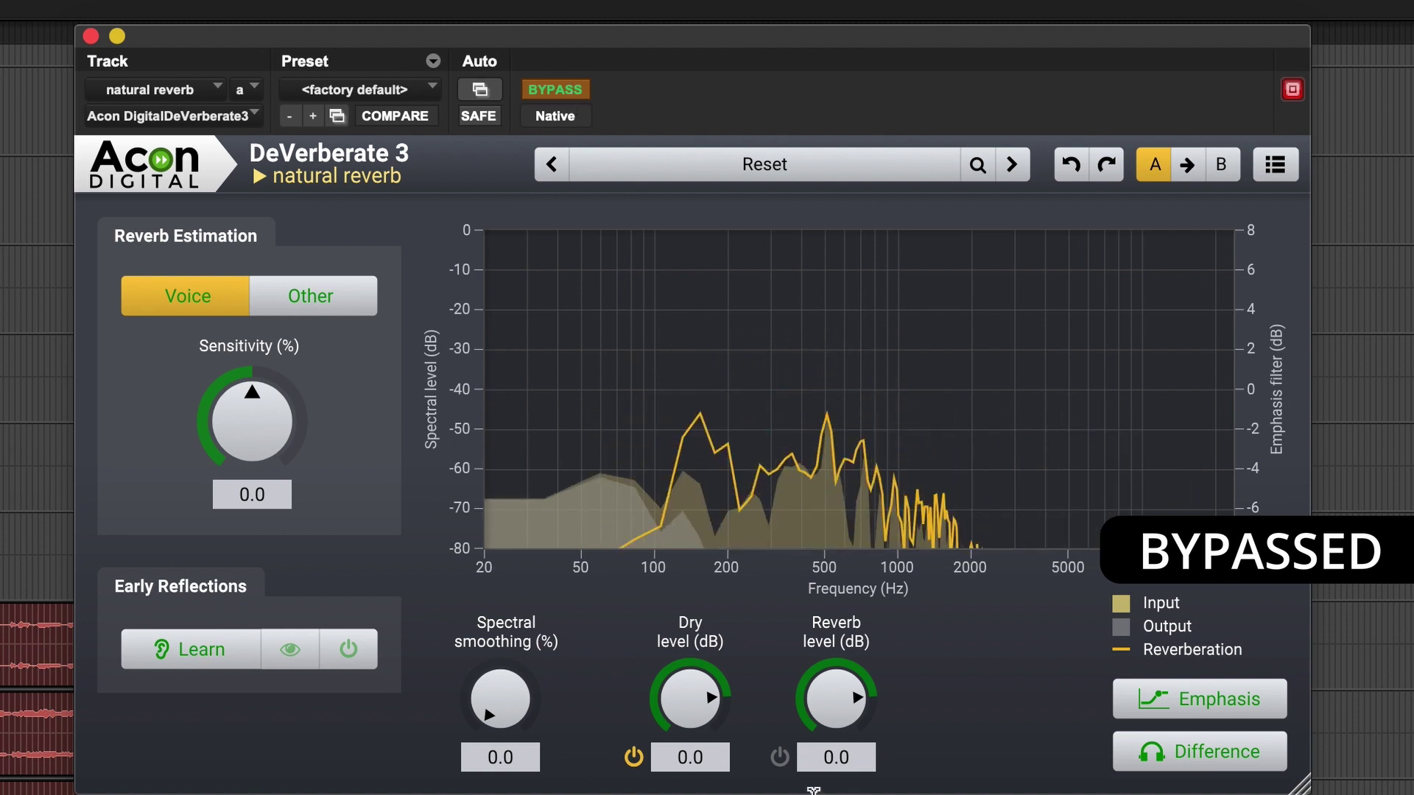
click(780, 759)
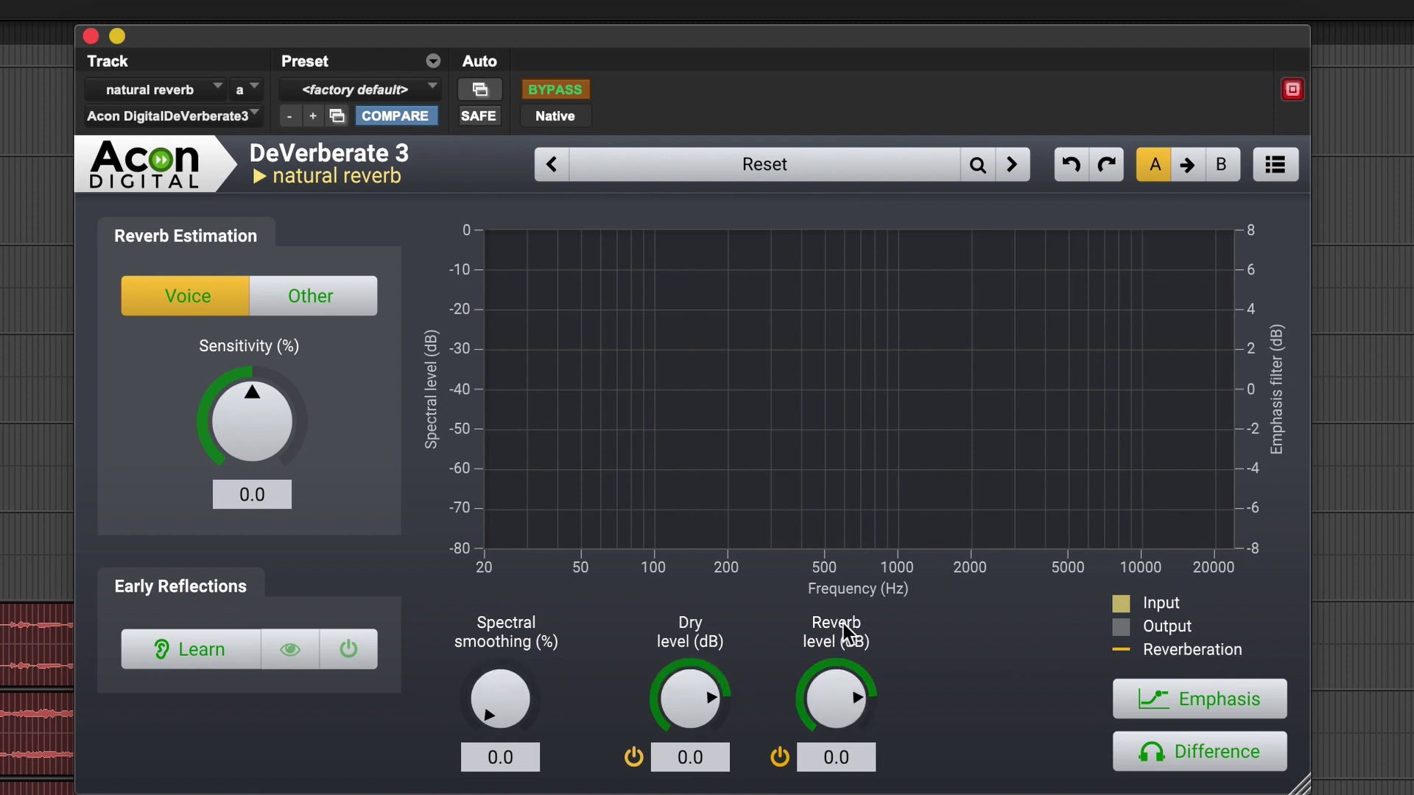
drag(814, 675, 822, 788)
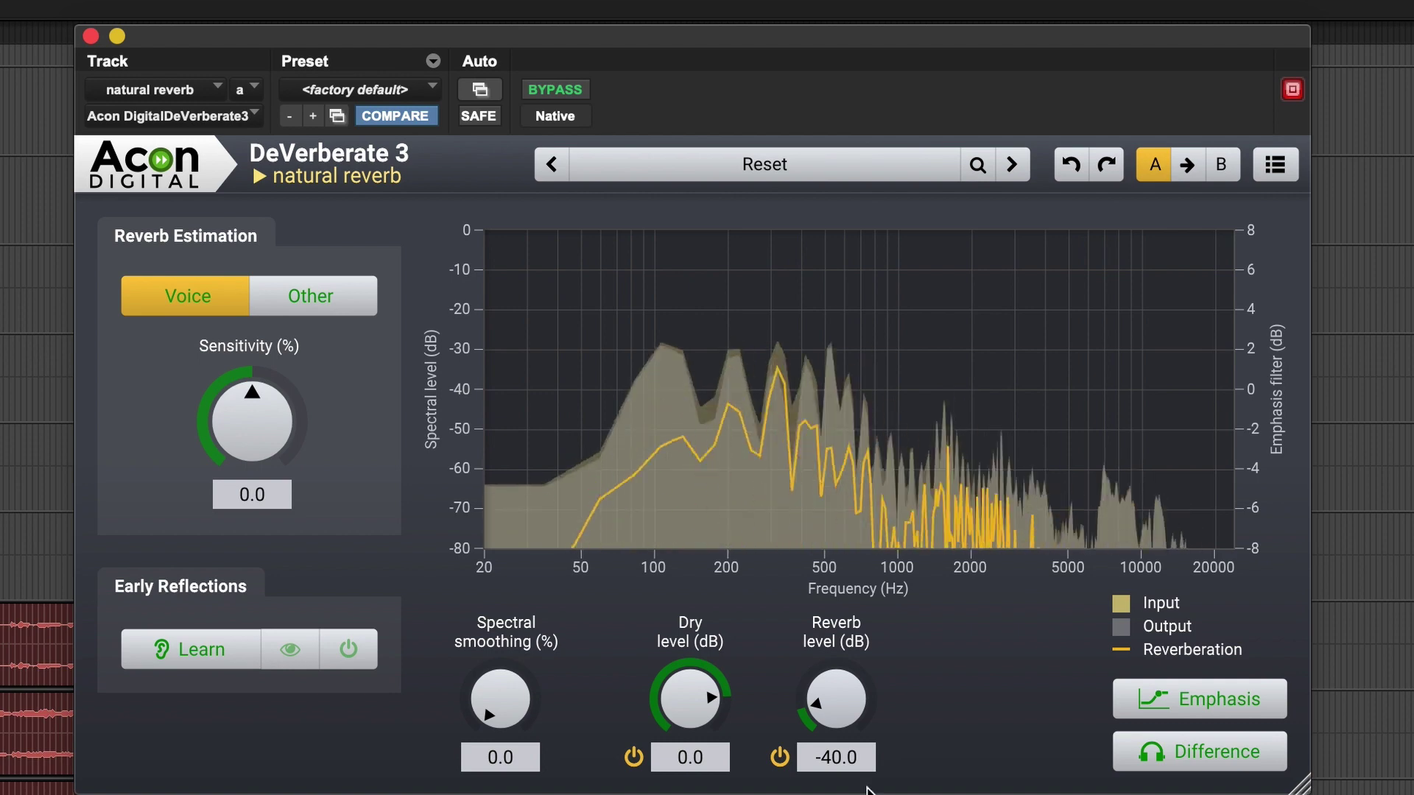
key(space)
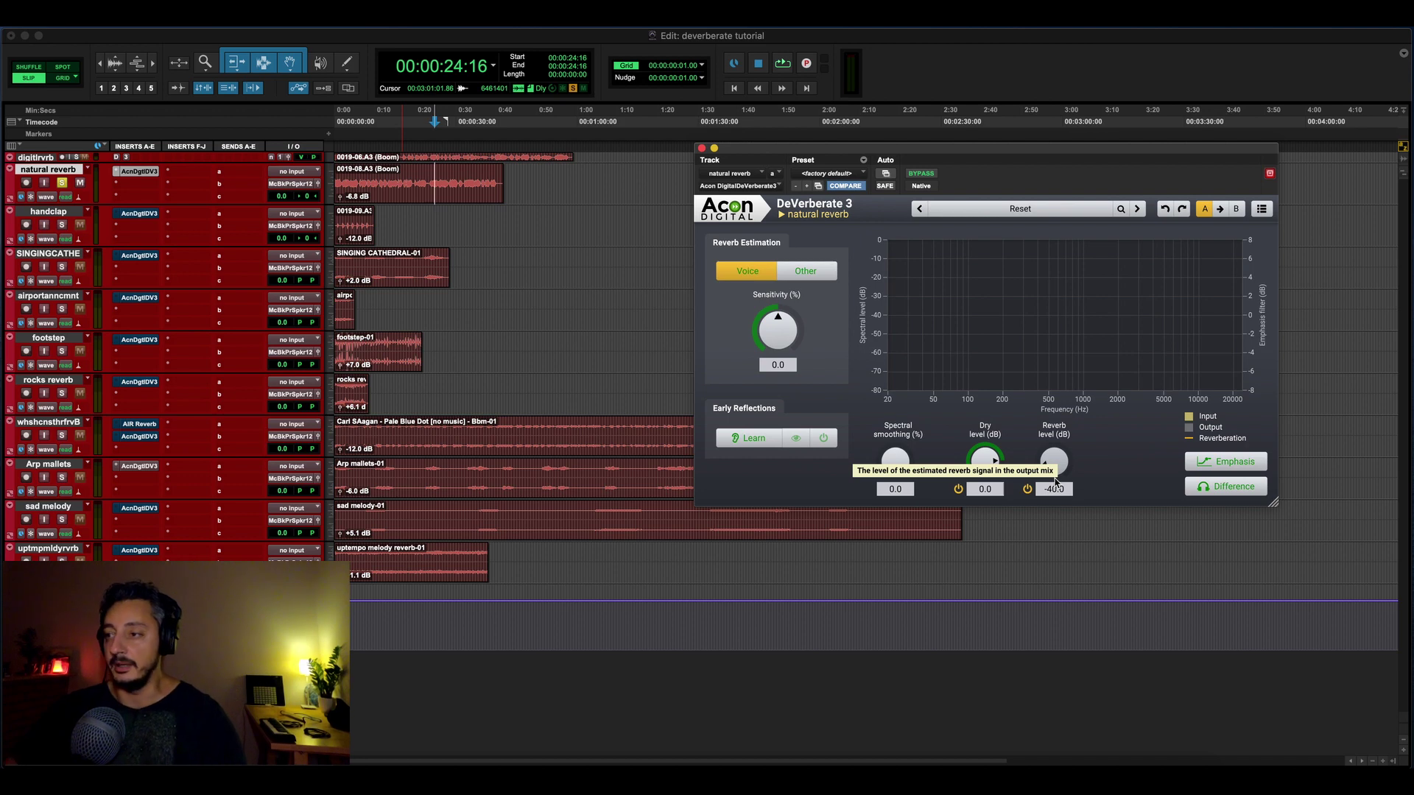
- Replay the track and settle the Reverb level at about -19.7 dB
key(space)
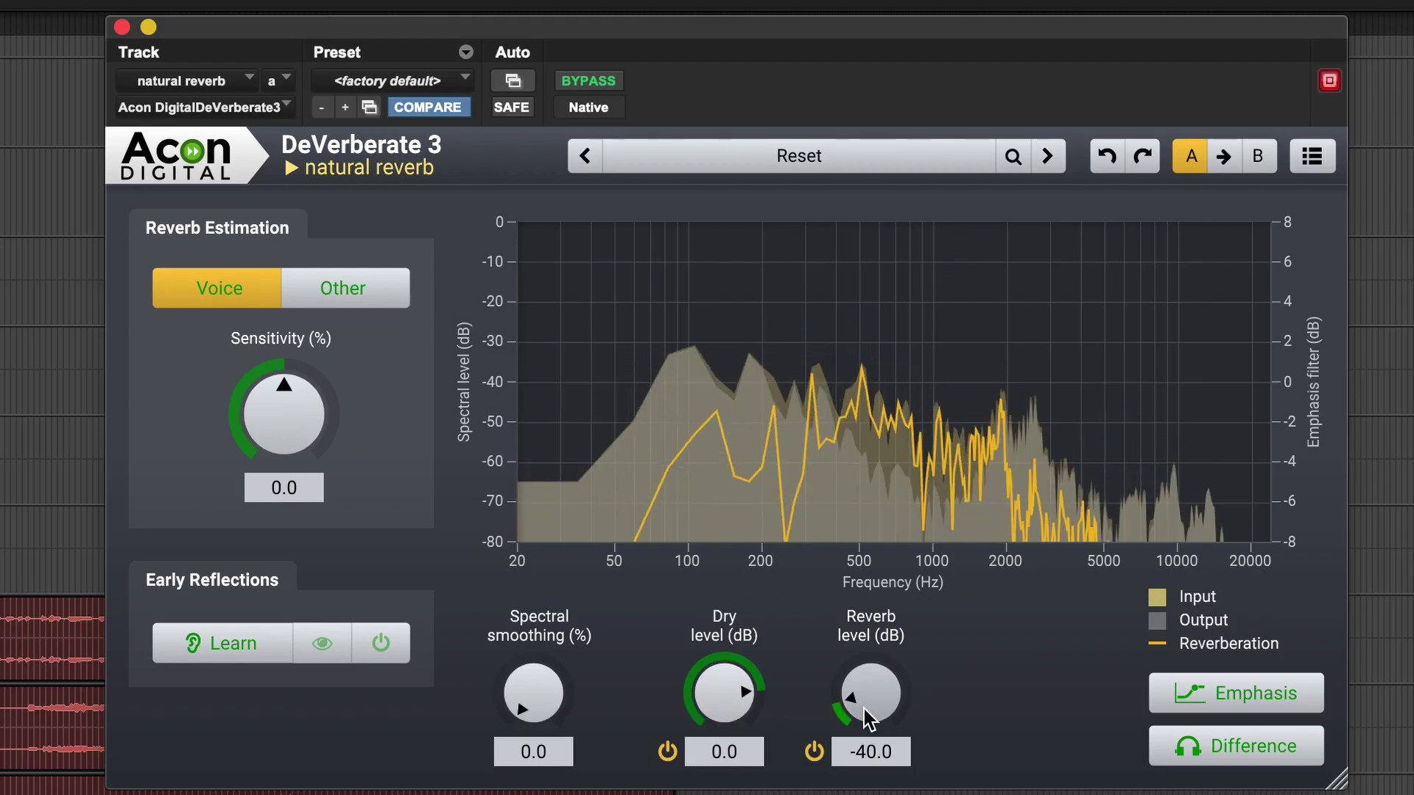
drag(1053, 475, 1049, 408)
drag(862, 575, 864, 426)
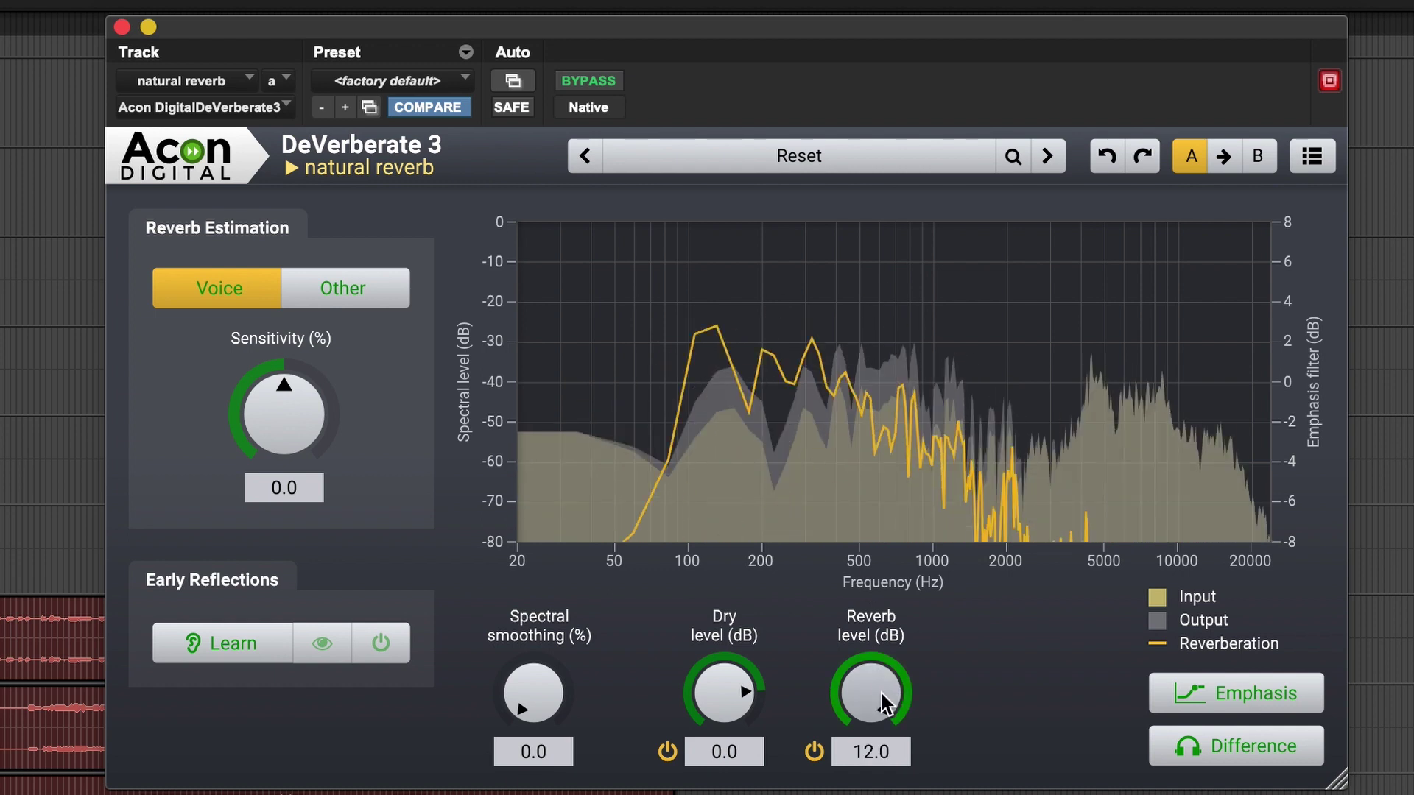
drag(884, 701, 876, 794)
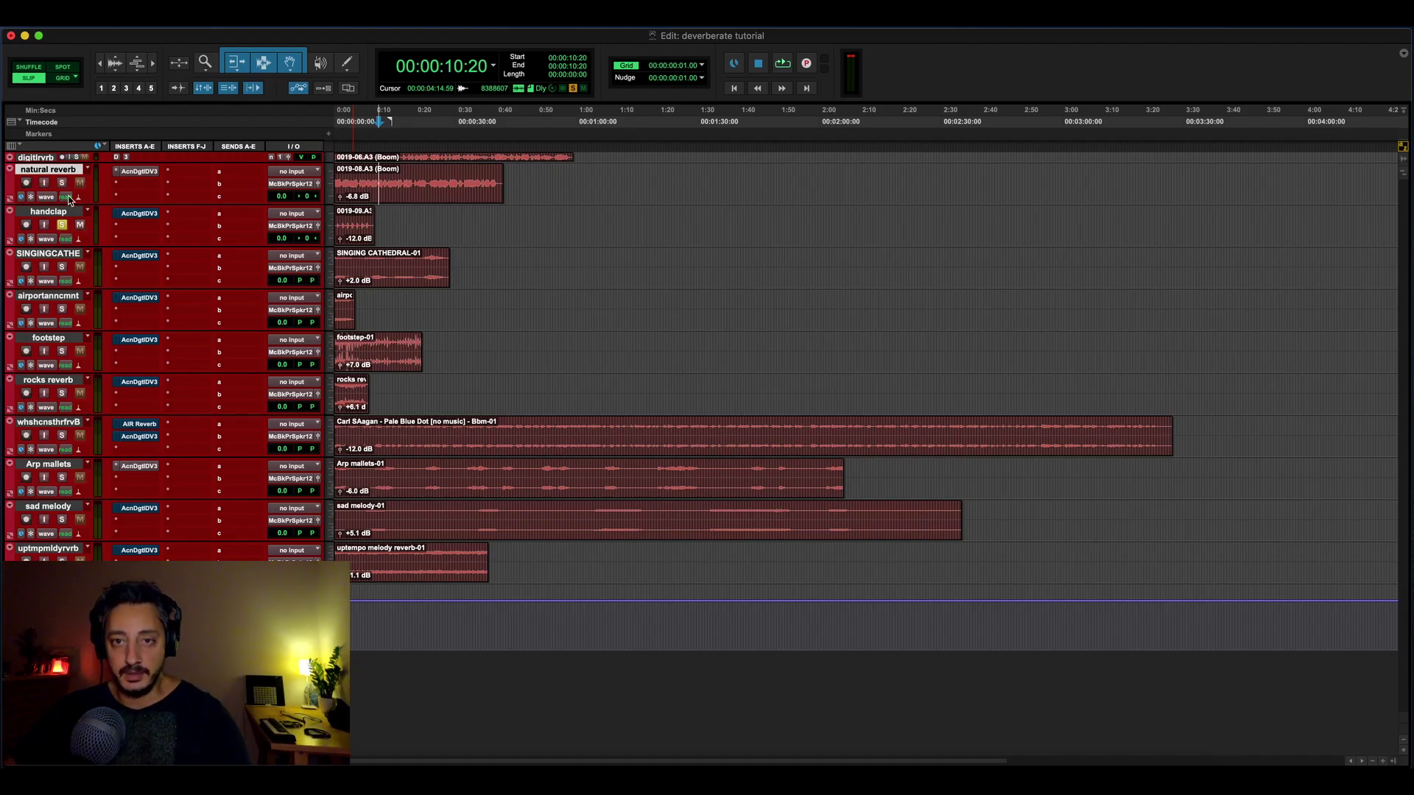
- Open the handclap track's DeVerberate and play the track with the plug-in bypassed
click(125, 216)
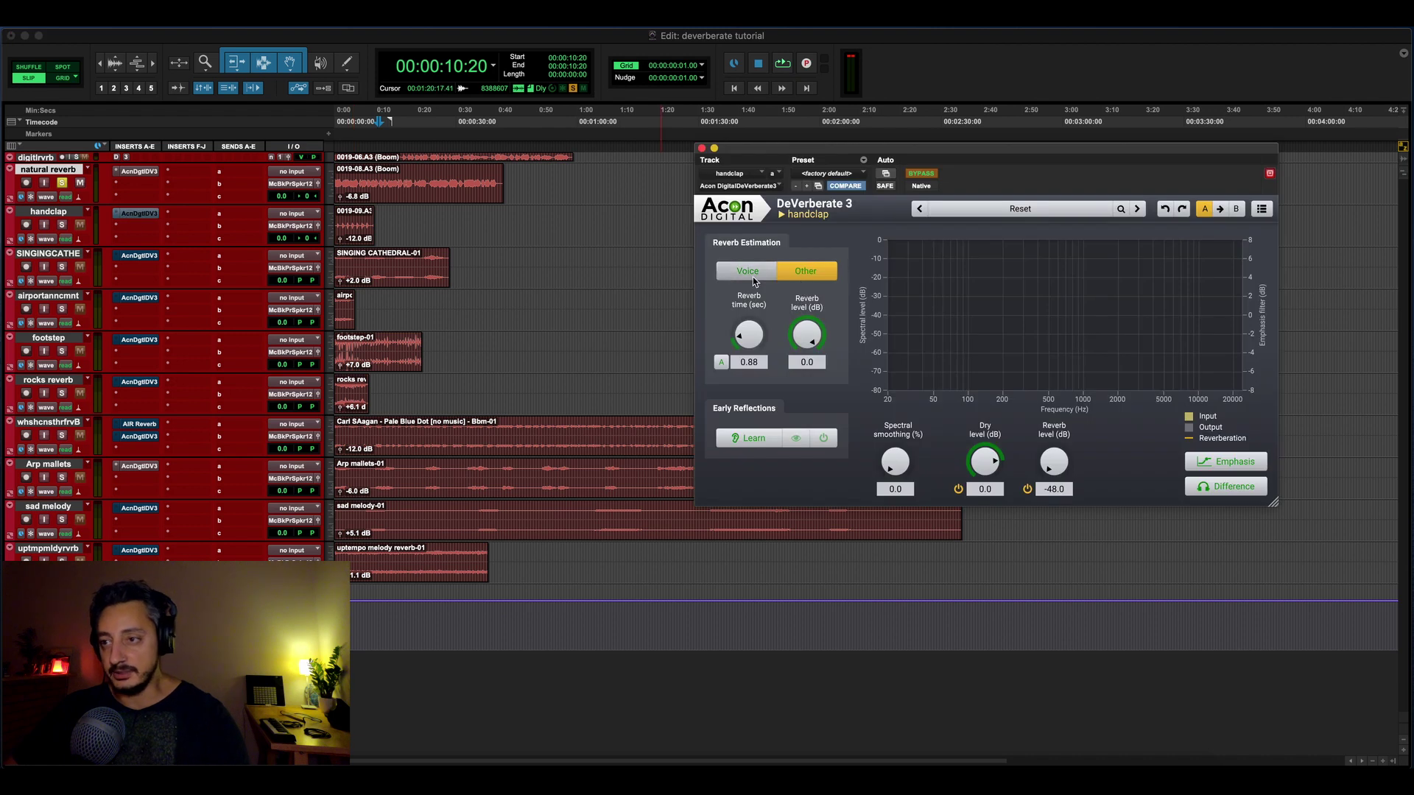
click(139, 214)
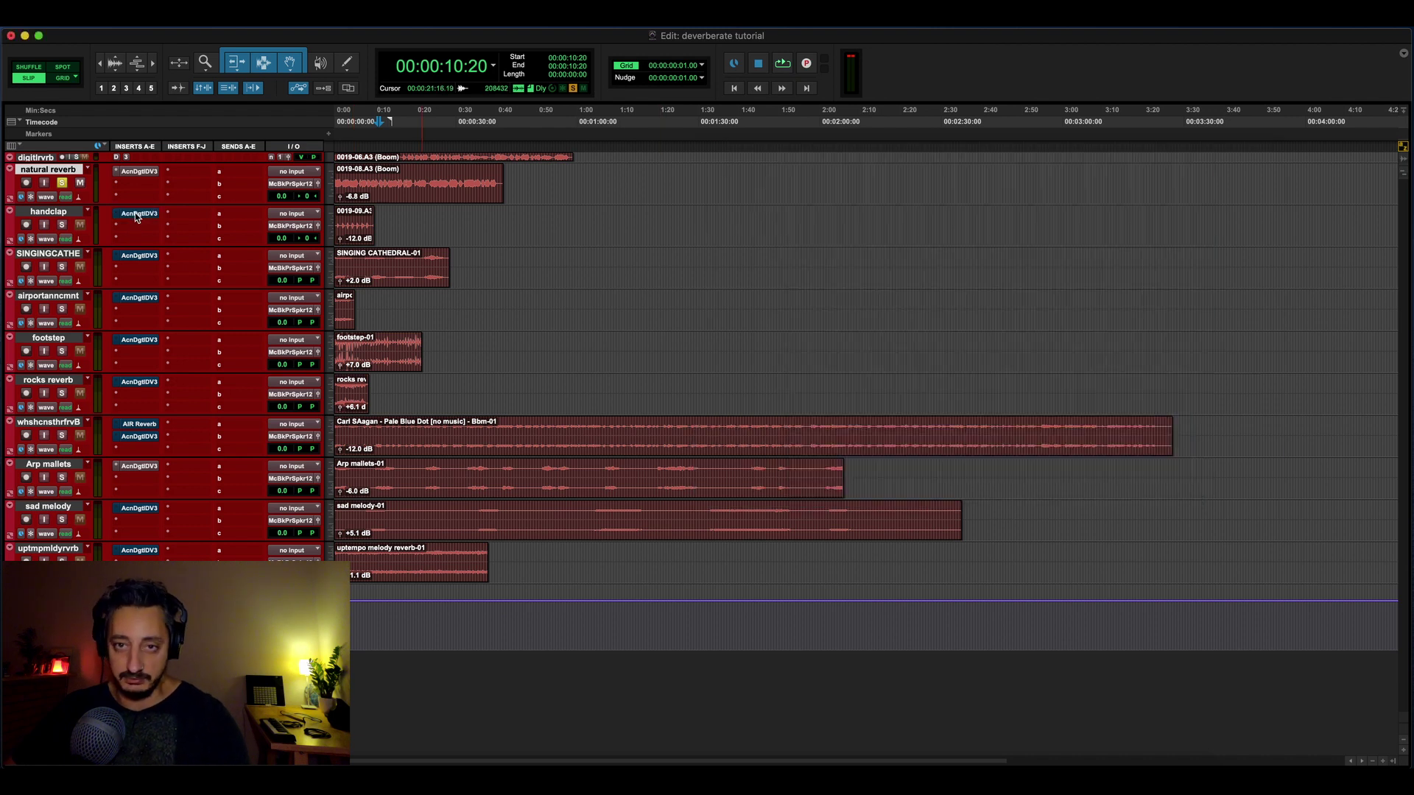
click(138, 213)
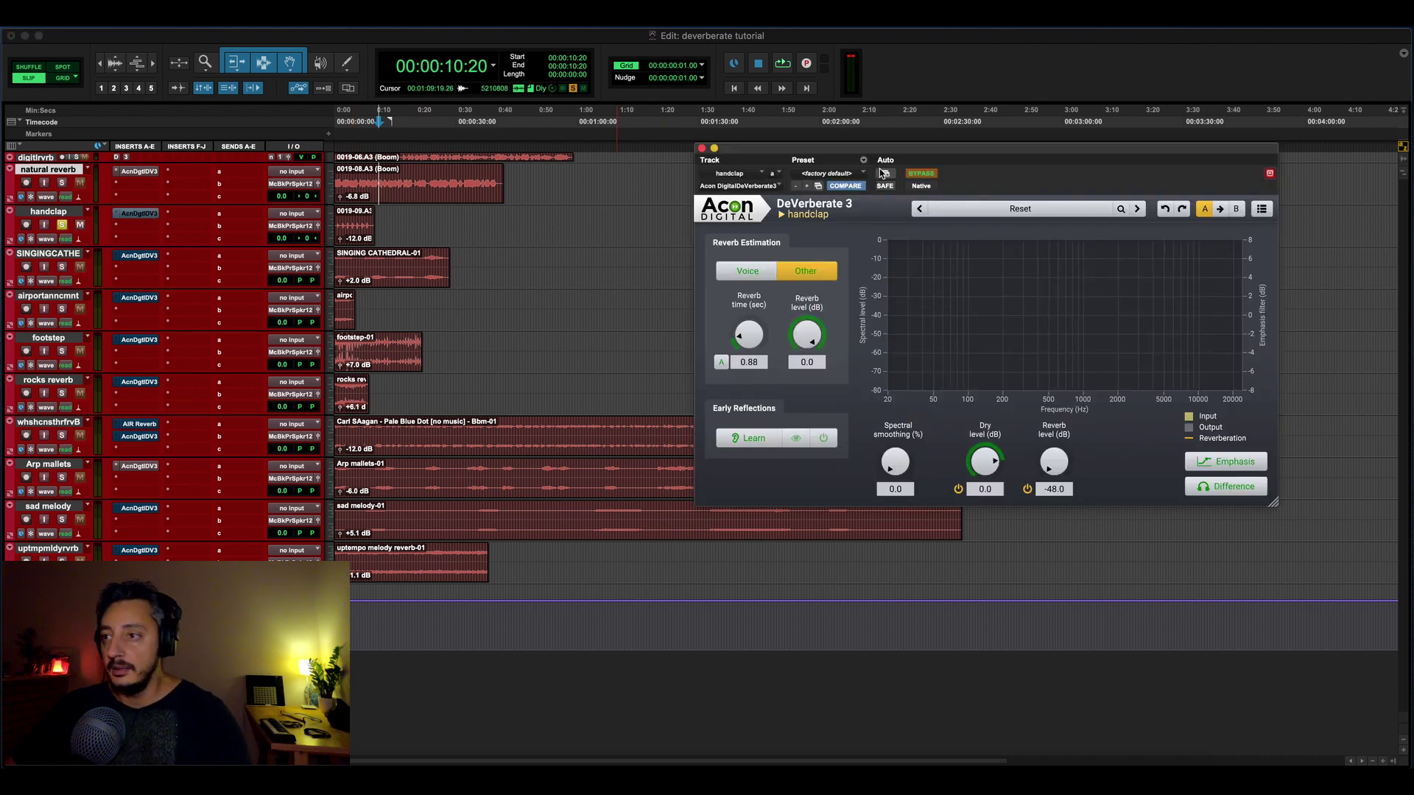
click(920, 175)
key(space)
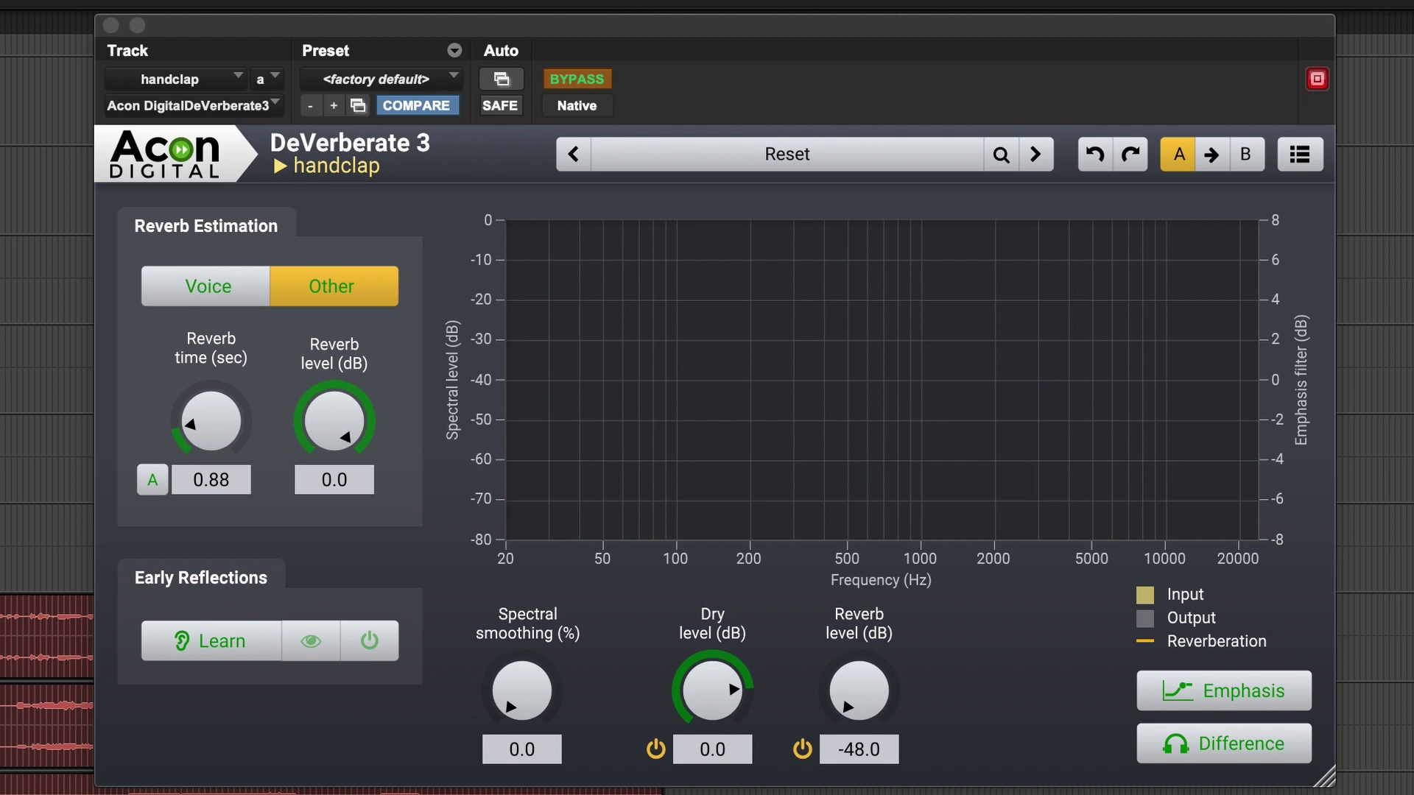
- Re-enable DeVerberate in general estimation mode, with output Reverb level 0.0 dB and estimated reverb -12.0 dB
click(589, 83)
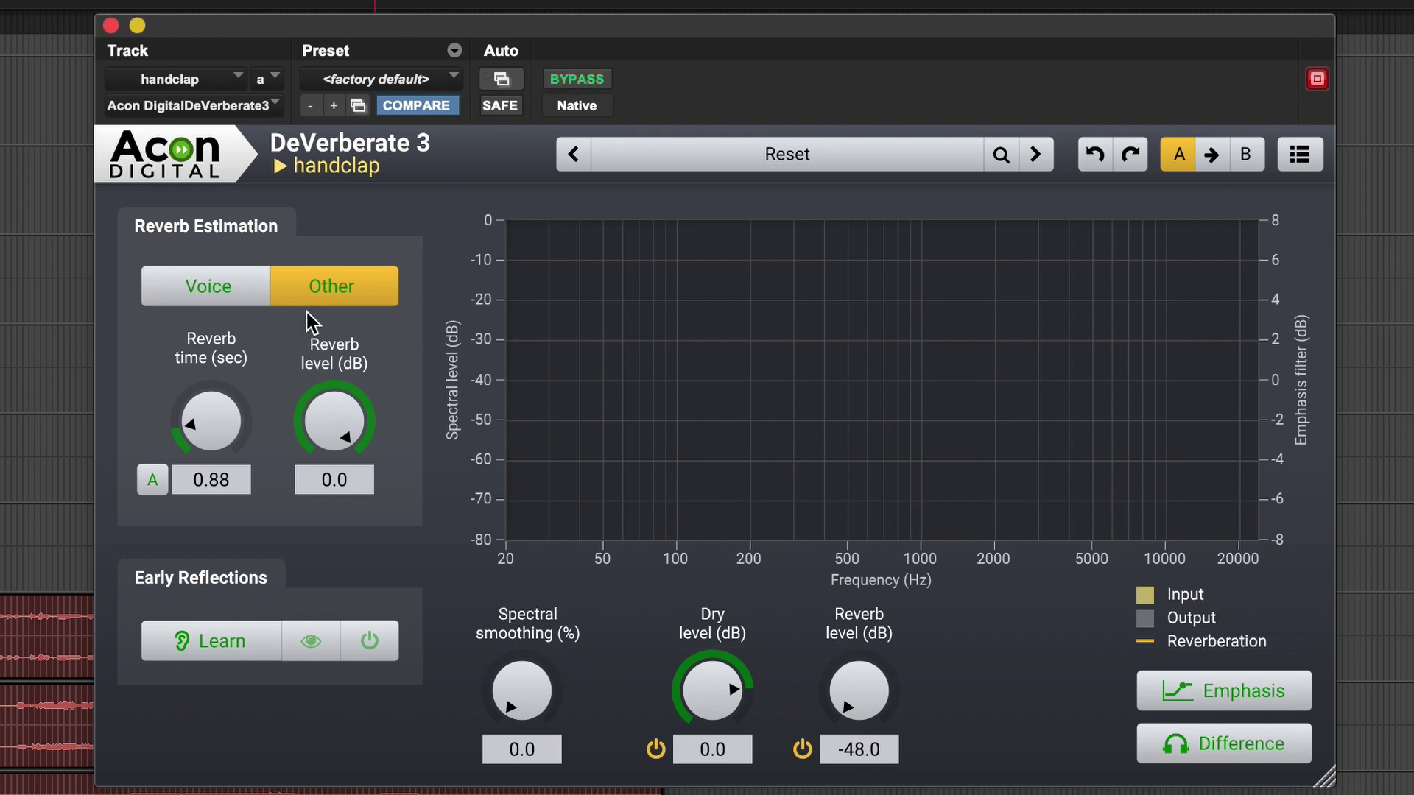
click(219, 296)
click(324, 298)
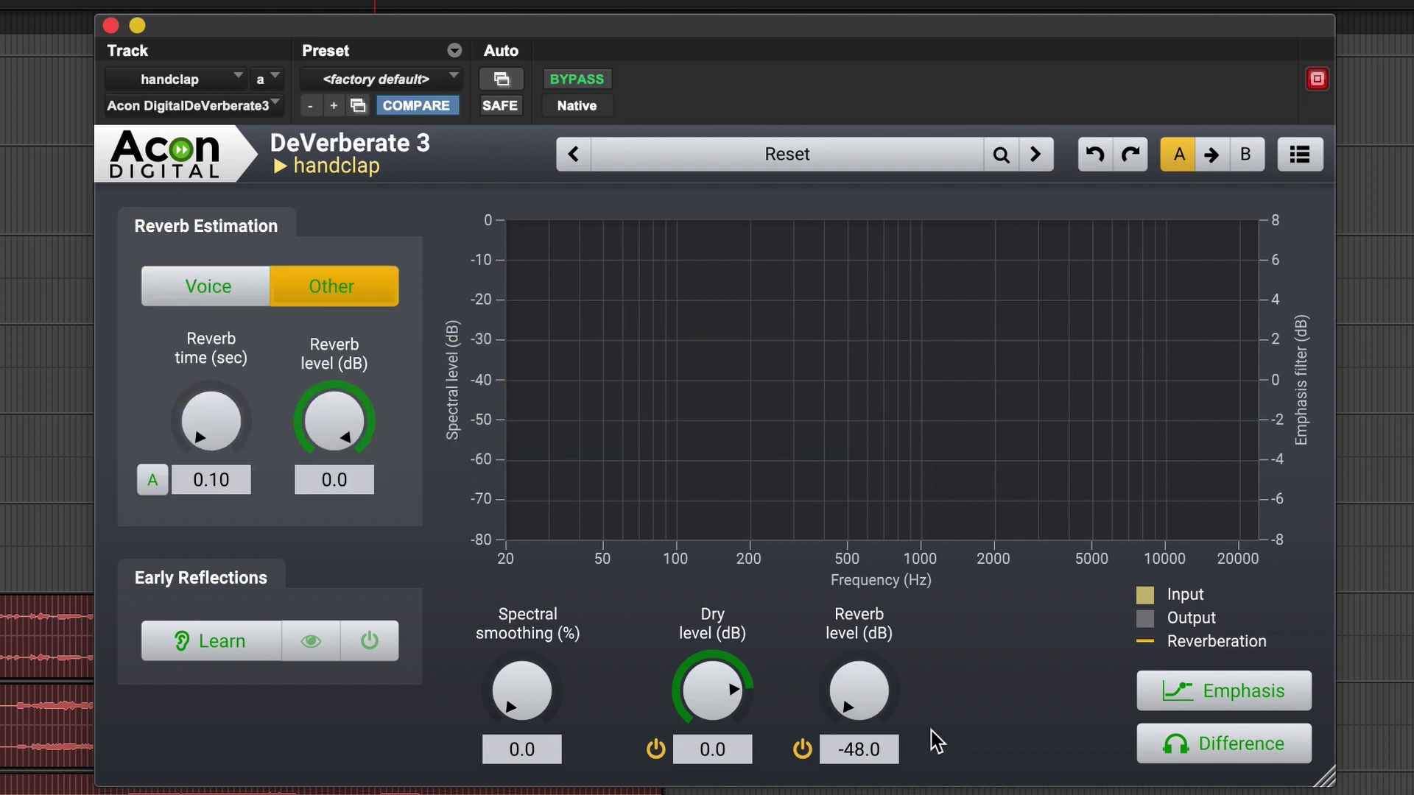
drag(858, 691, 858, 641)
drag(324, 417, 324, 442)
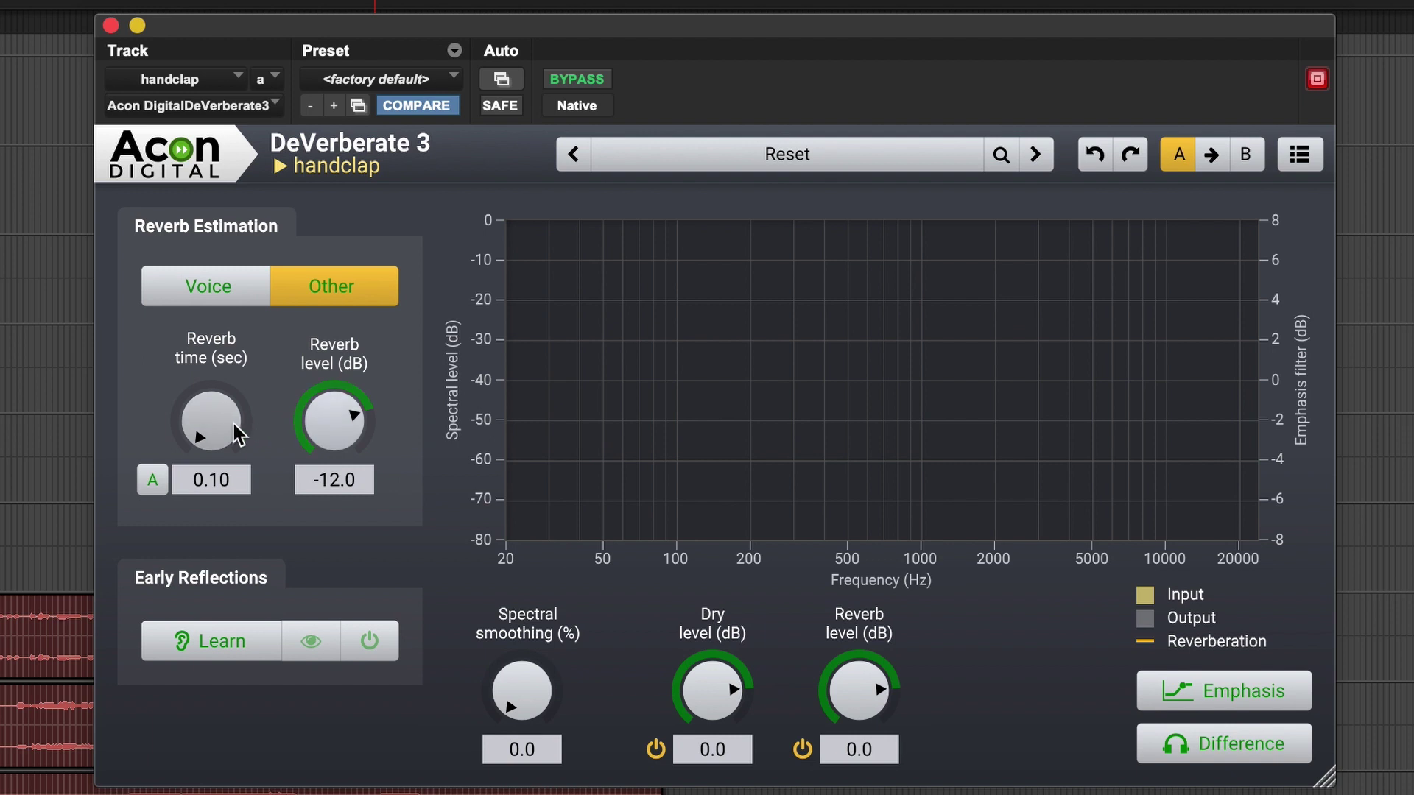
- Switch reverb time to automatic estimation, cut the output reverb level, and raise spectral smoothing
click(158, 480)
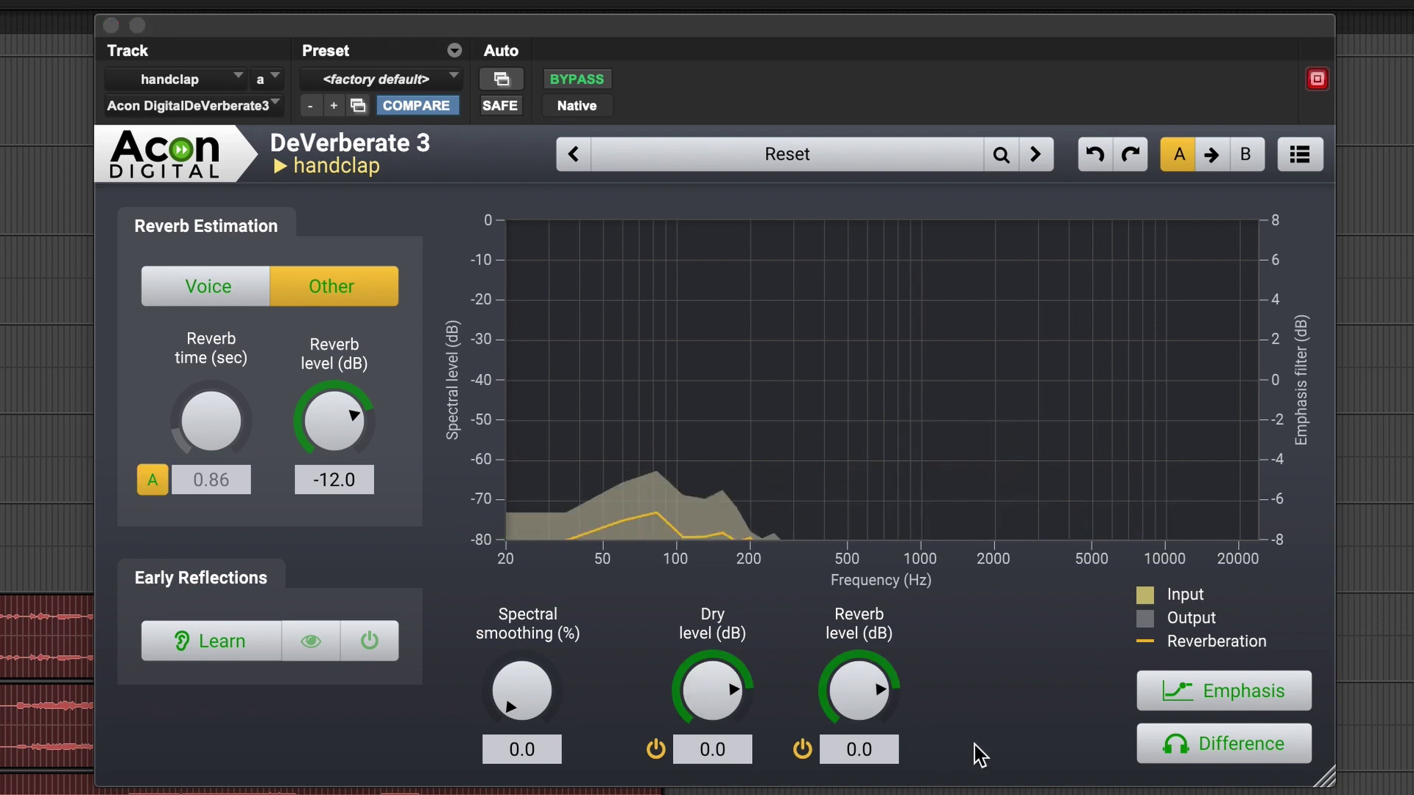
drag(859, 740, 759, 786)
drag(334, 421, 276, 291)
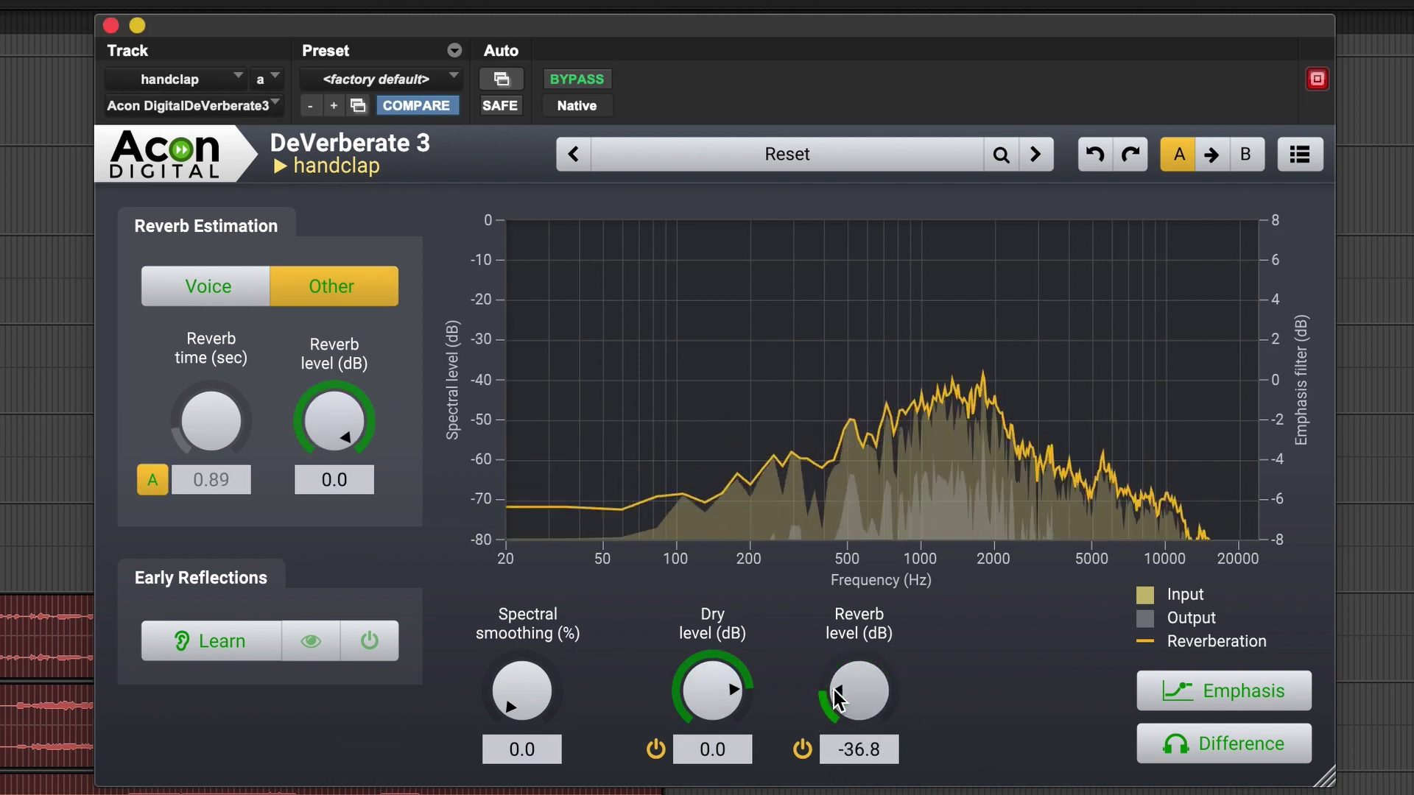
scroll(859, 723, down, 5)
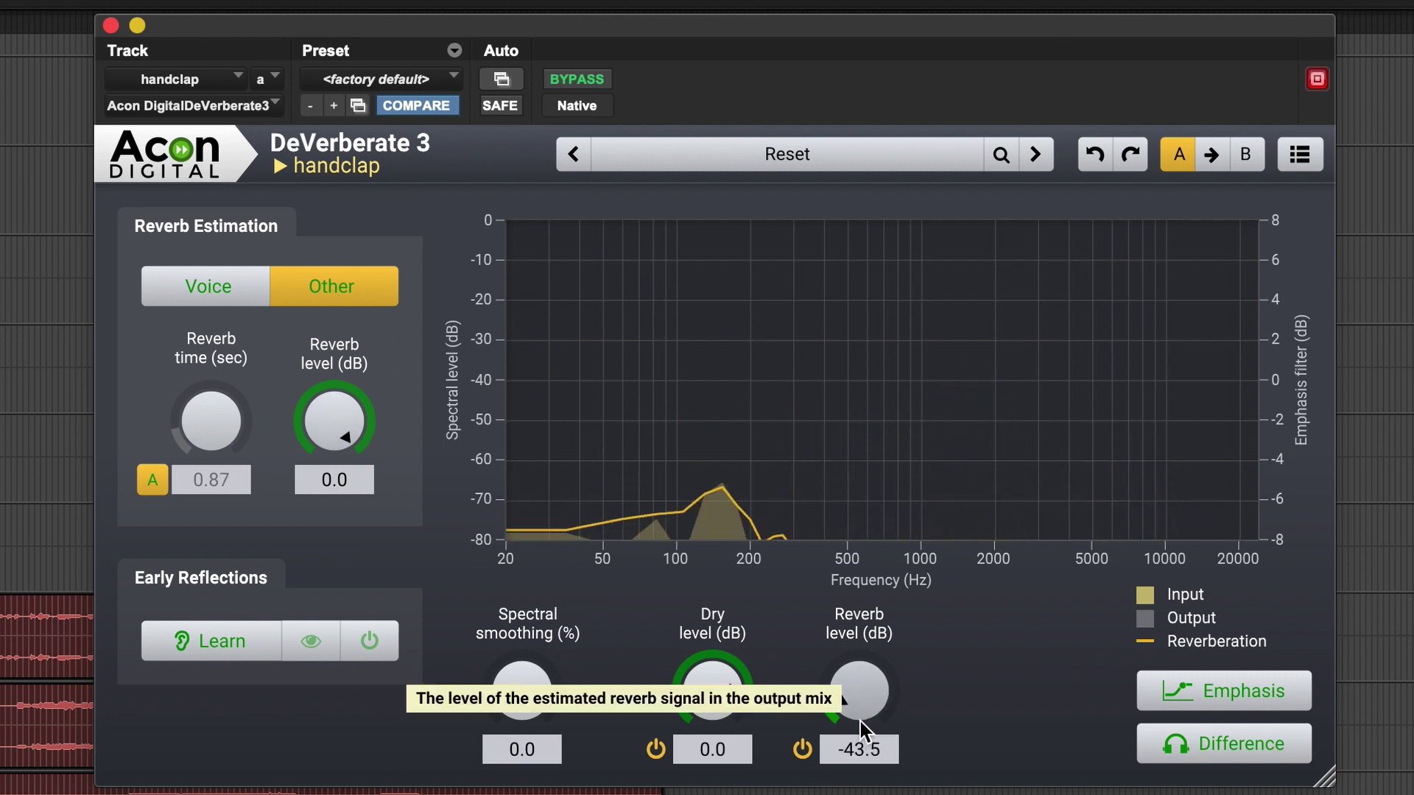
drag(537, 704, 498, 431)
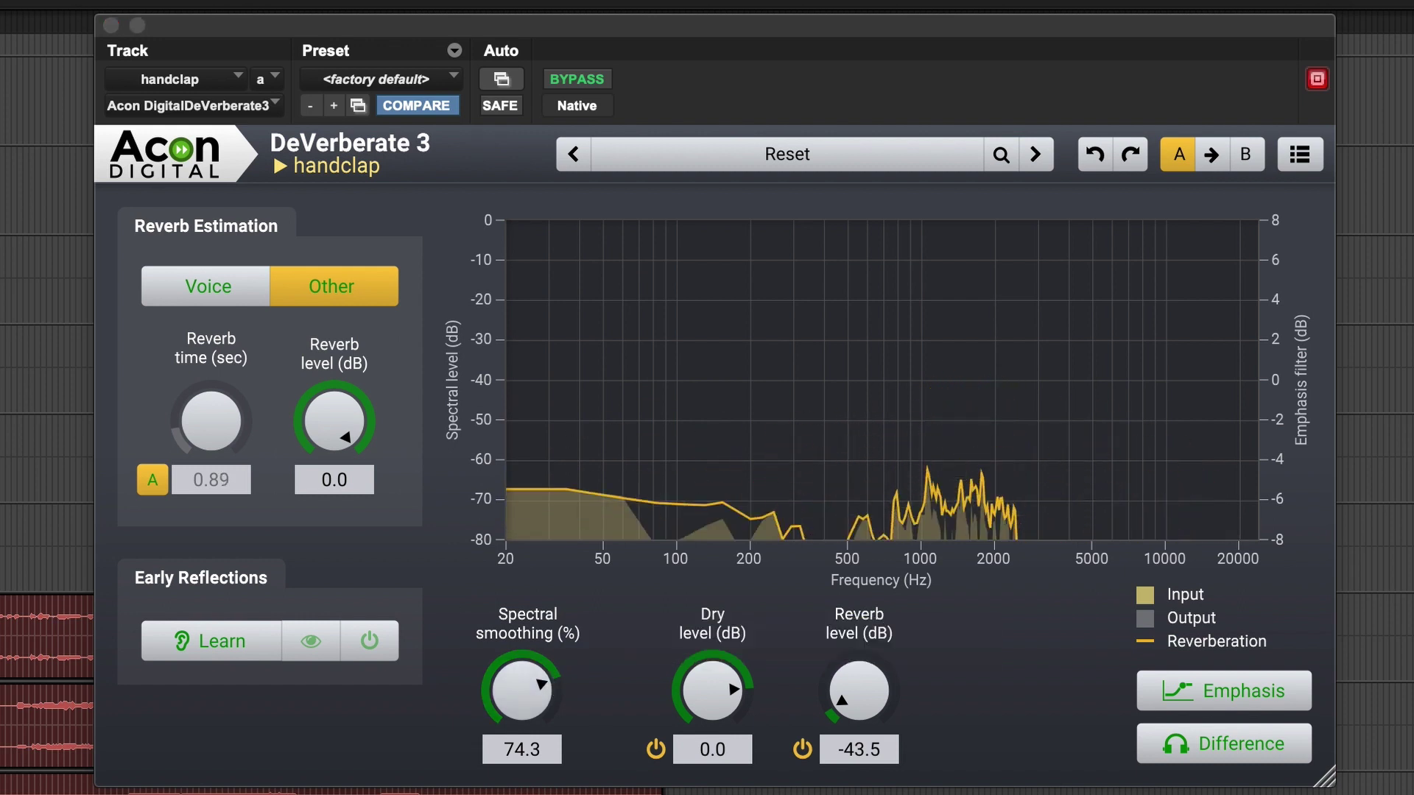
- Compare the handclap with and without the effect, then reduce spectral smoothing to about 47%
click(578, 80)
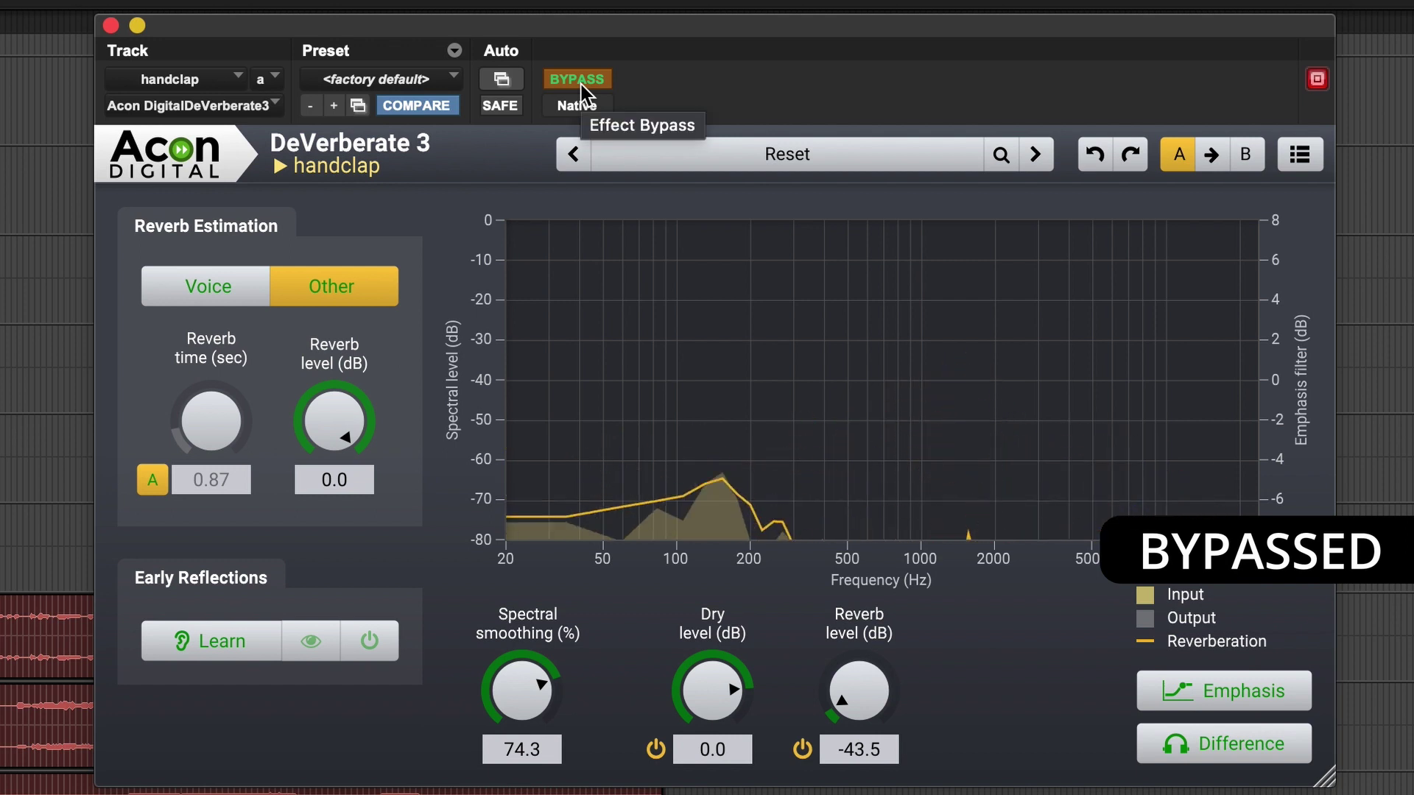
click(578, 79)
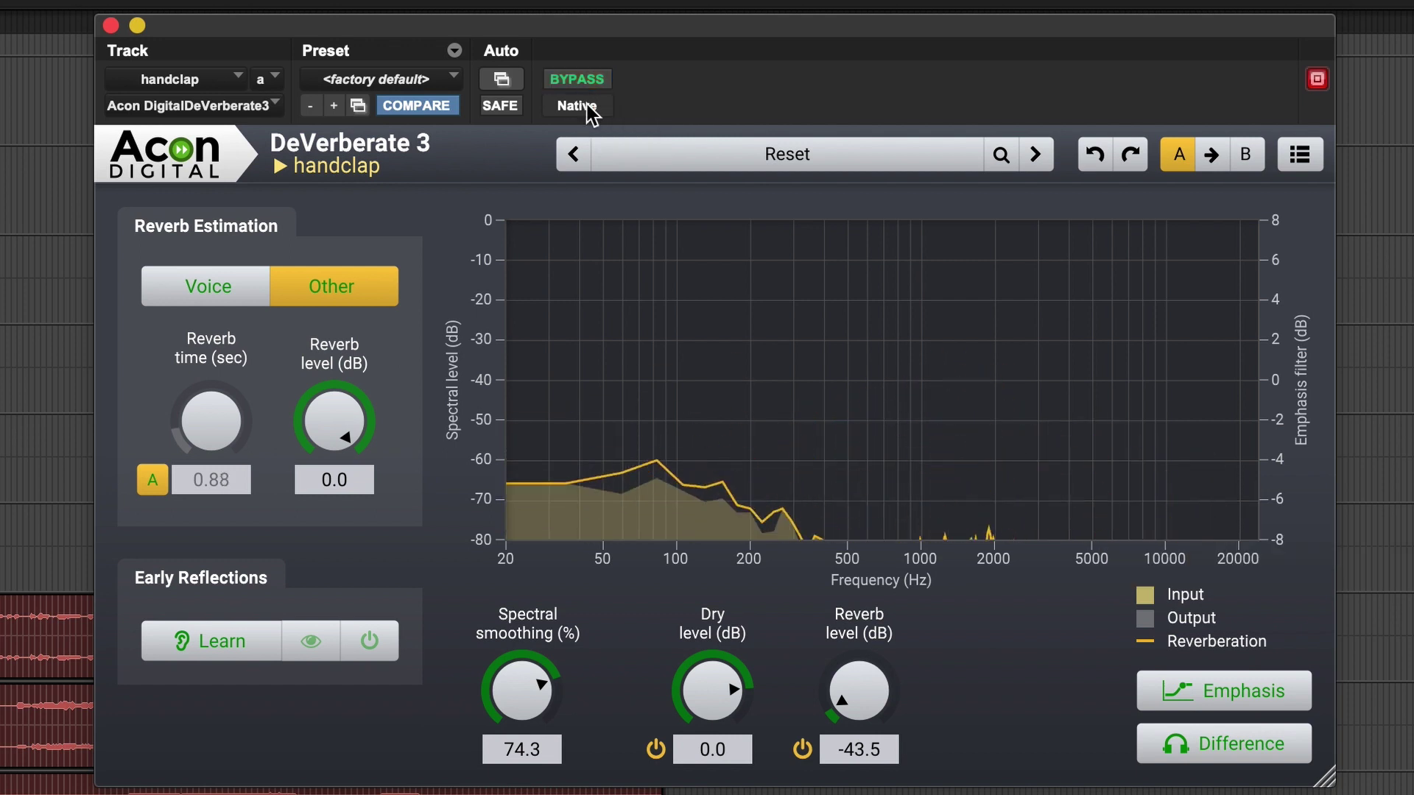
drag(530, 688, 562, 748)
- Settle smoothing at 21.1% and reverb at -48 dB, then raise the 2 kHz emphasis node about +7 dB
drag(827, 688, 829, 701)
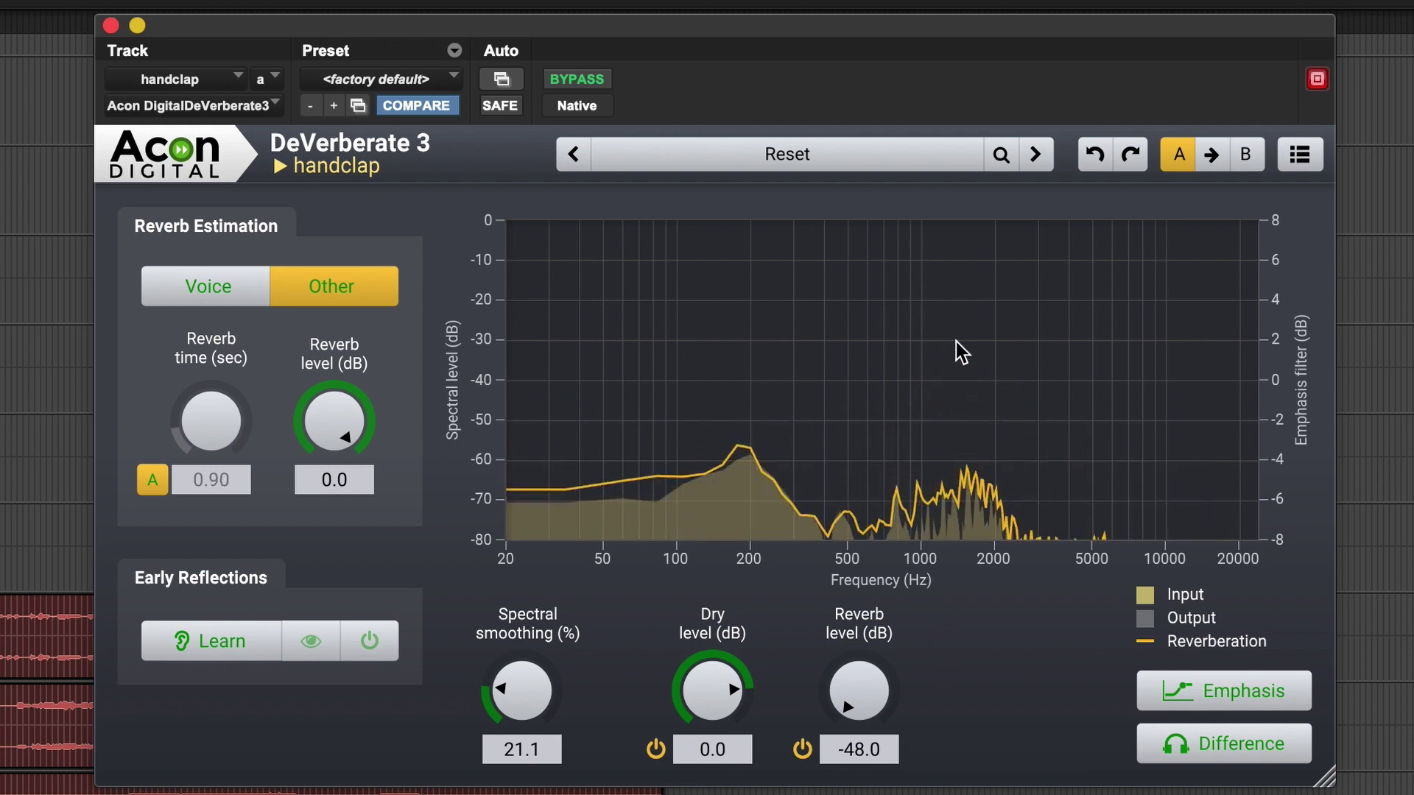
click(1261, 689)
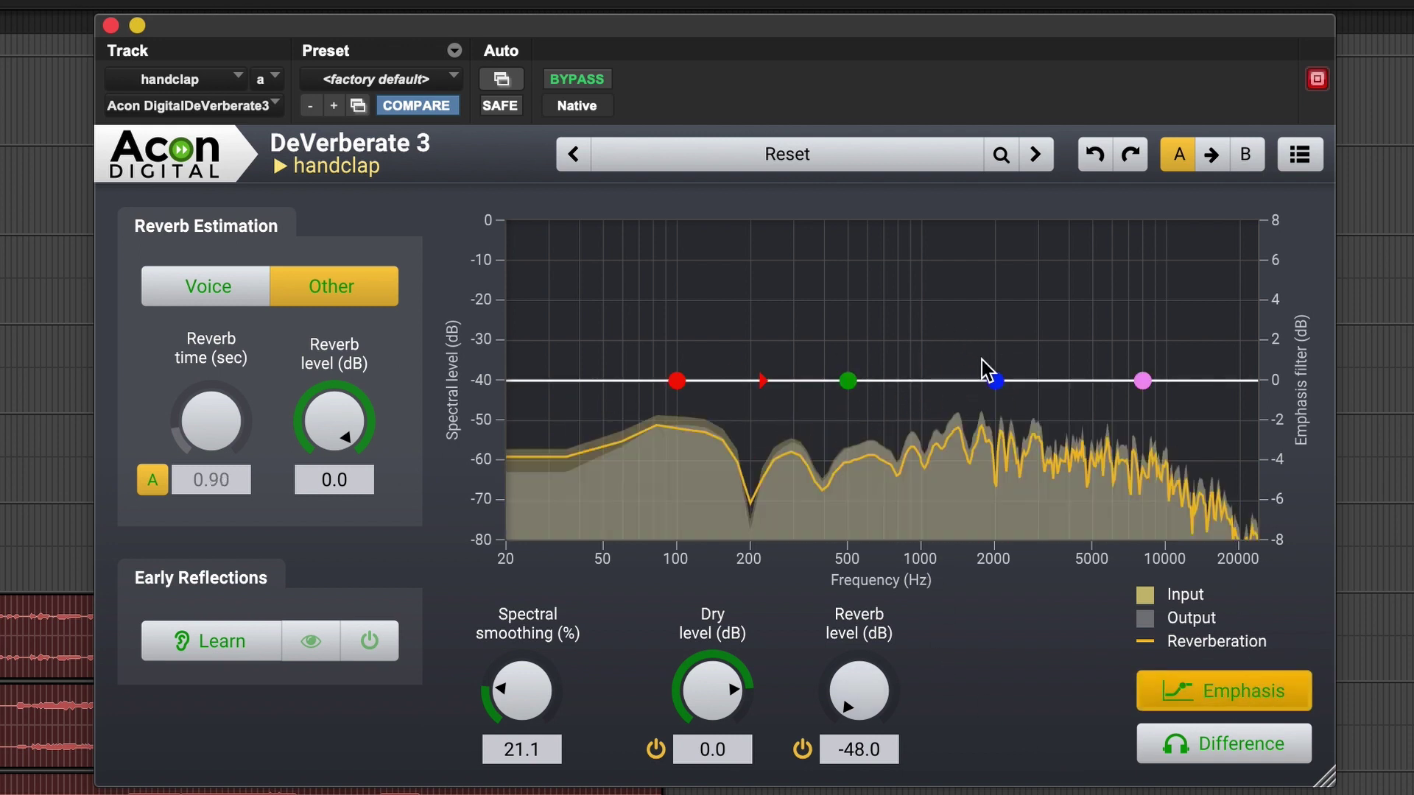
drag(994, 380, 987, 243)
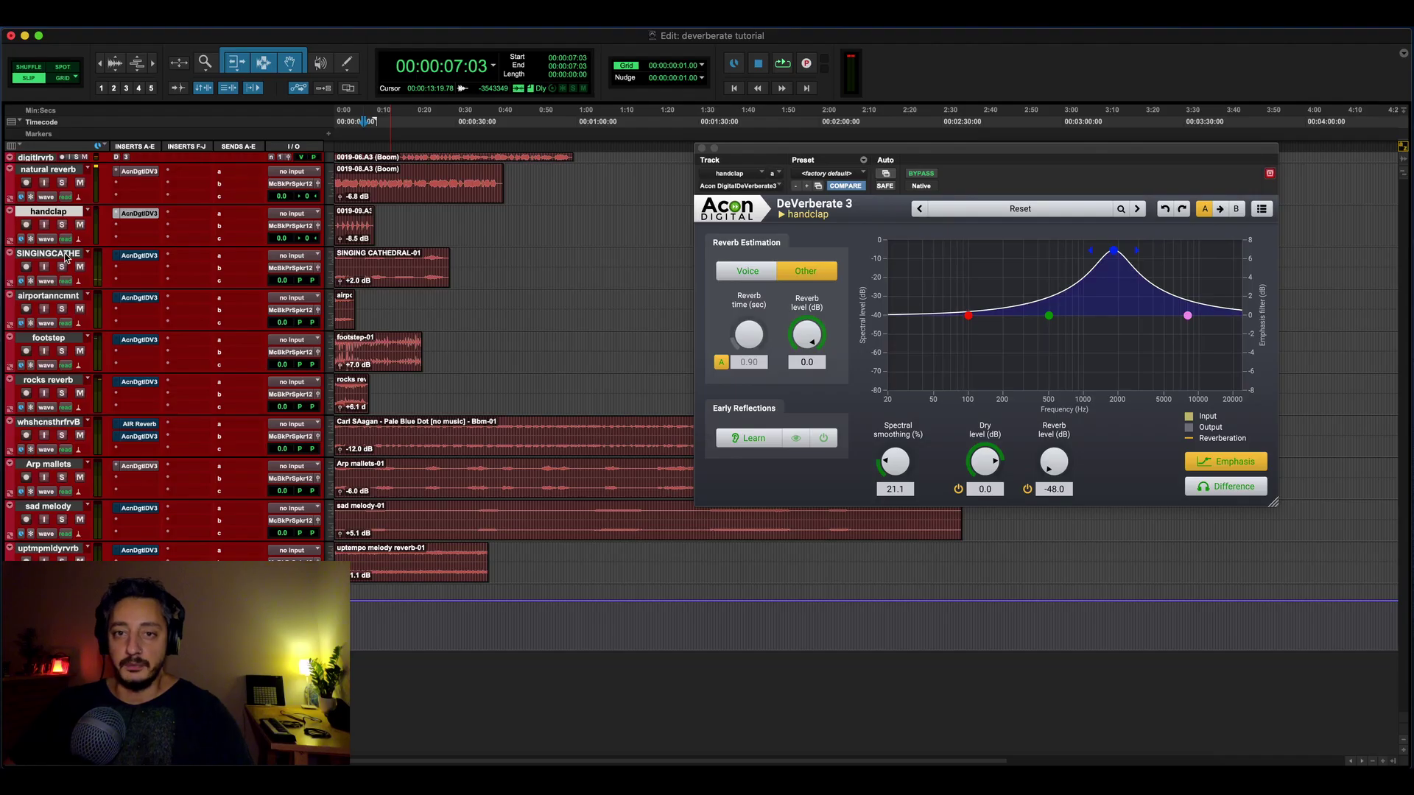
- Solo SINGINGCATHEDRAL, open its DeVerberate, and play the SINGING CATHEDRAL-01 clip with BYPASS on
click(49, 254)
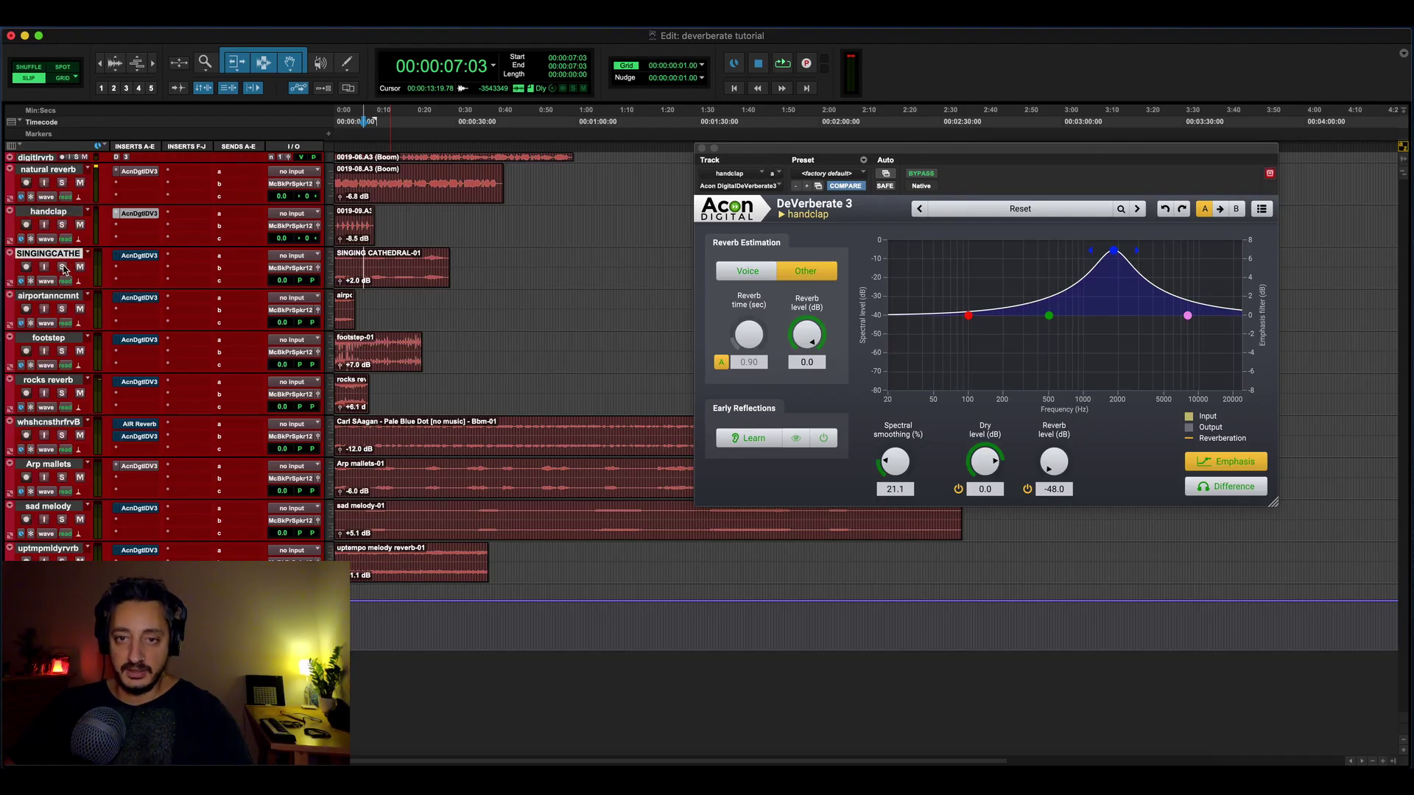
click(63, 267)
click(134, 257)
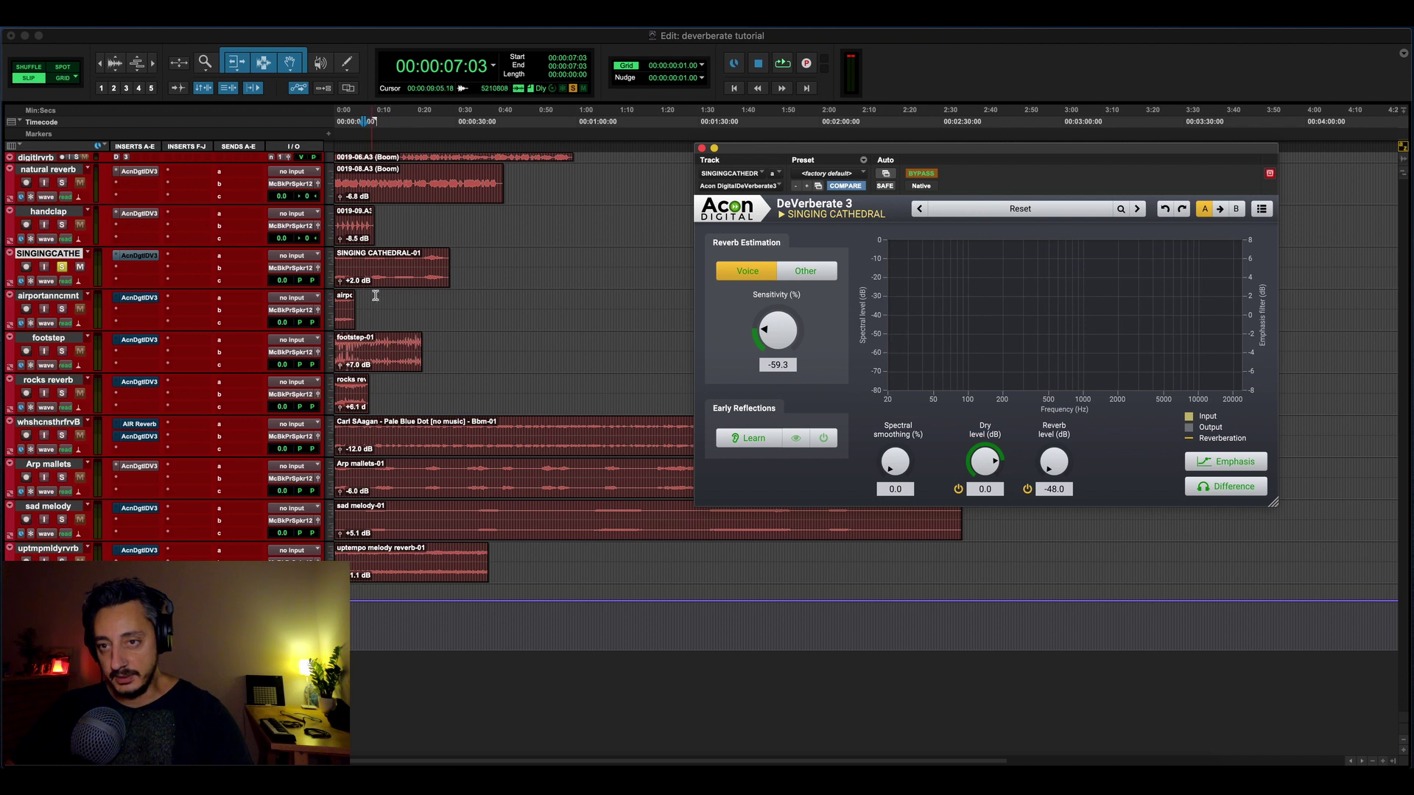
click(405, 286)
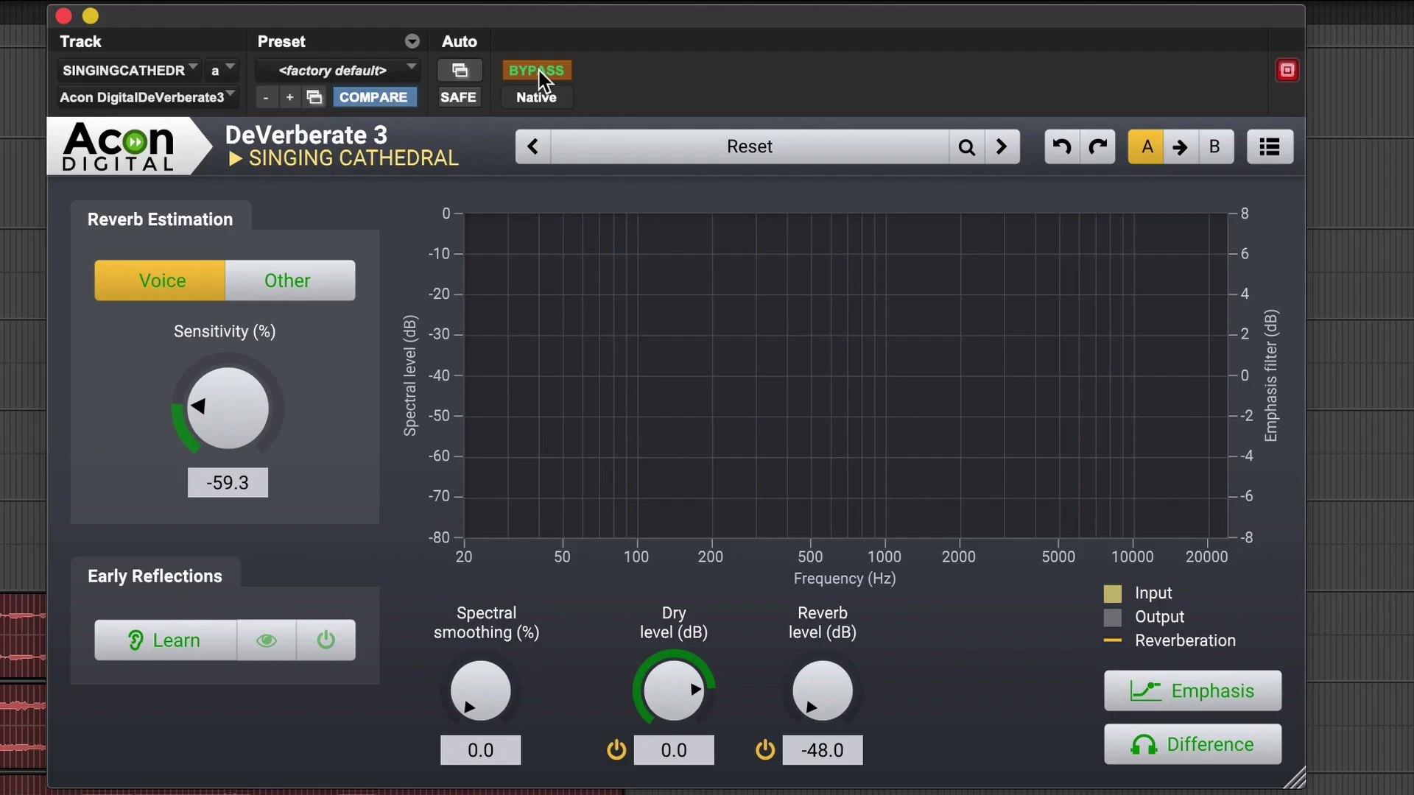
key(space)
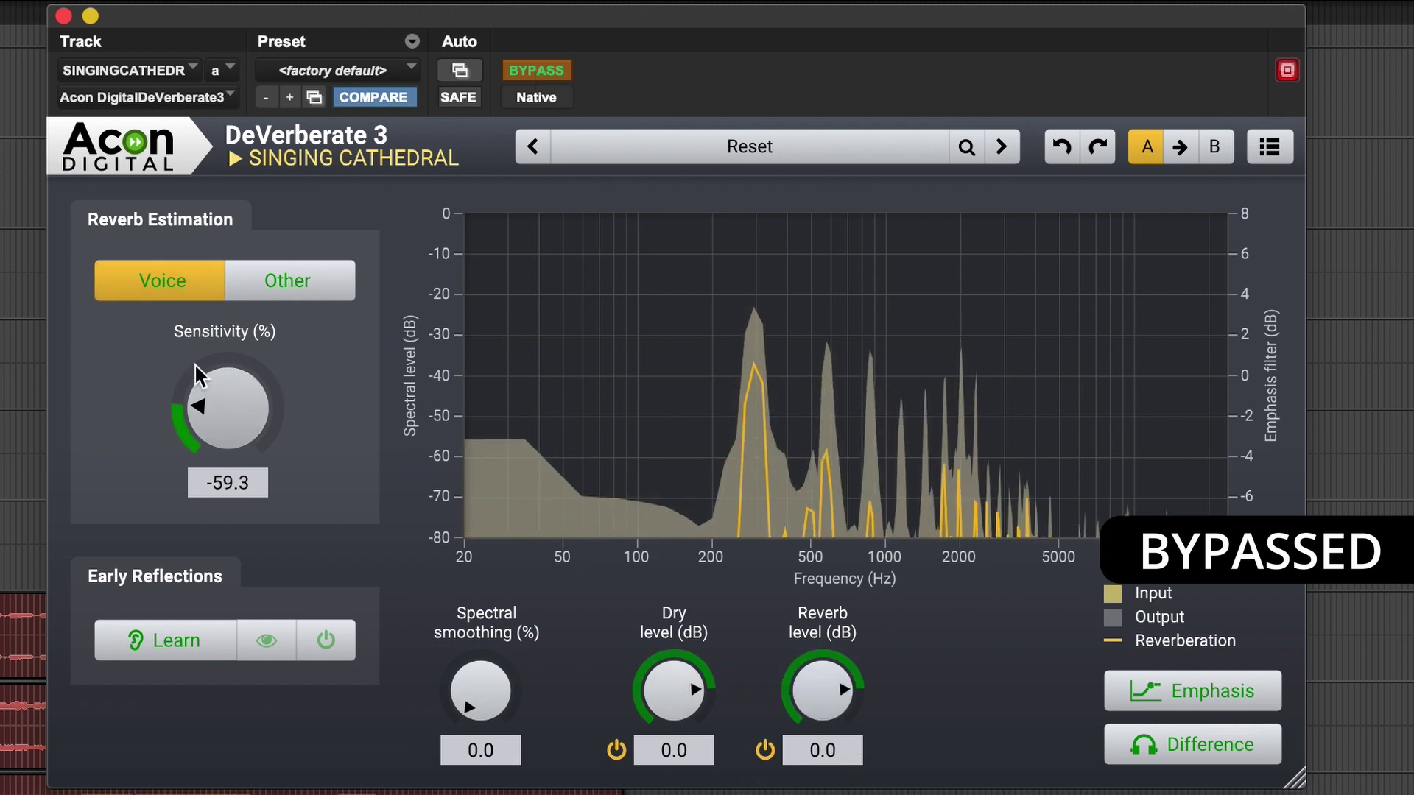
- Reset Sensitivity, un-bypass, then set Reverb level -41.9 dB, smoothing 100% and Sensitivity 53.3%
click(220, 423)
click(220, 423)
click(552, 71)
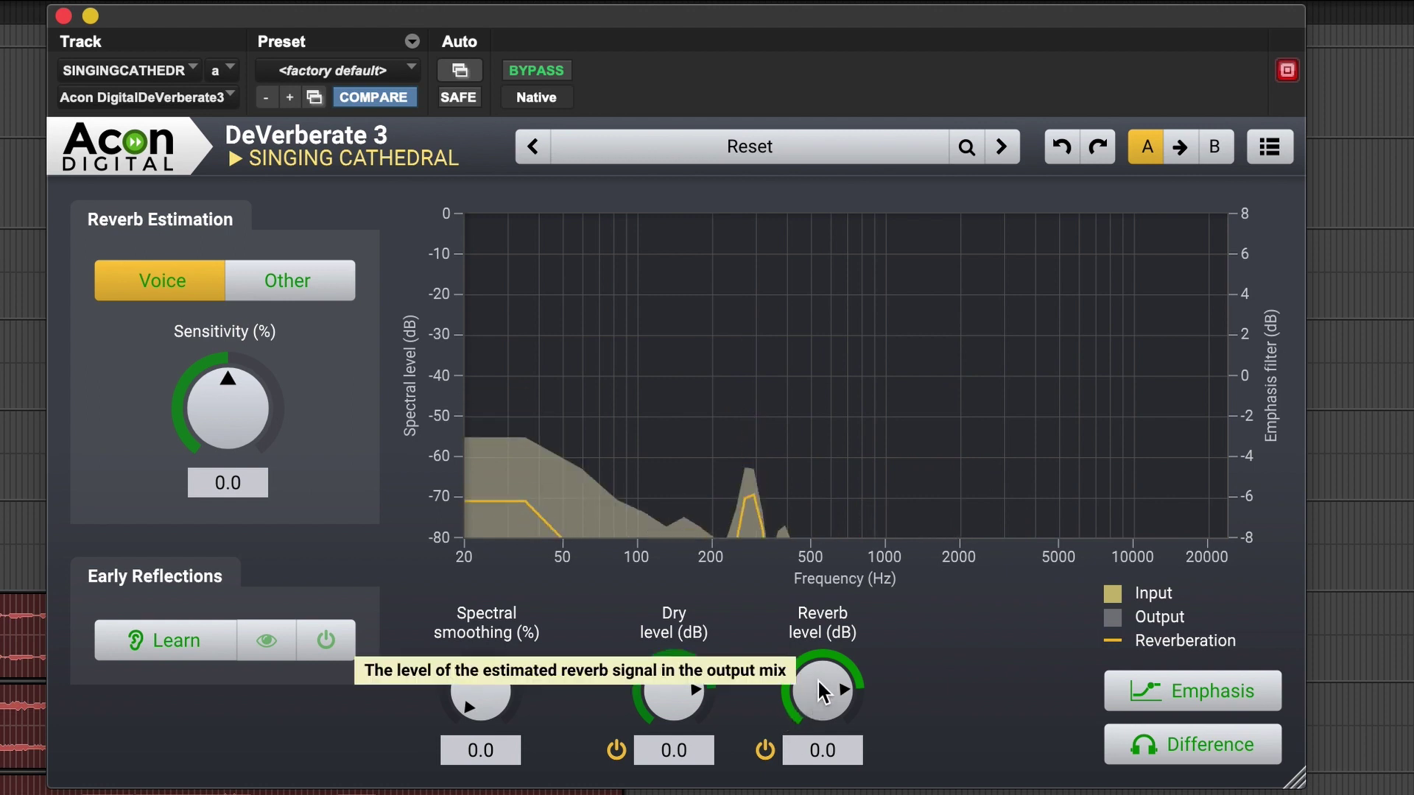
drag(832, 695, 843, 794)
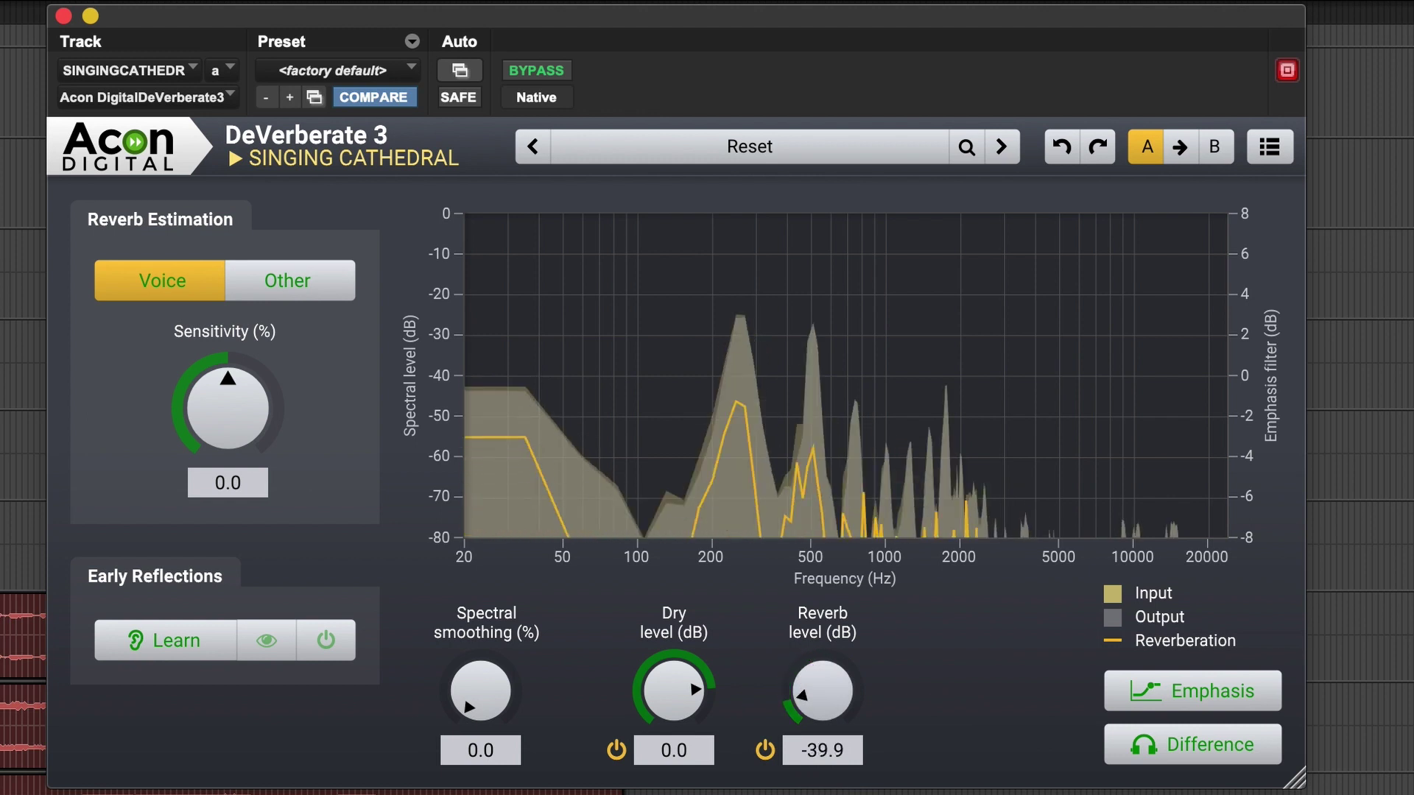
drag(828, 687, 826, 698)
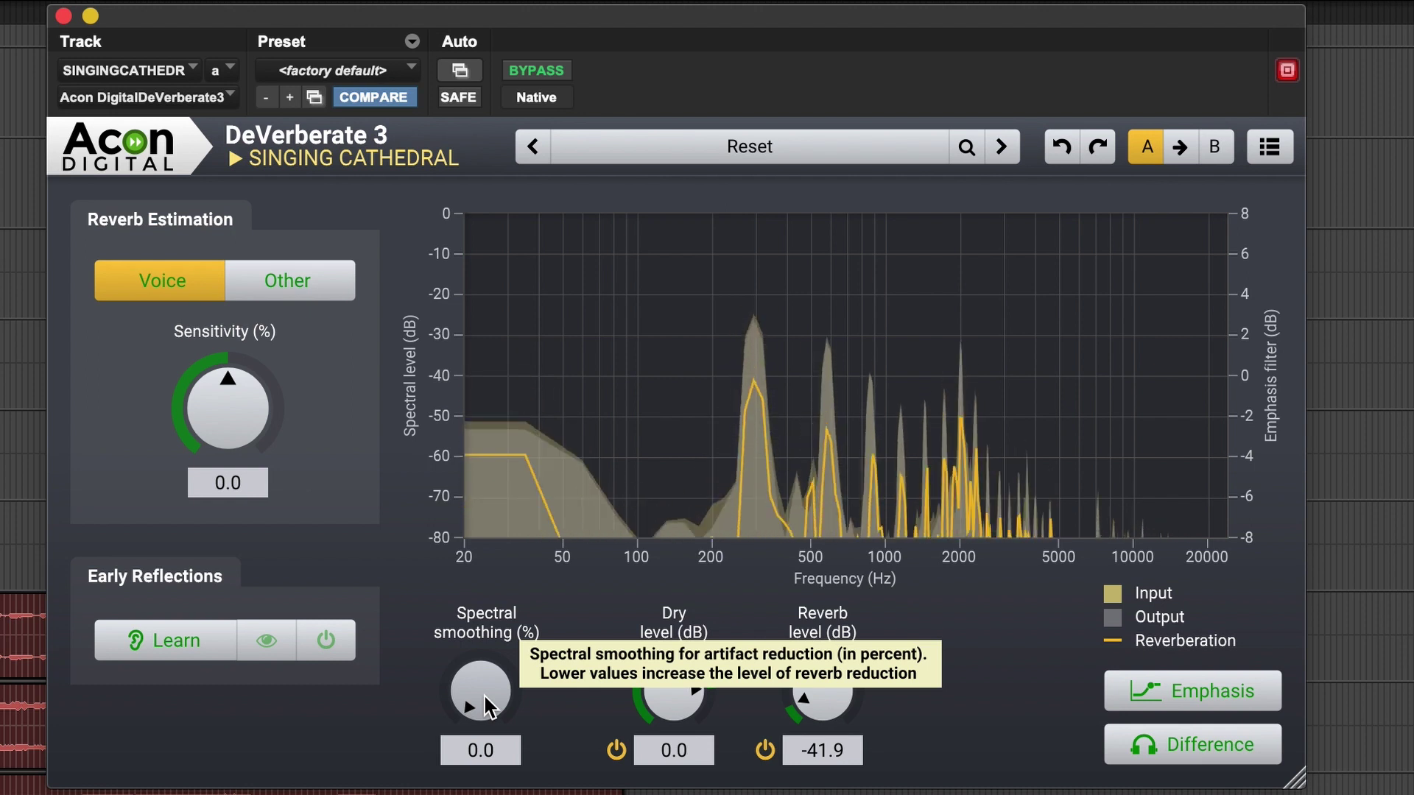
drag(486, 708, 499, 271)
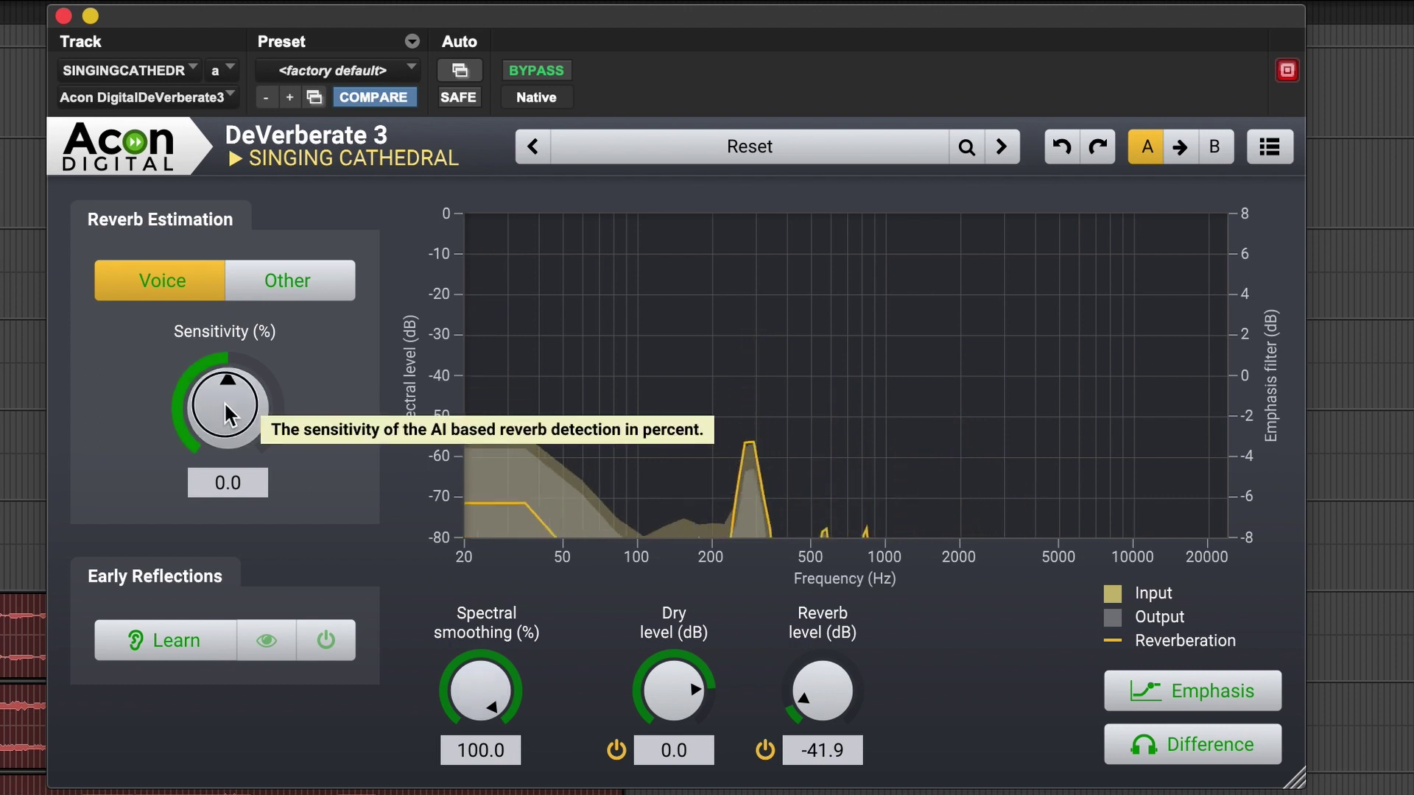
drag(225, 407, 226, 306)
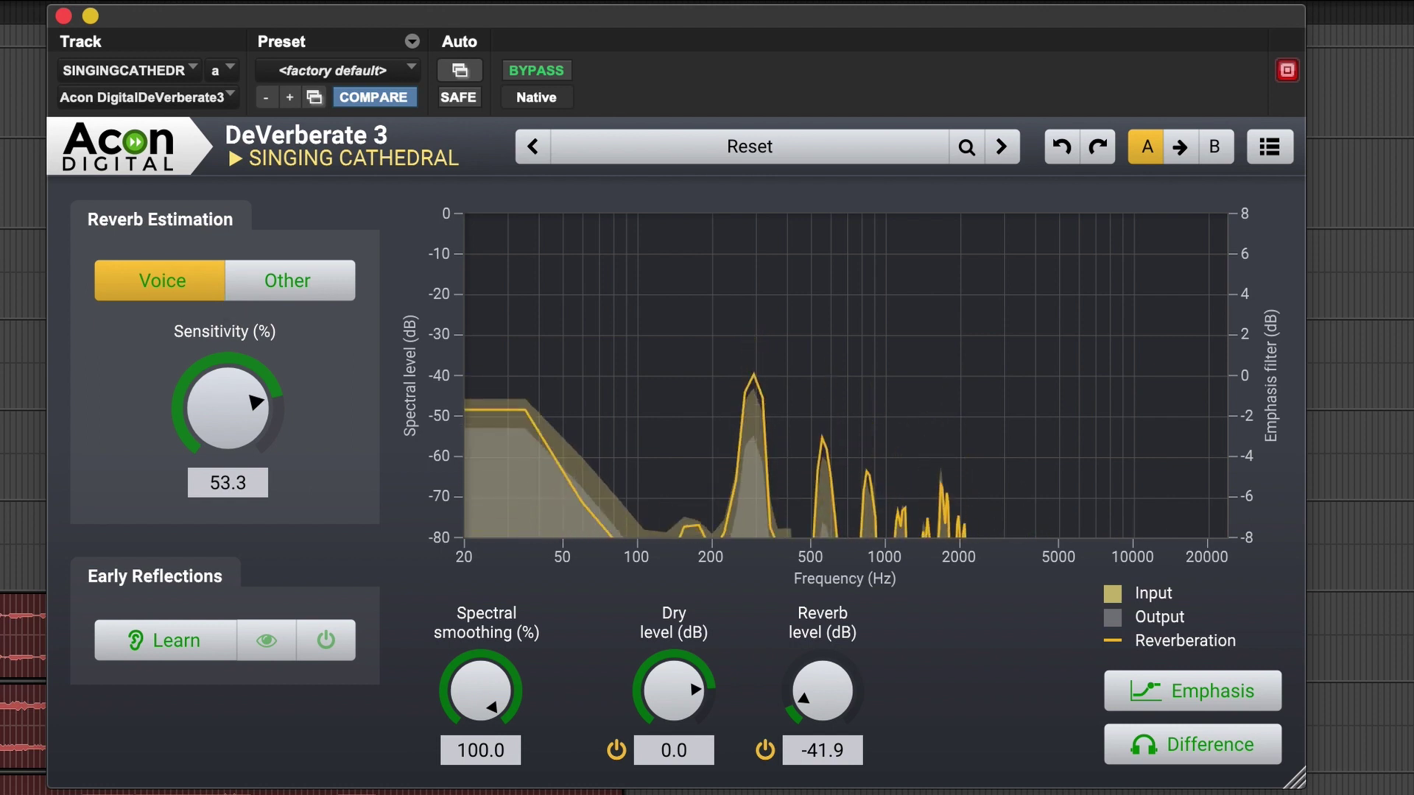
- Toggle BYPASS on and off to hear Singing Cathedral with and without DeVerberate
click(542, 71)
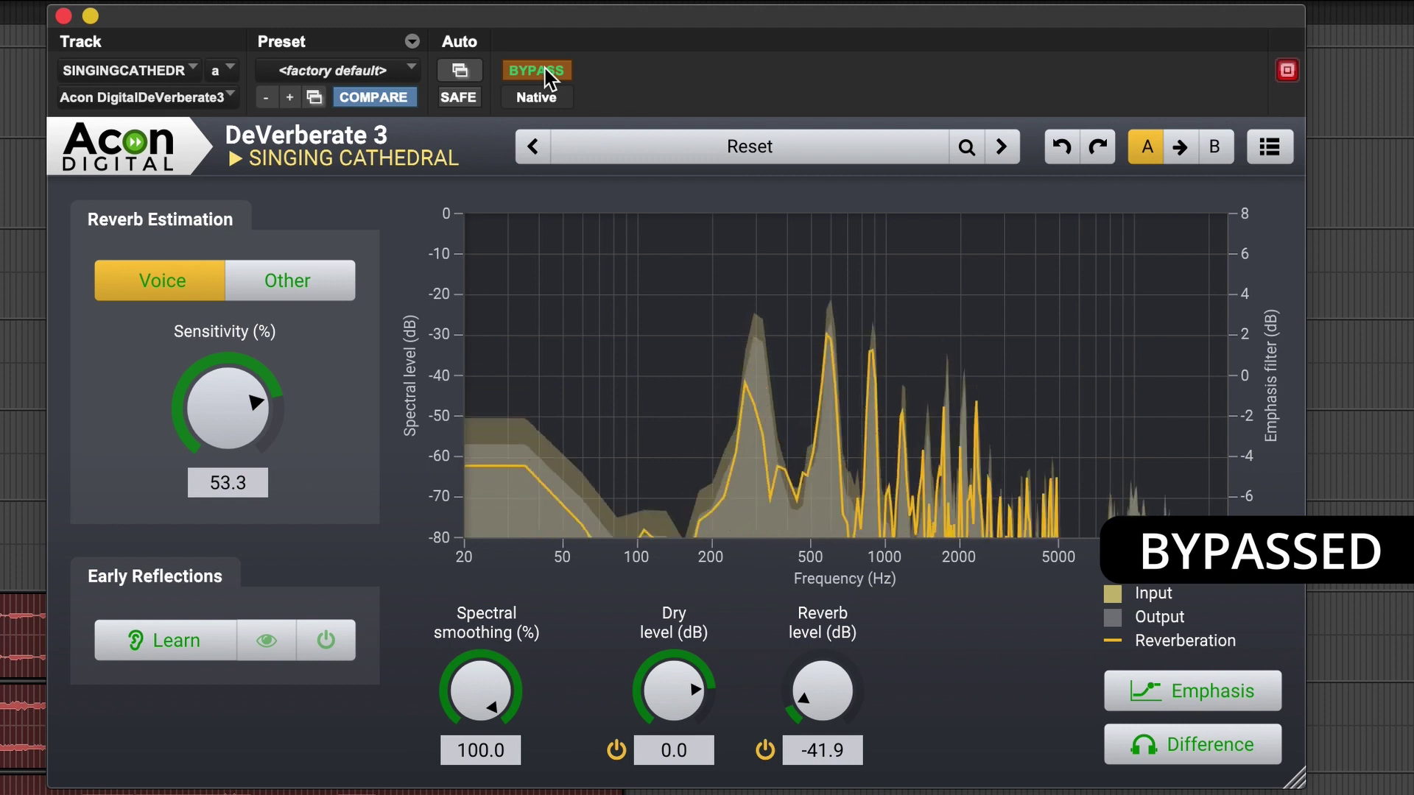
click(545, 72)
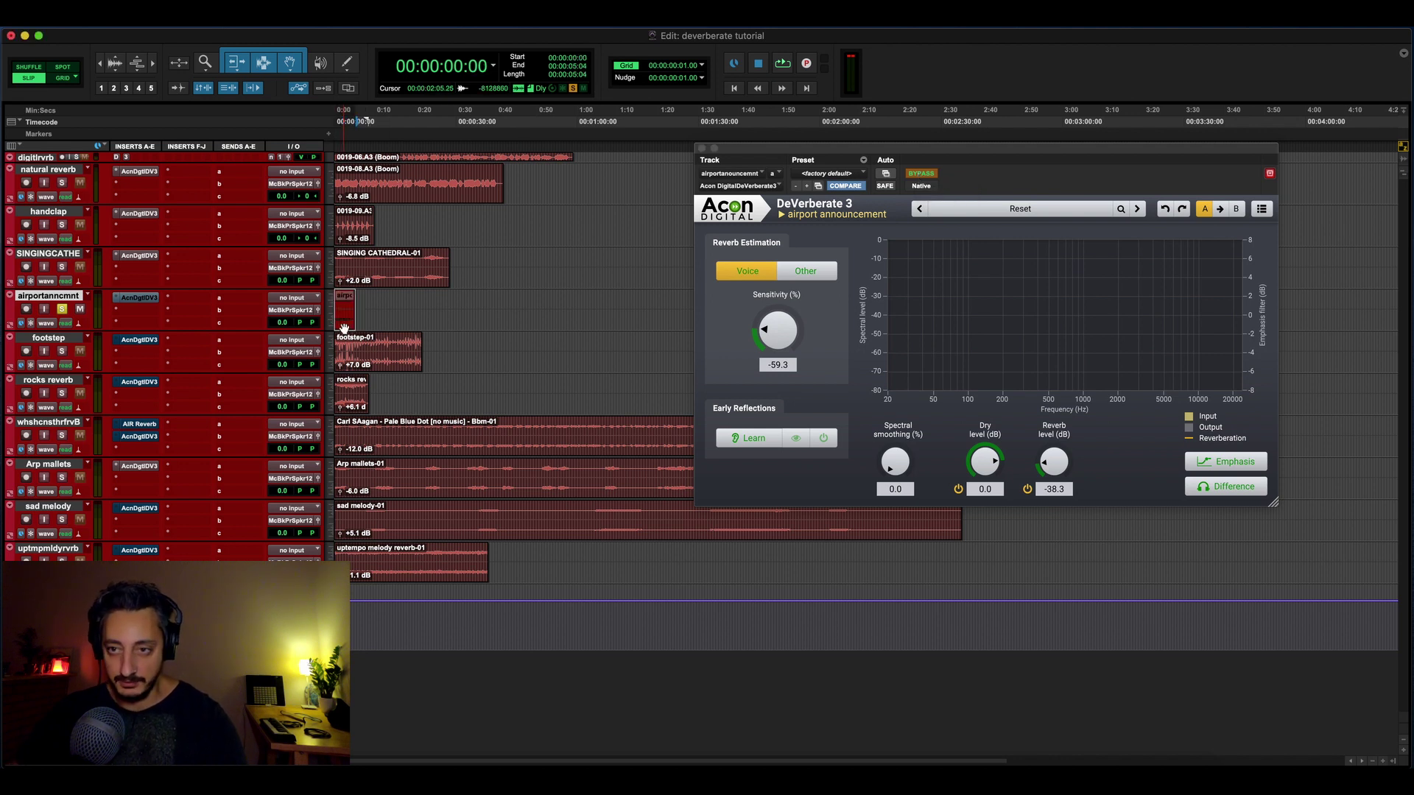
- Audition the announcement, then set reverb level -37.0 dB, smoothing 71.9% and sensitivity 31.8%
key(space)
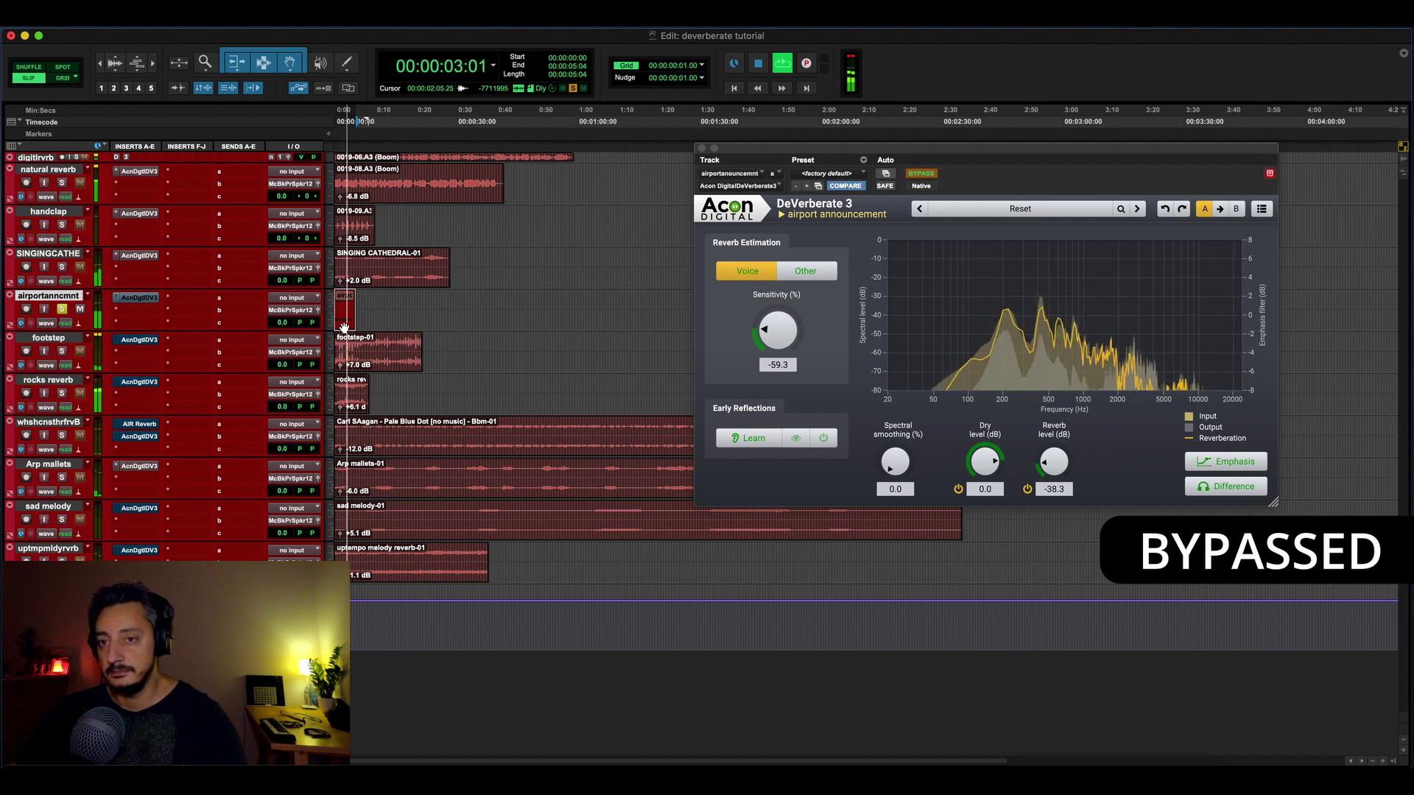
key(space)
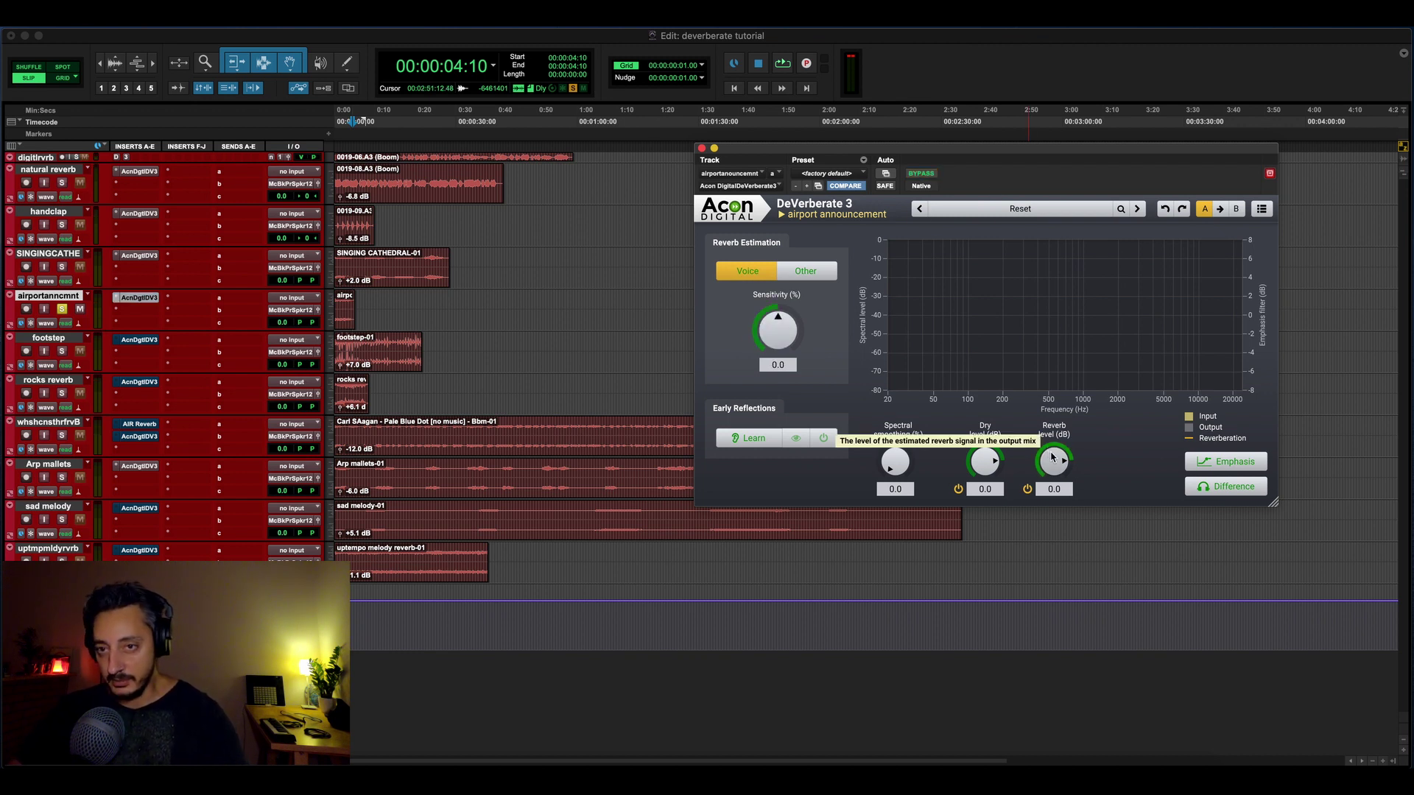
drag(1057, 461, 1059, 463)
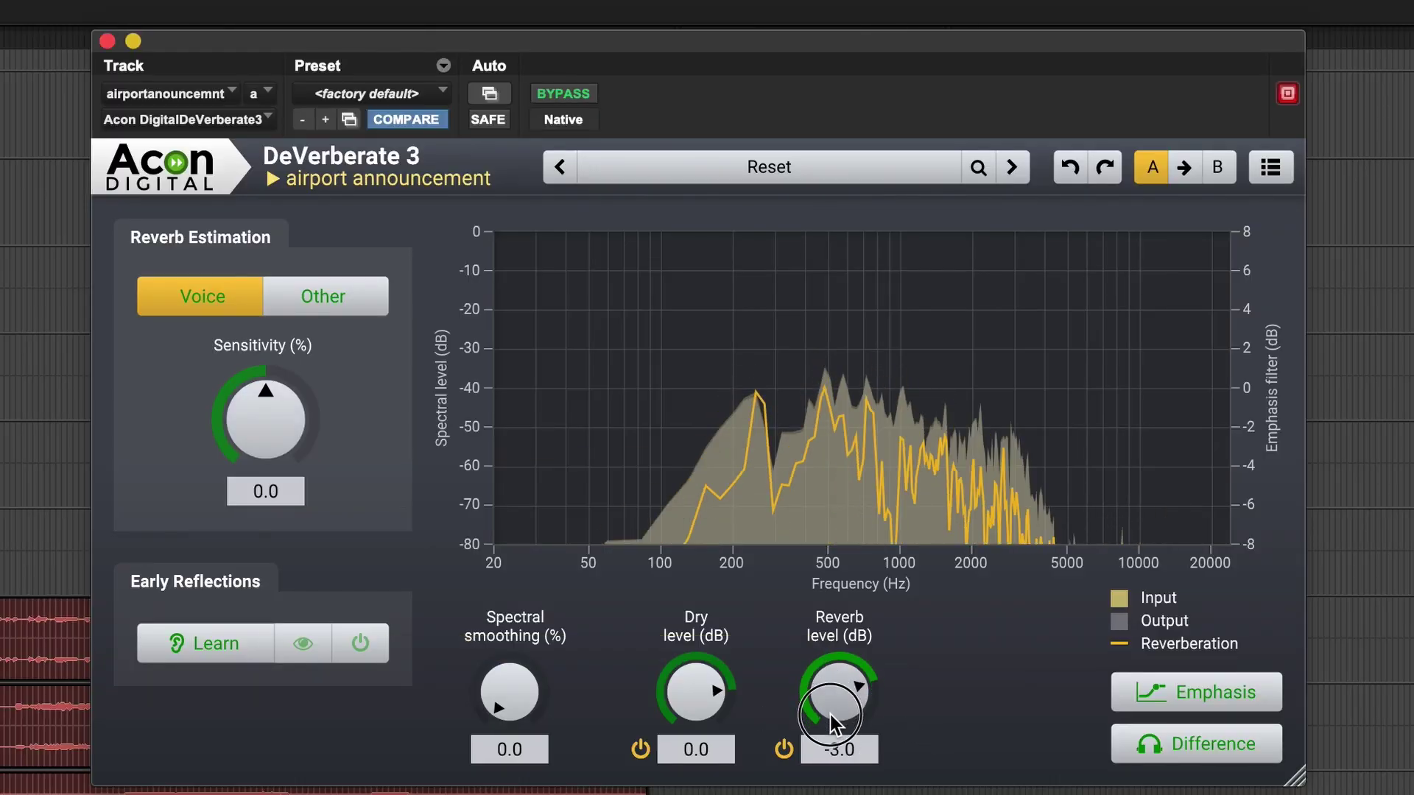
drag(838, 692, 860, 788)
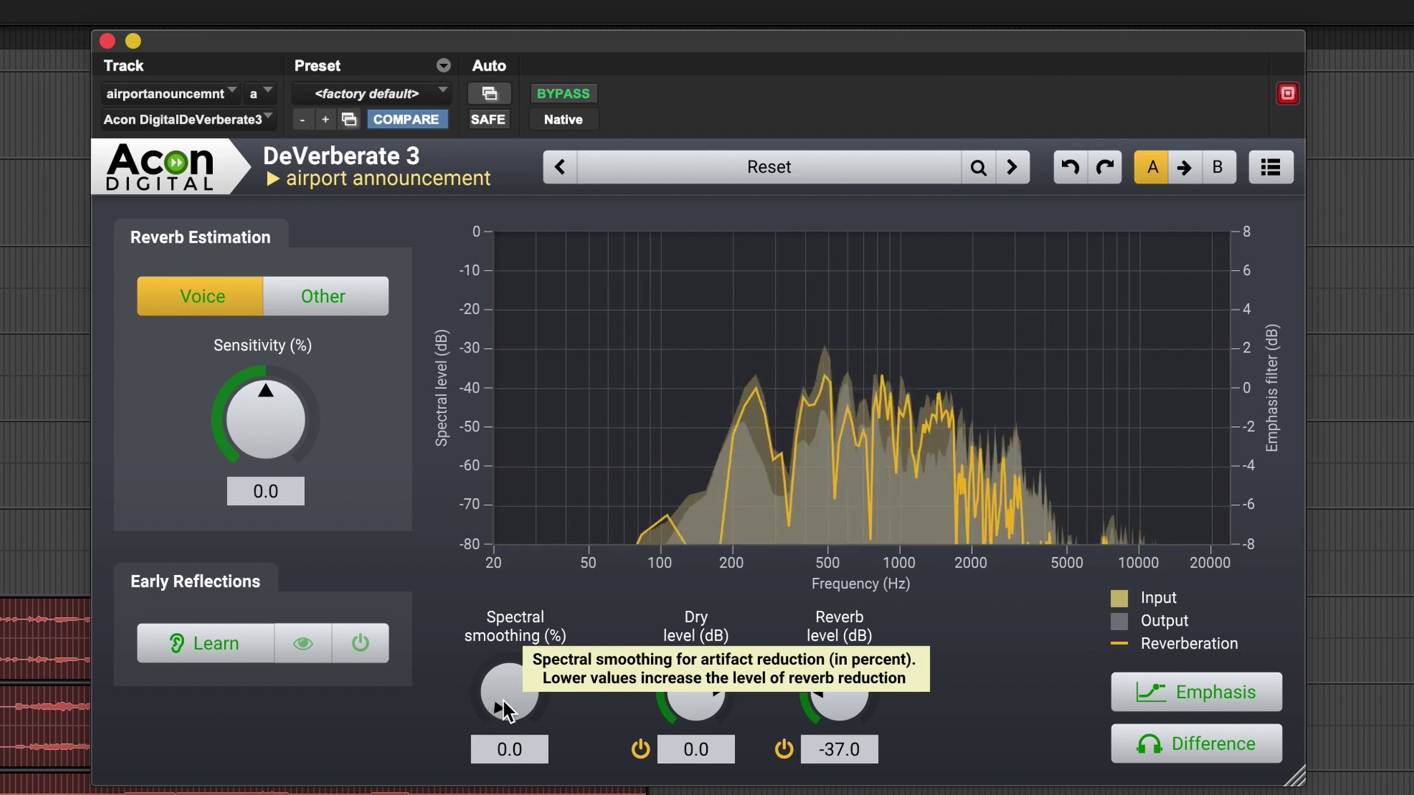
drag(506, 710, 512, 709)
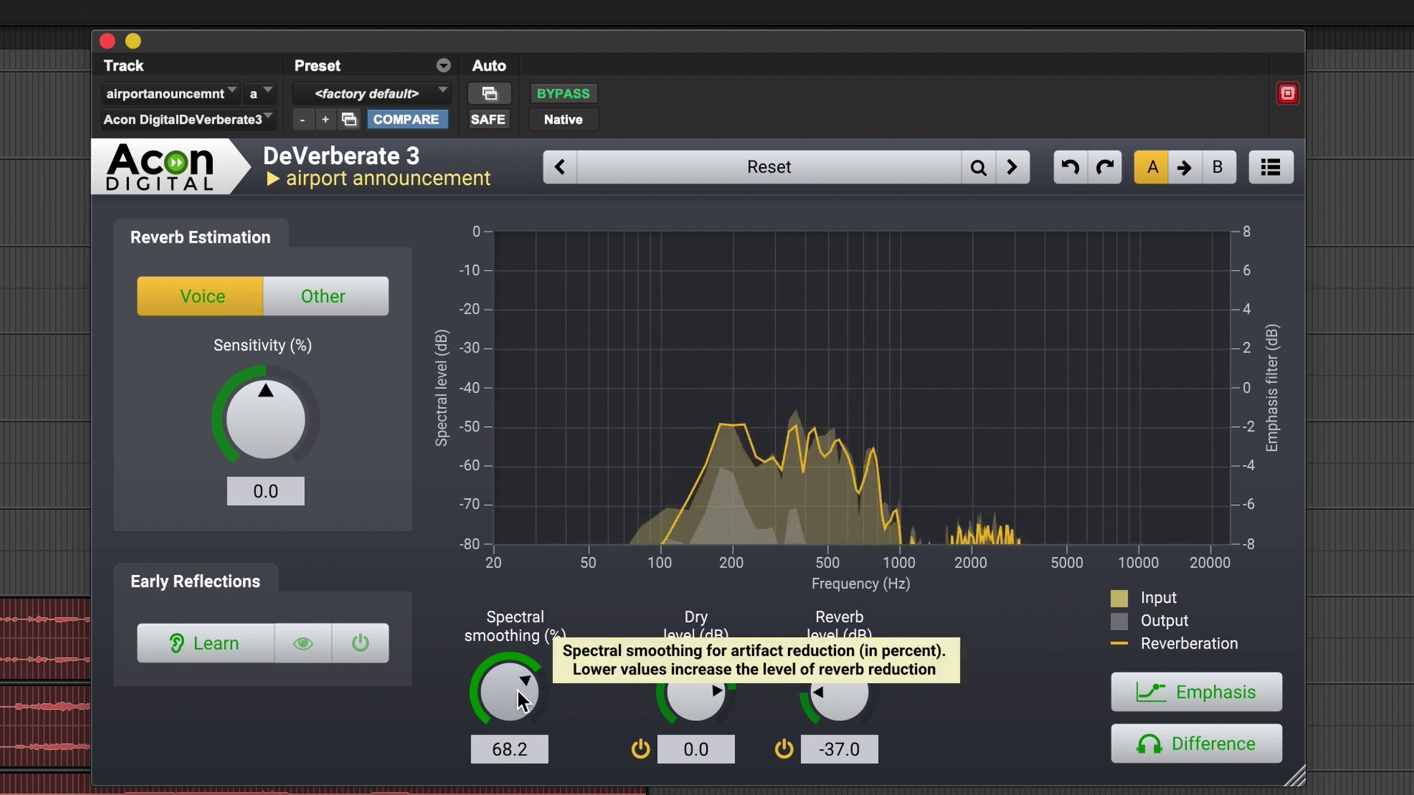
drag(519, 700, 522, 691)
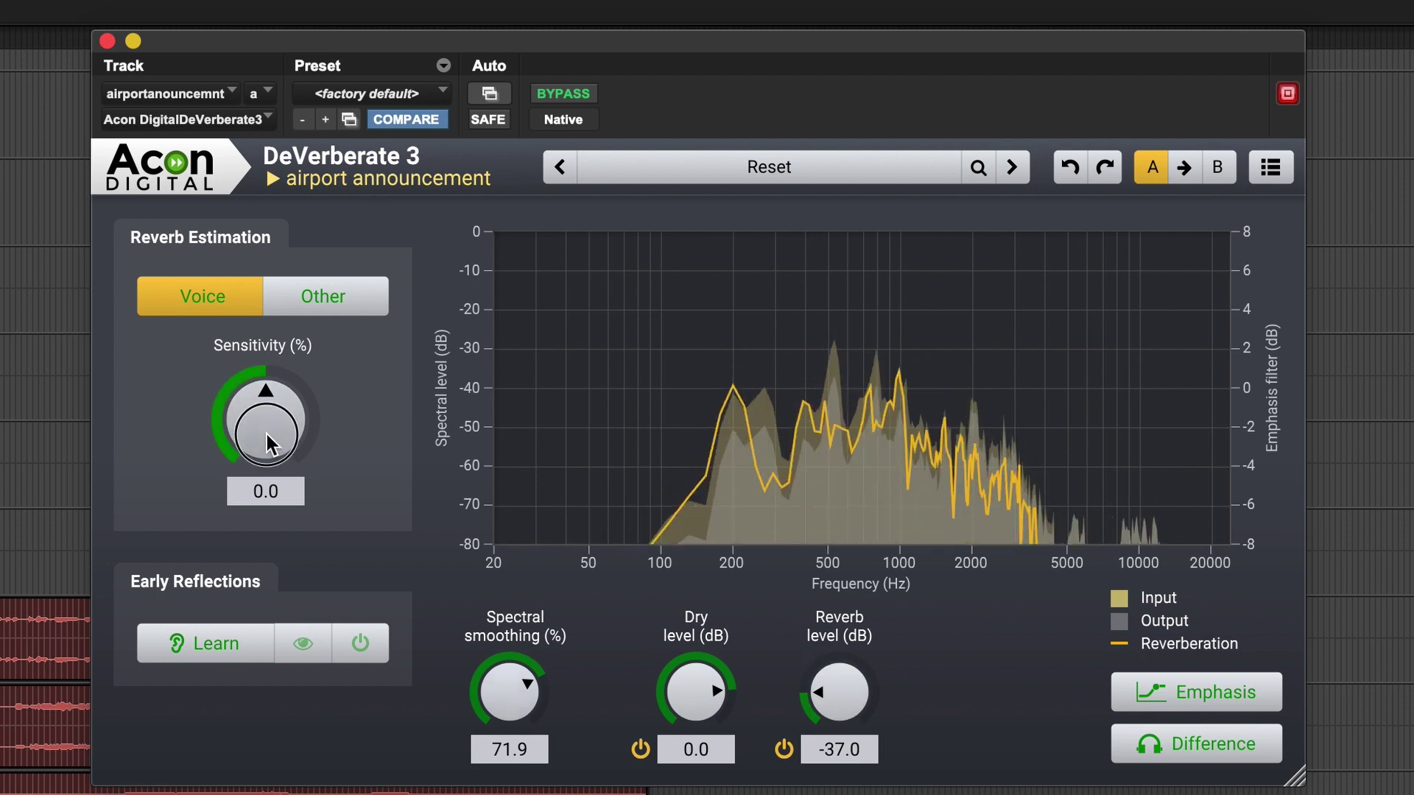
drag(266, 434, 278, 387)
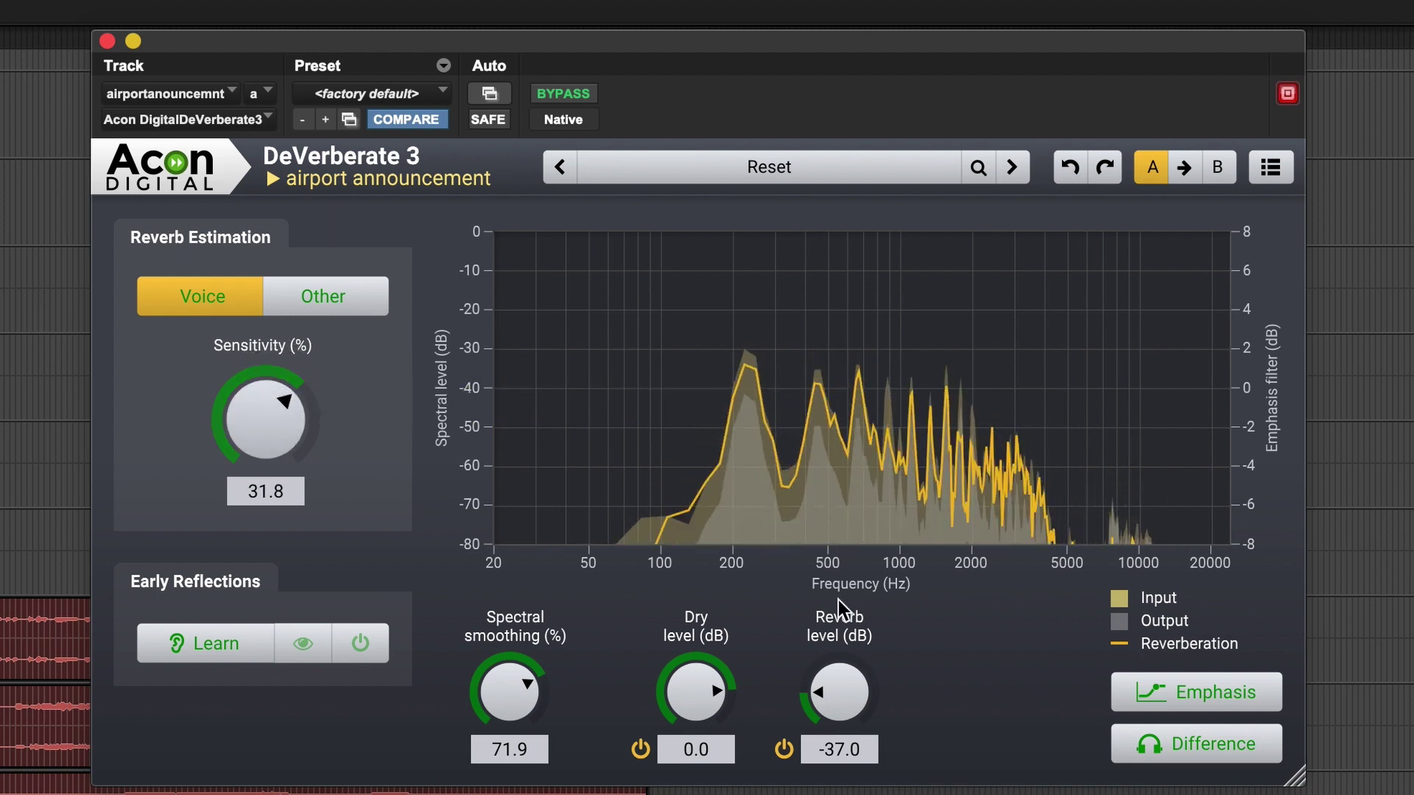
- Enable emphasis, shift the green band higher, then compare Difference and bypass monitoring
click(1195, 693)
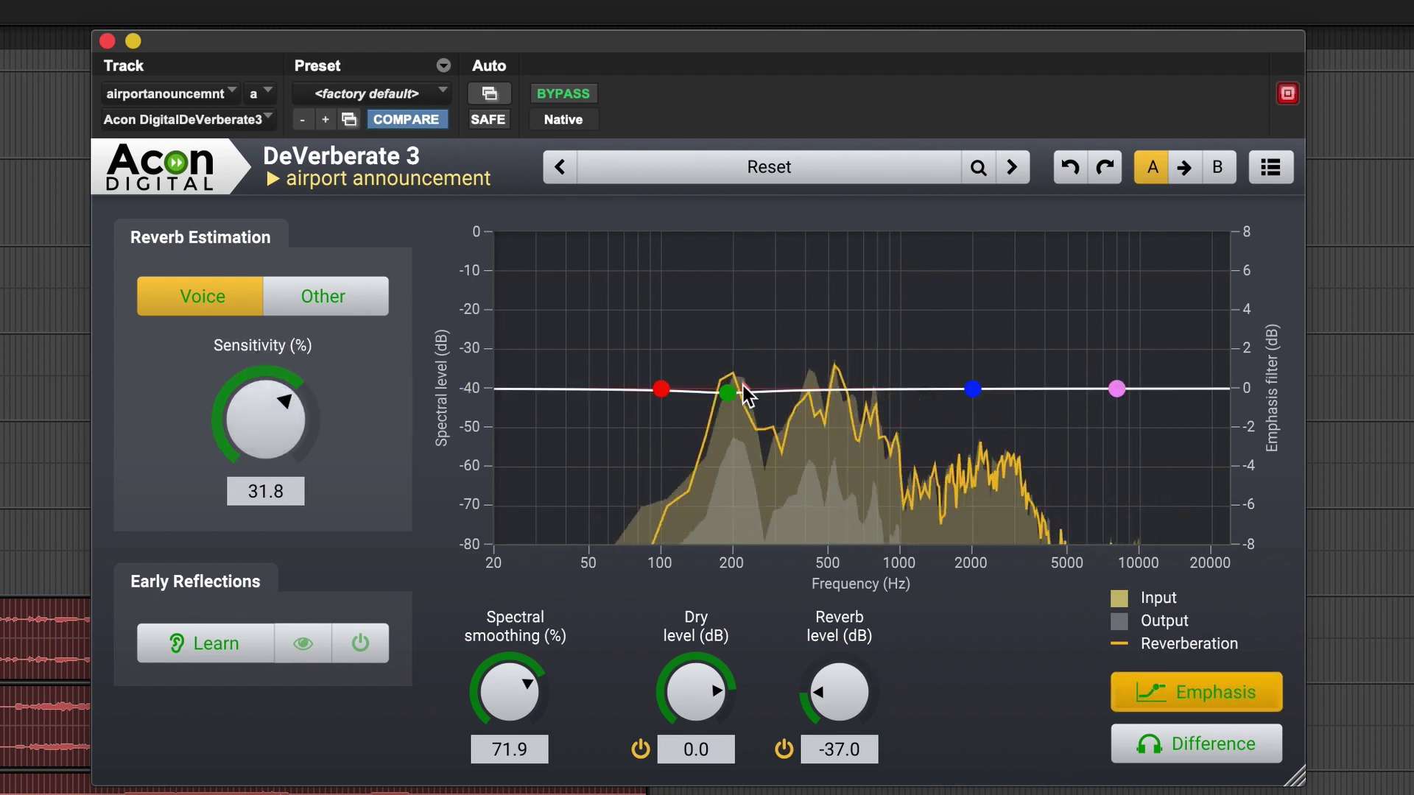
drag(728, 393, 776, 405)
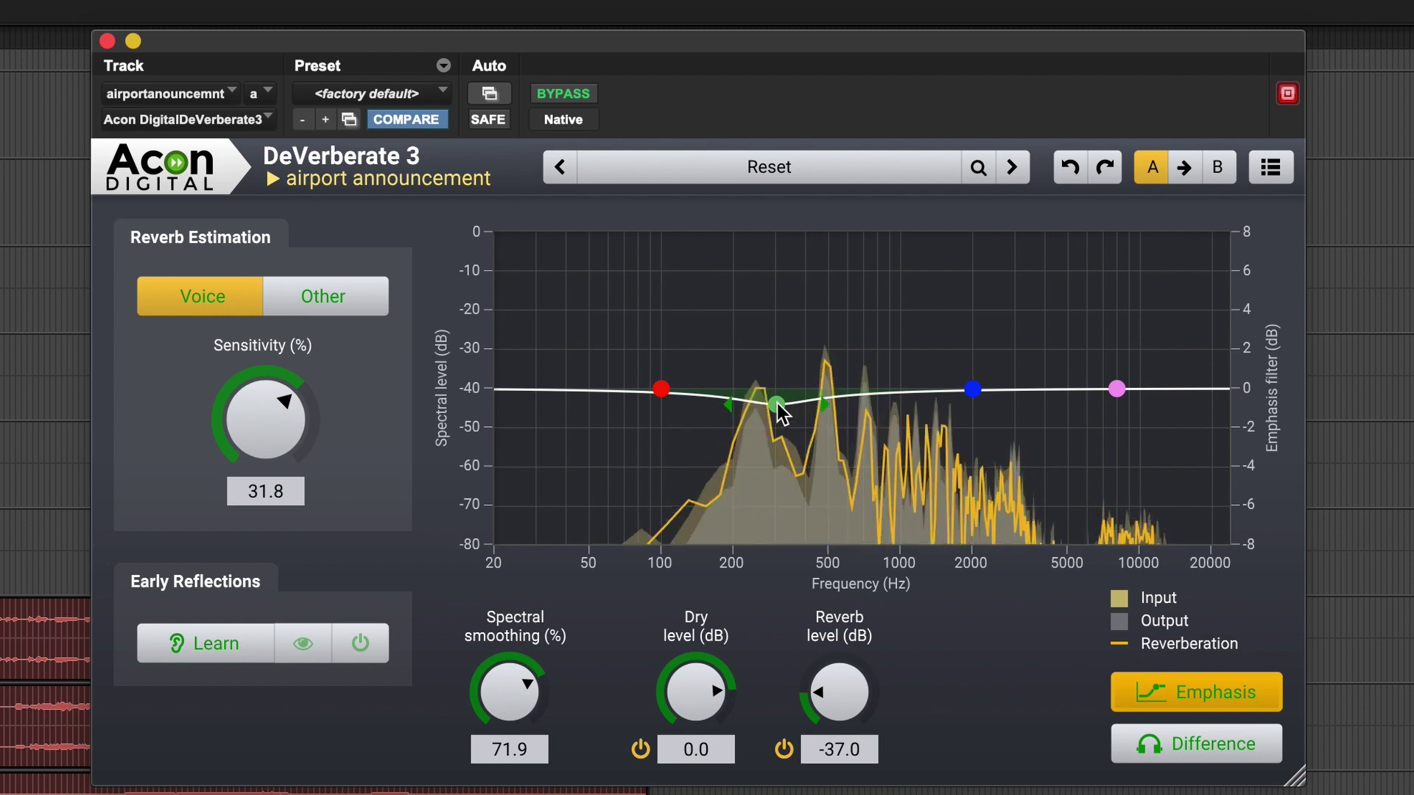
click(1201, 748)
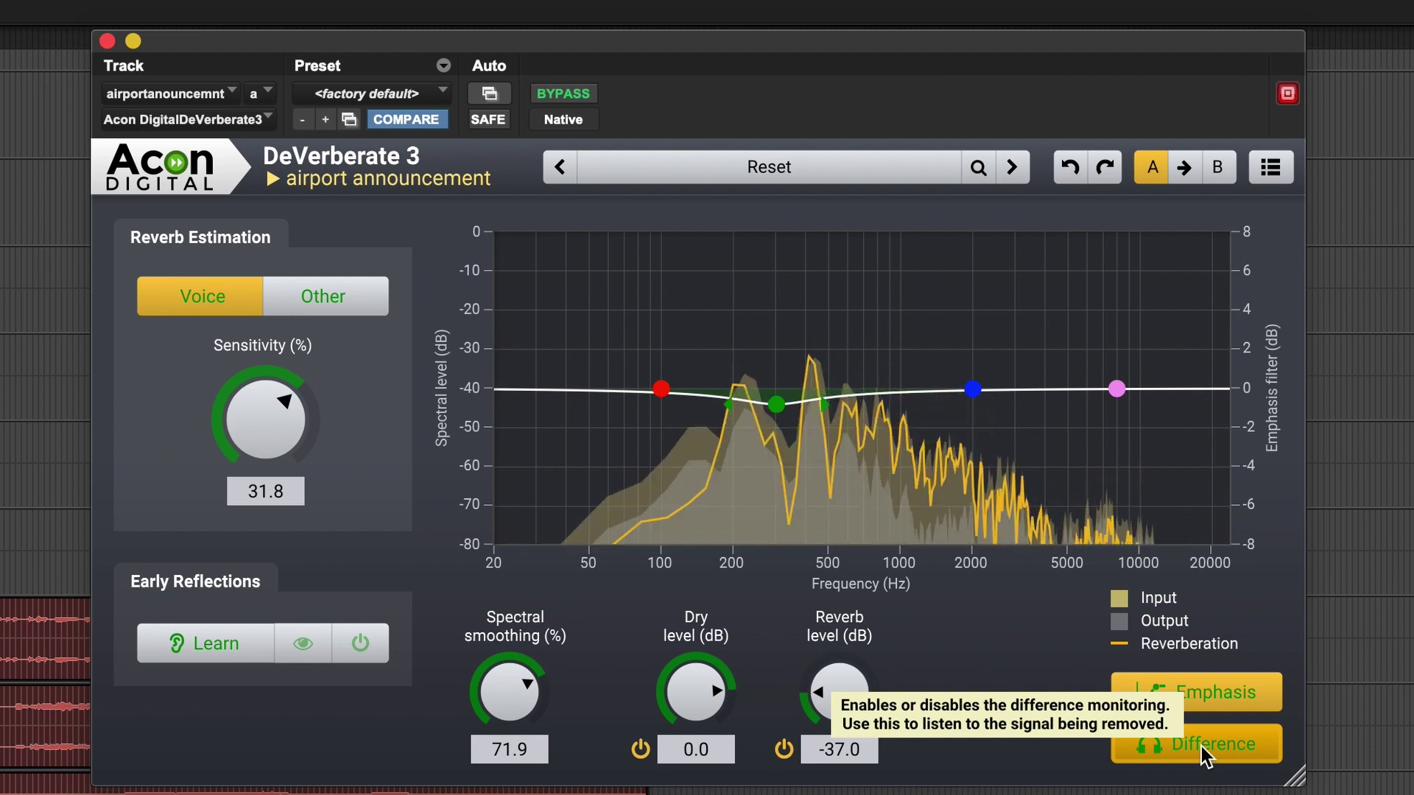
click(1200, 745)
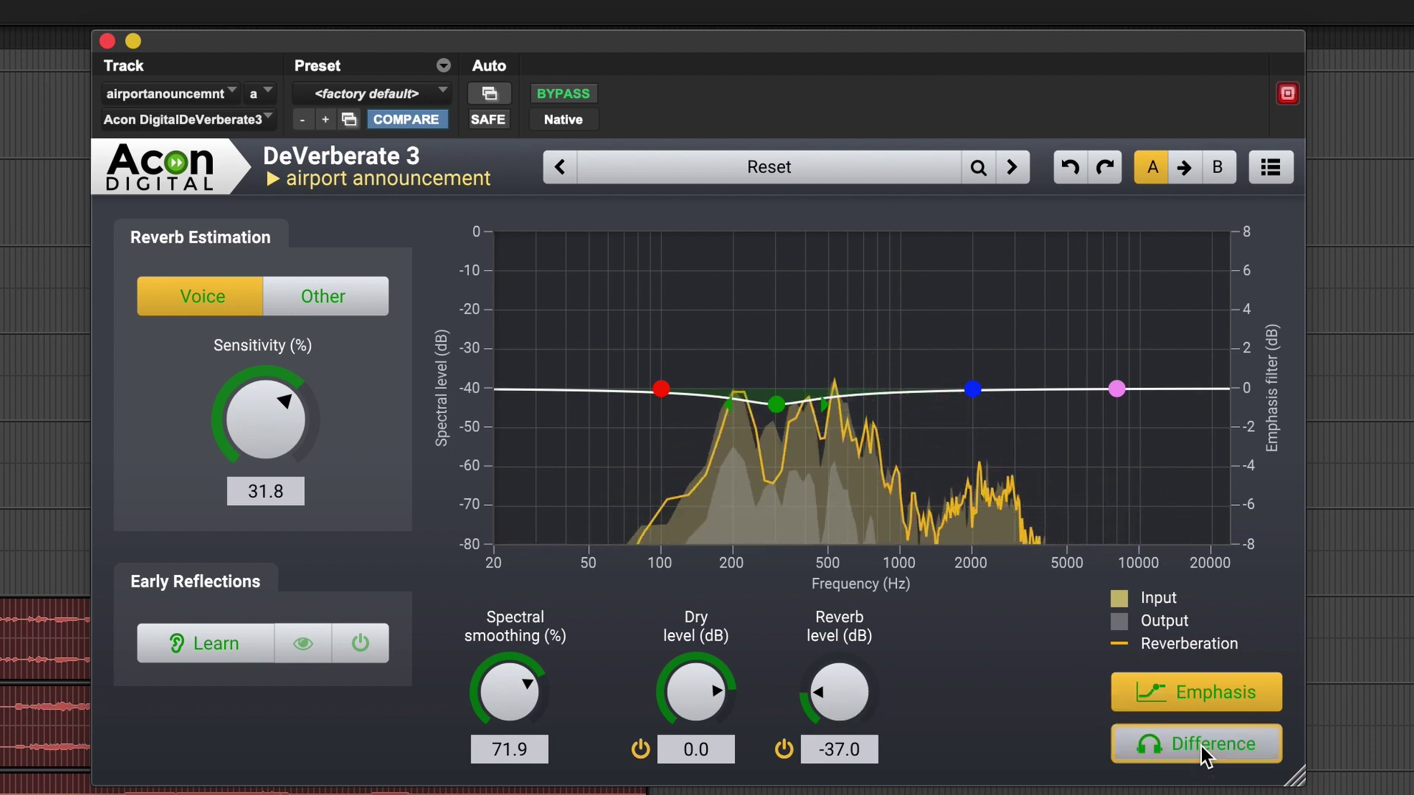
click(560, 95)
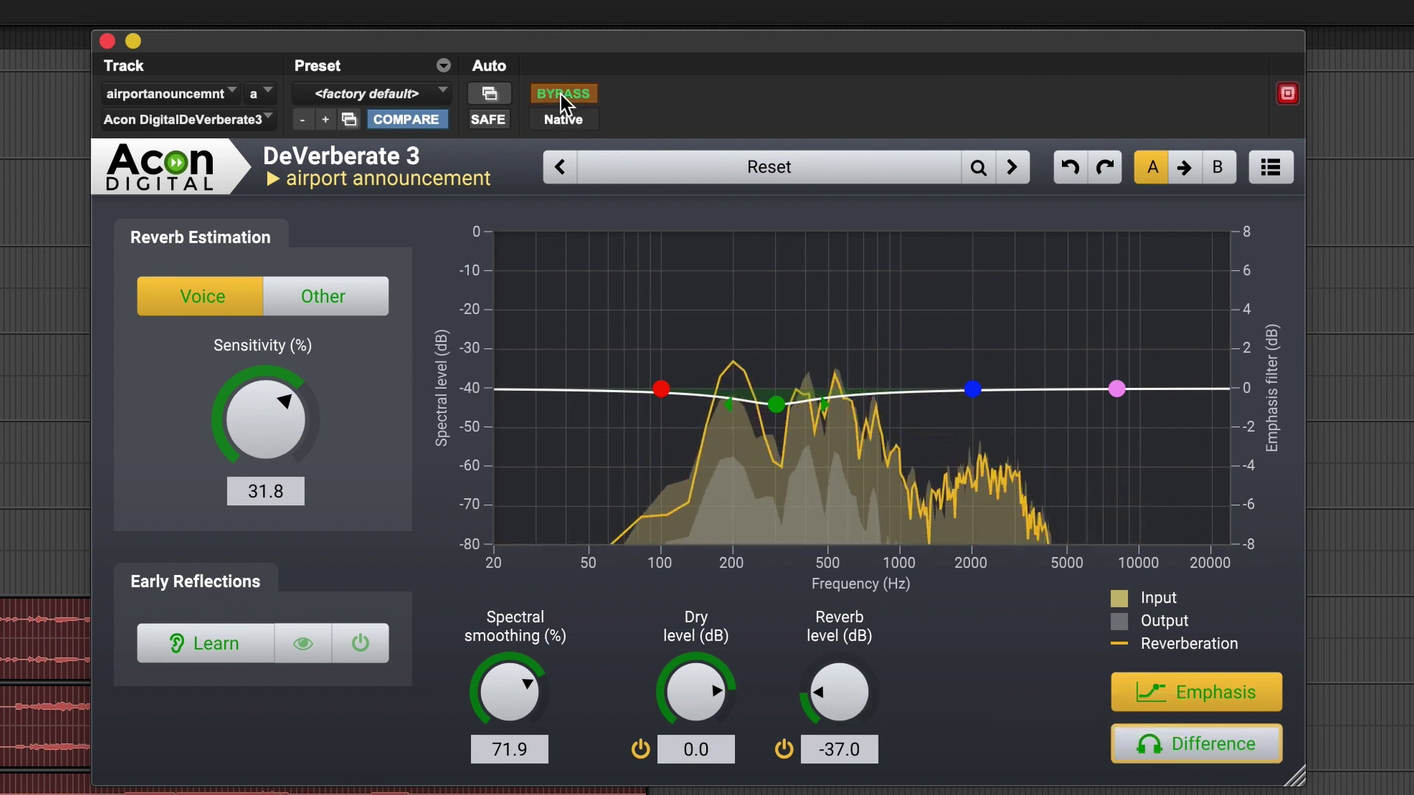
click(560, 95)
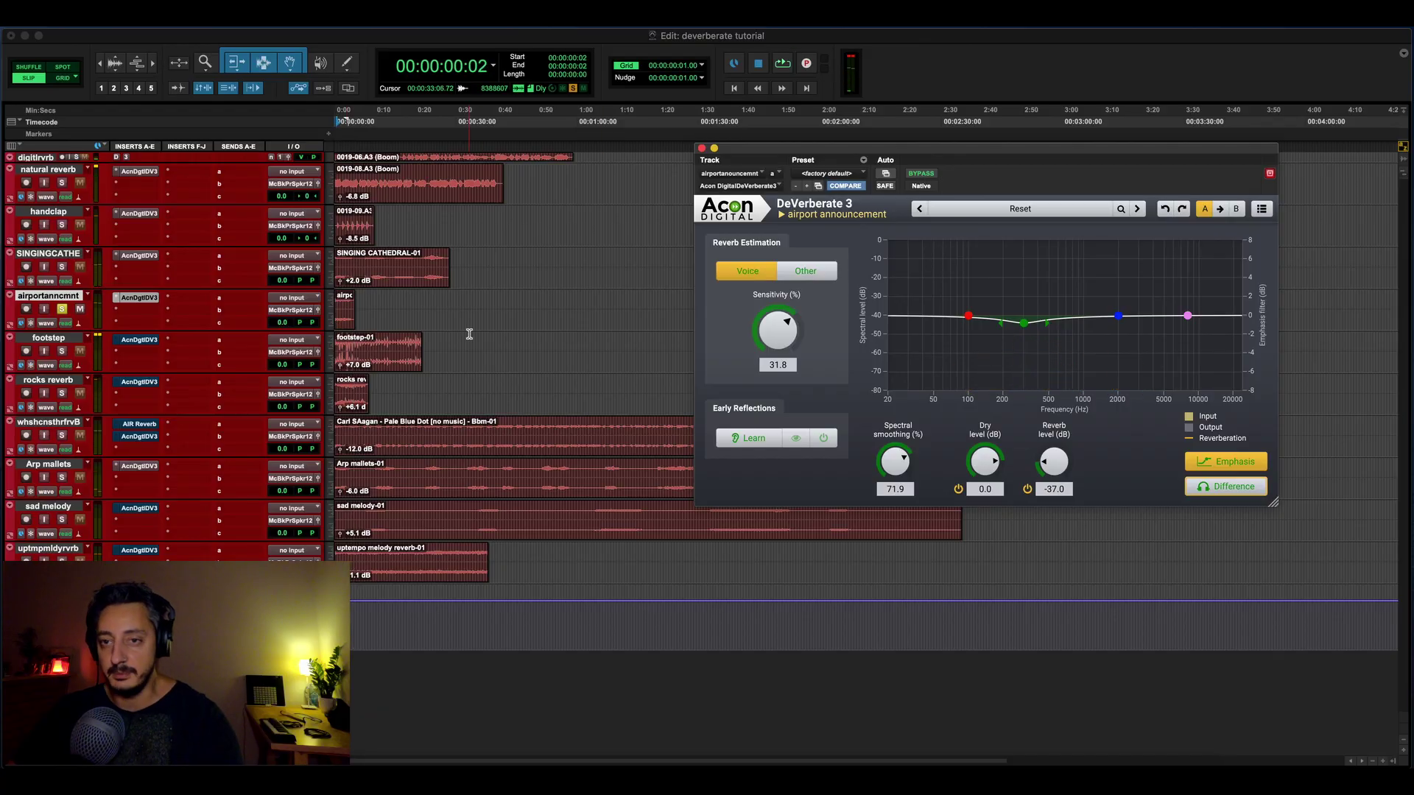
- Open and play the footstep DeVerberate, resetting its reverb level from -48.0 to 0.0 dB
click(130, 341)
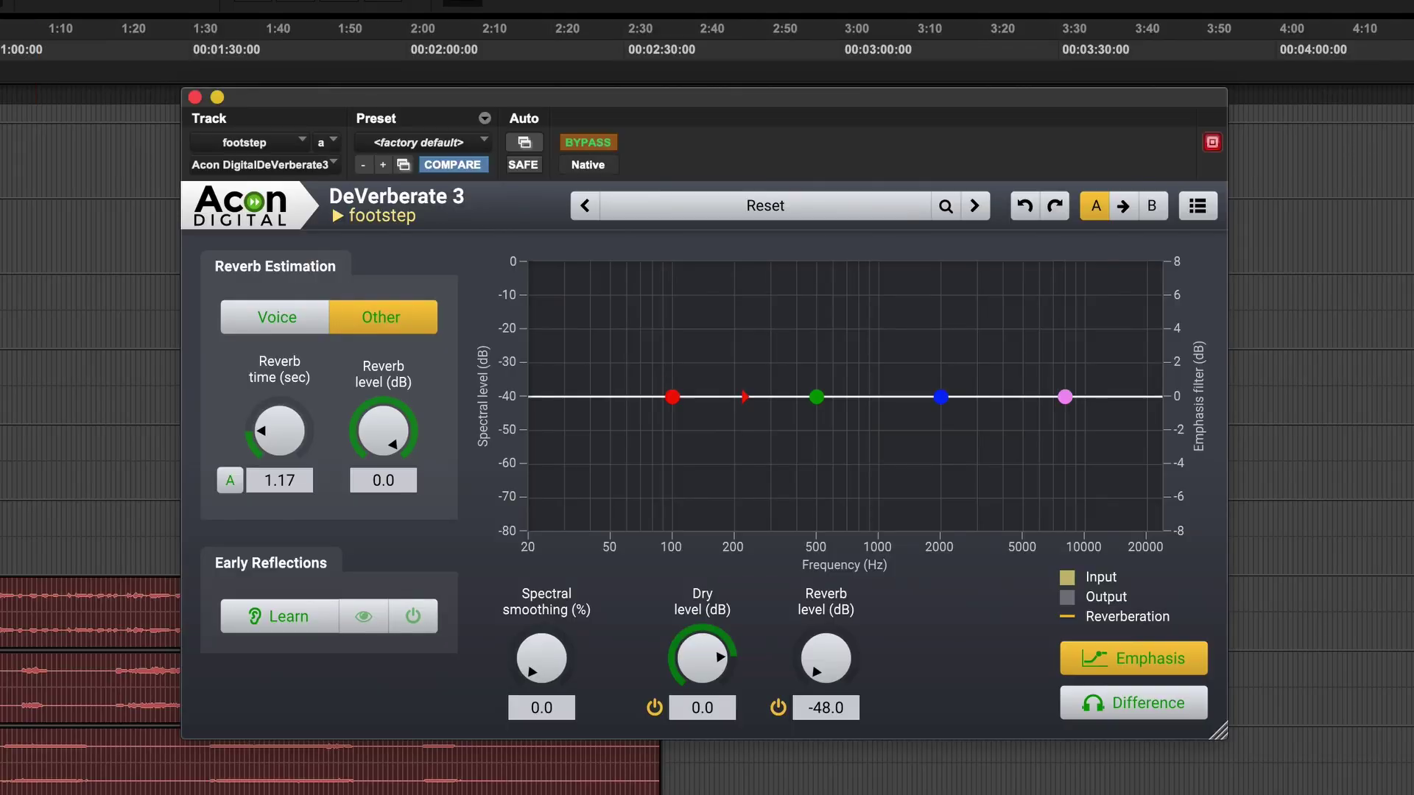
key(space)
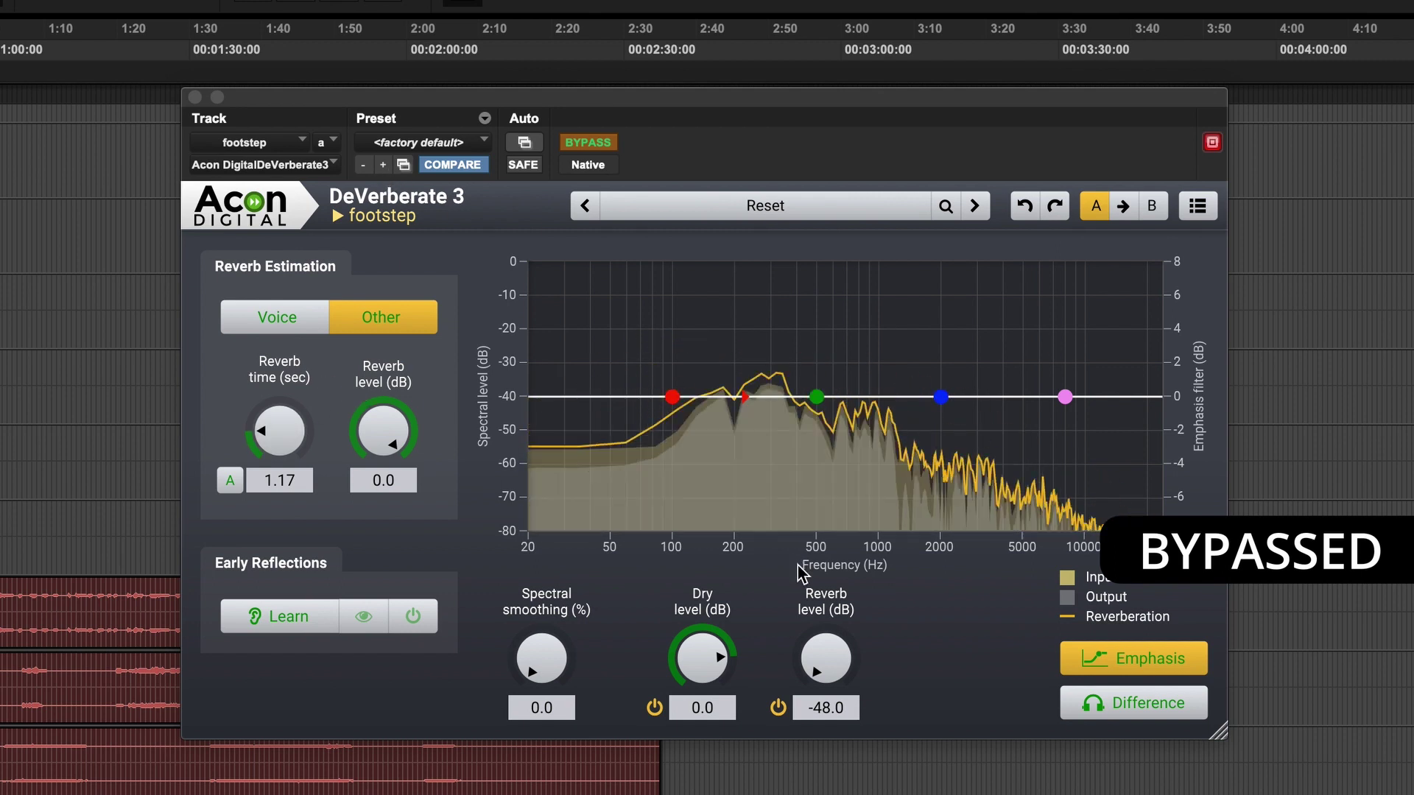
alt+click(786, 643)
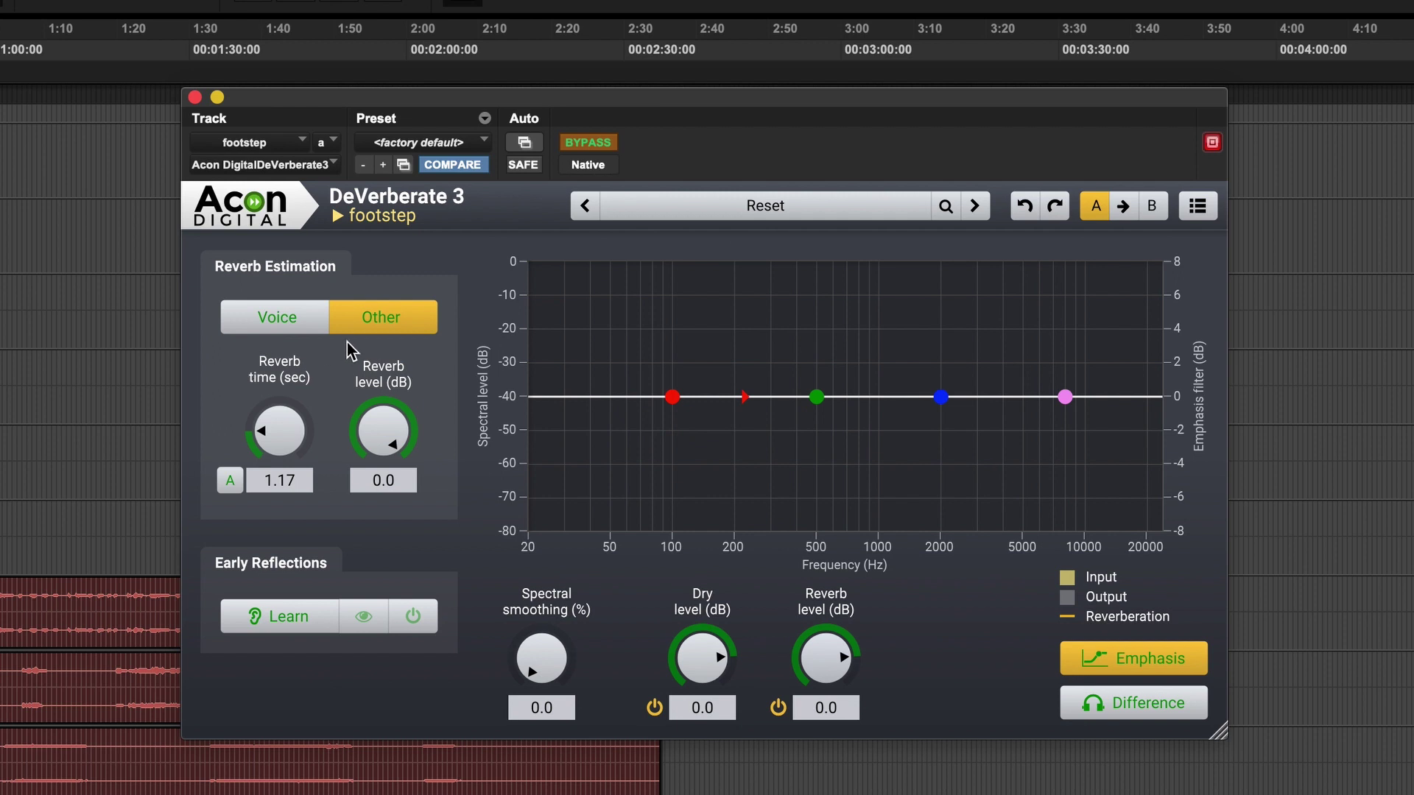
- Try estimated level -12.0 dB, boosted low and mid emphasis bands, and reverb -24.1 dB
drag(377, 420, 370, 431)
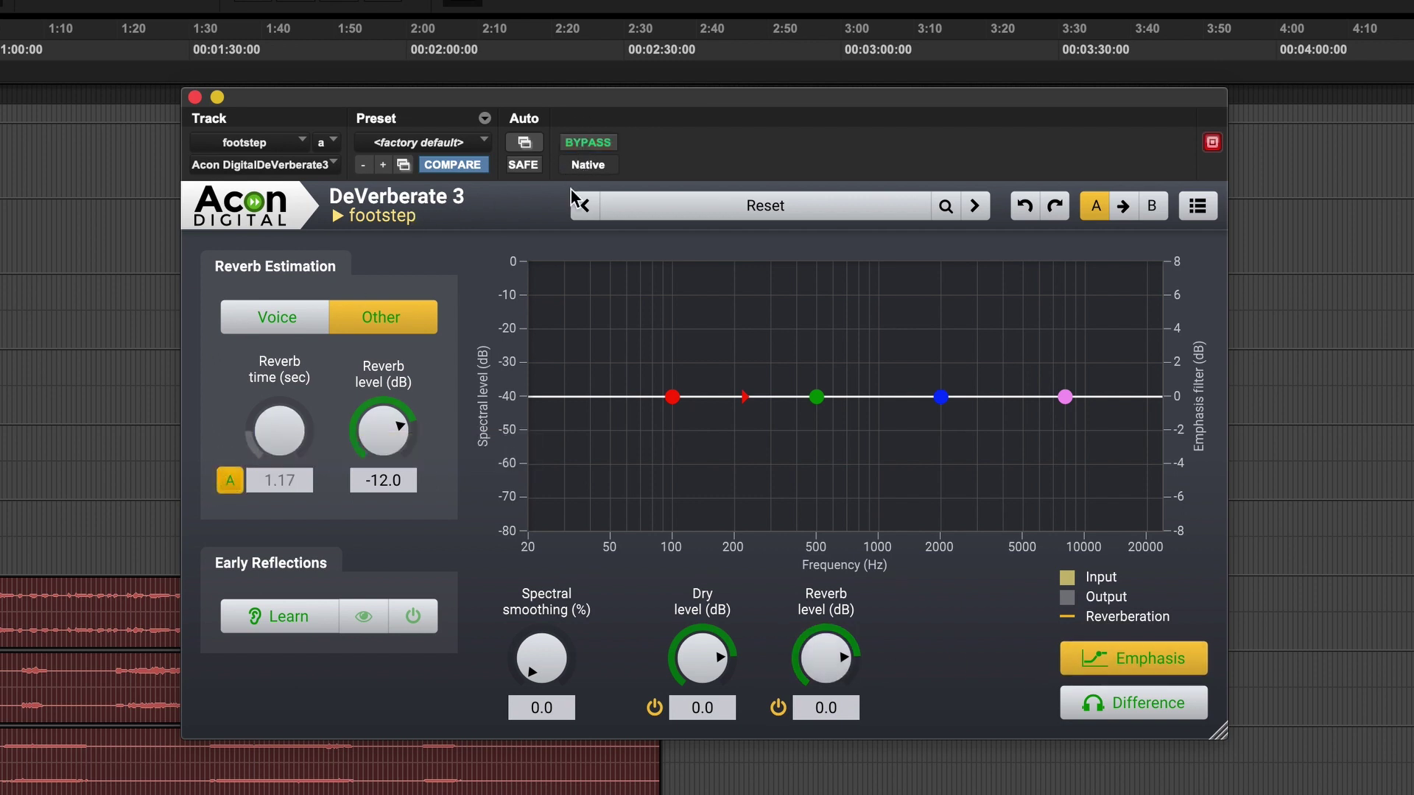
key(space)
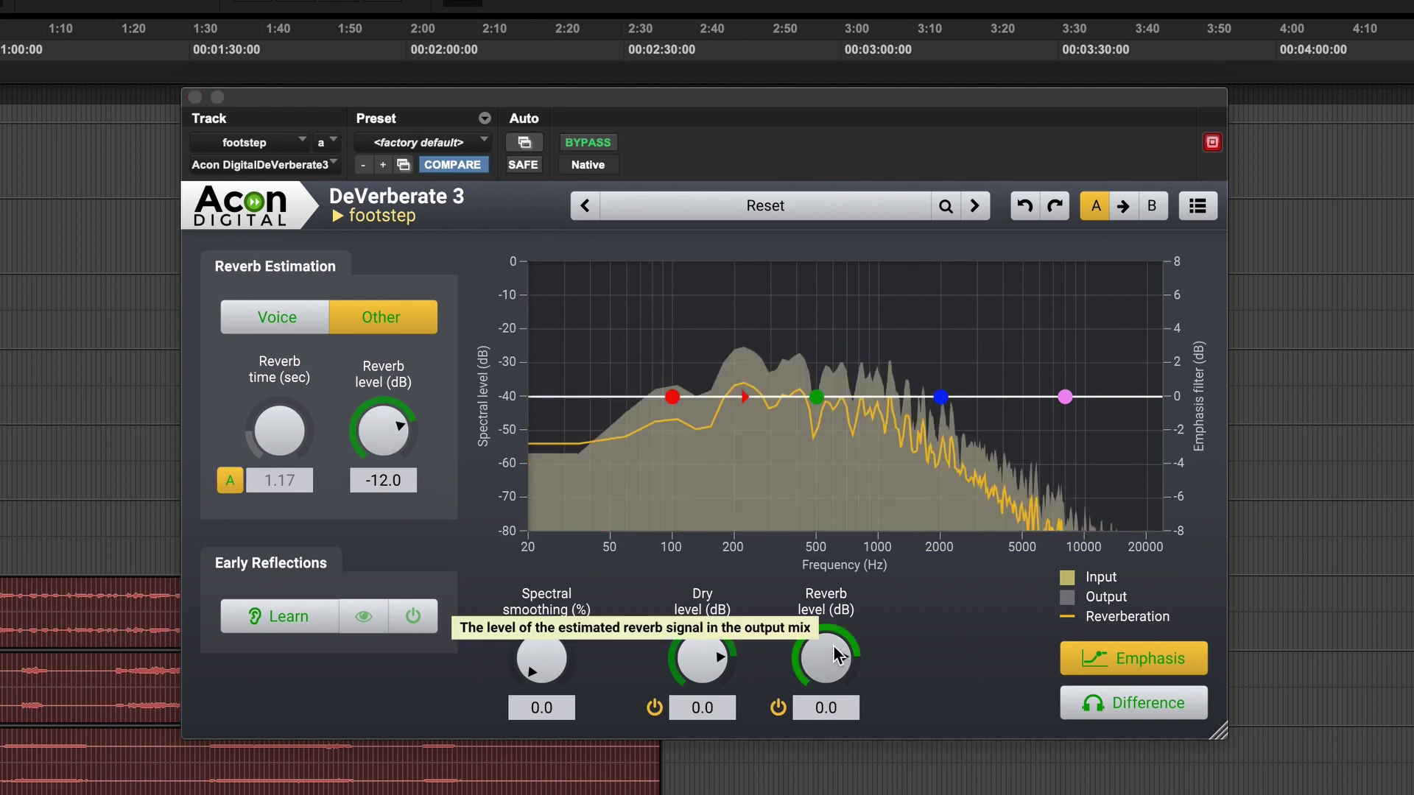
drag(671, 398, 669, 264)
drag(816, 398, 847, 285)
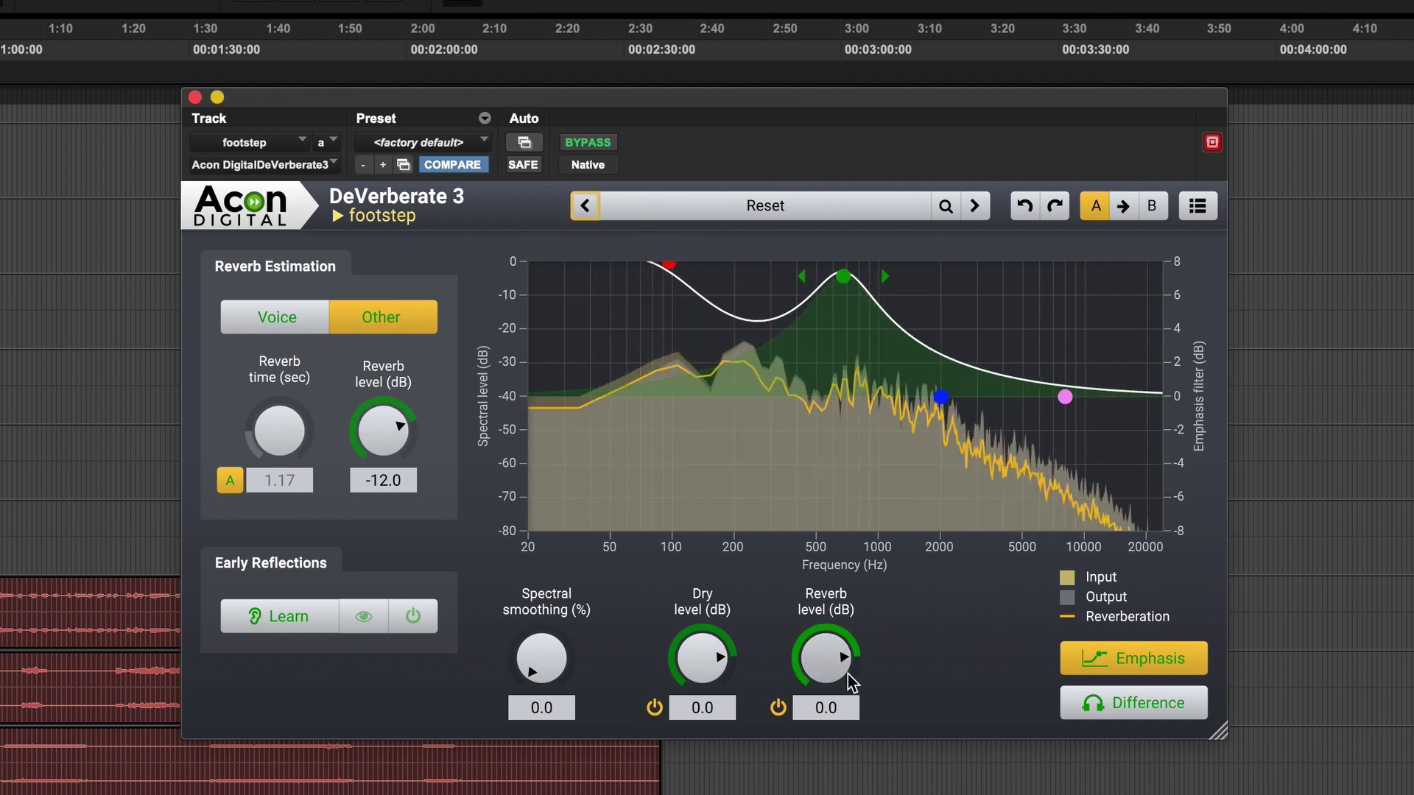
drag(826, 653, 847, 790)
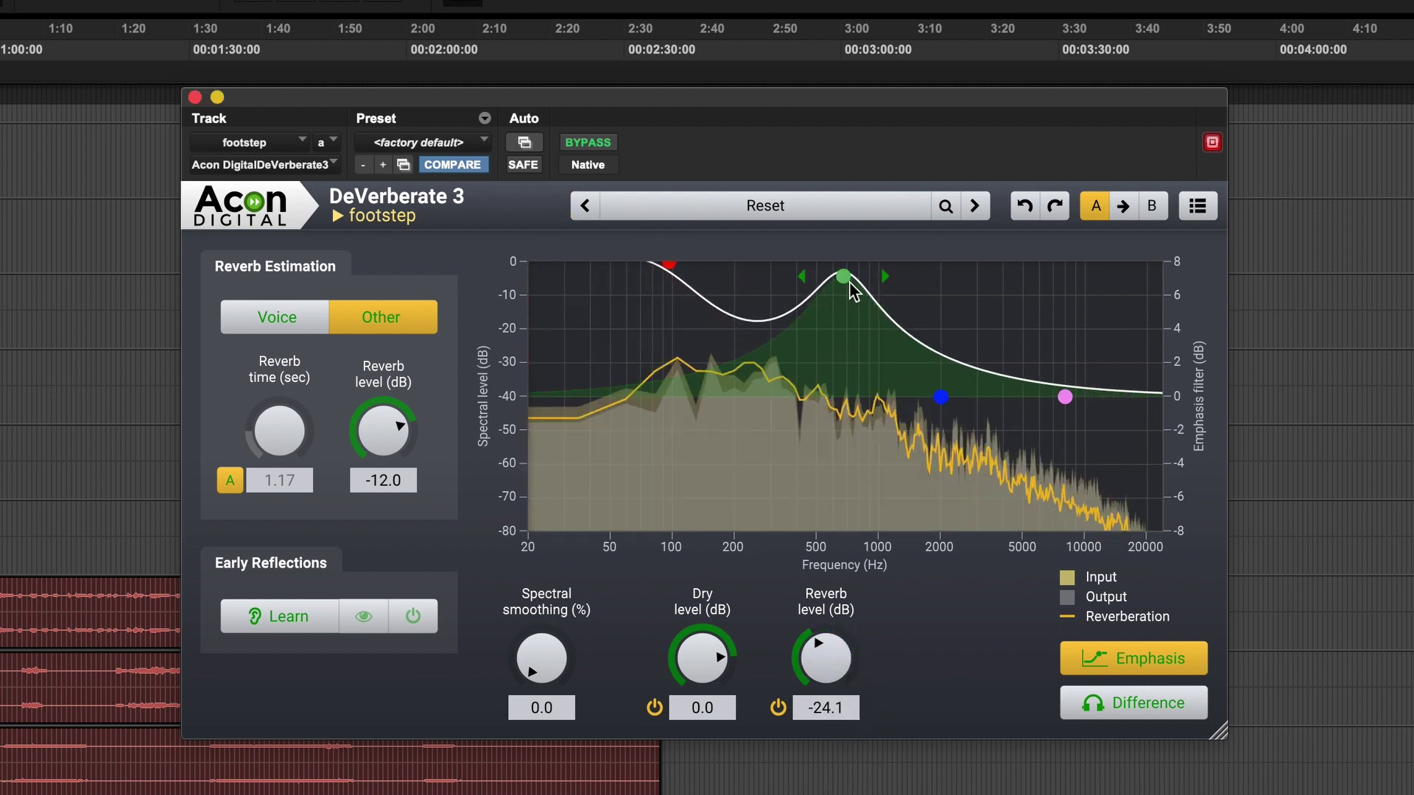
- Return estimated level to 0.0 dB, dip the low and low-mid emphasis, and cut reverb to -40.6 dB
drag(843, 276, 829, 381)
drag(669, 266, 655, 321)
drag(383, 440, 385, 327)
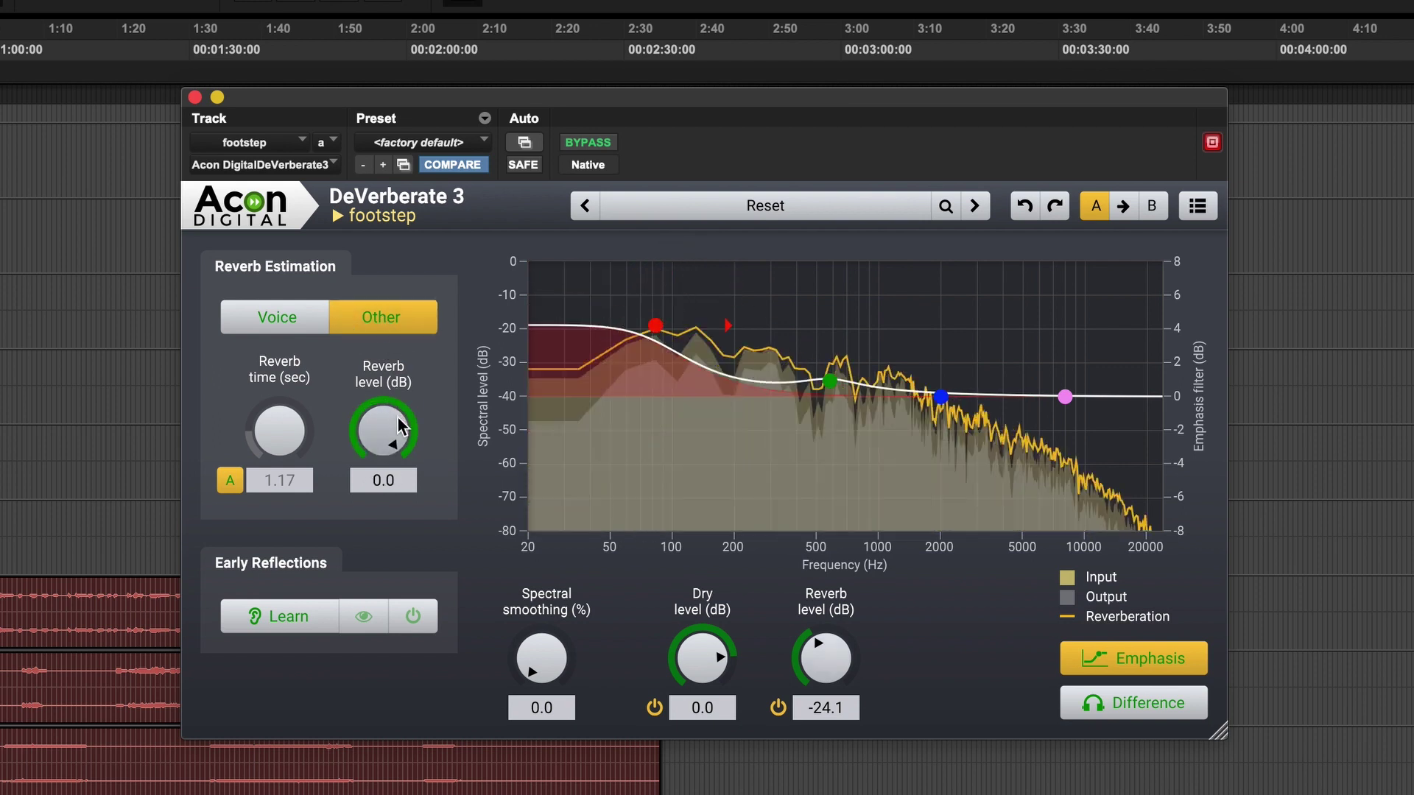
drag(824, 658, 829, 707)
drag(644, 337, 633, 464)
drag(830, 381, 822, 456)
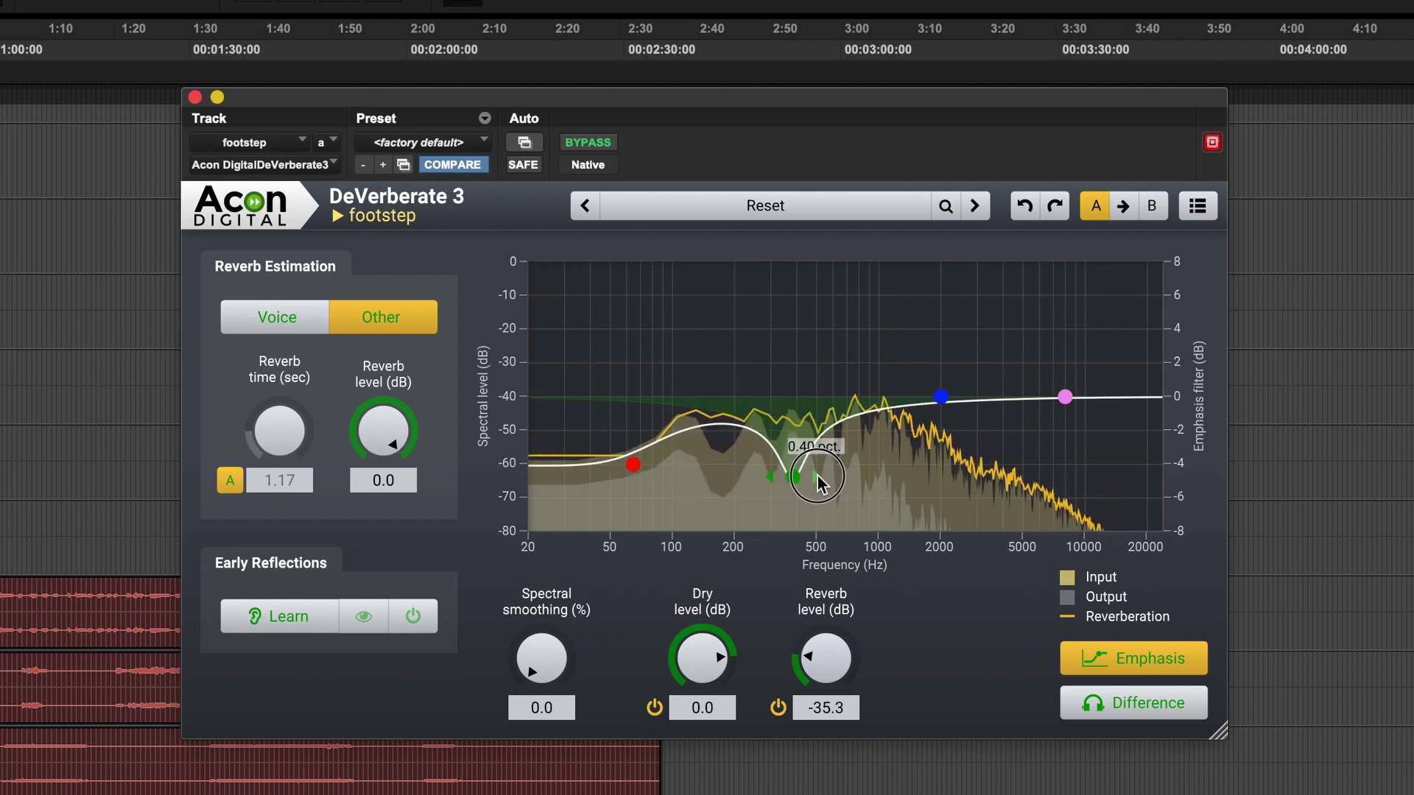
drag(847, 679, 847, 718)
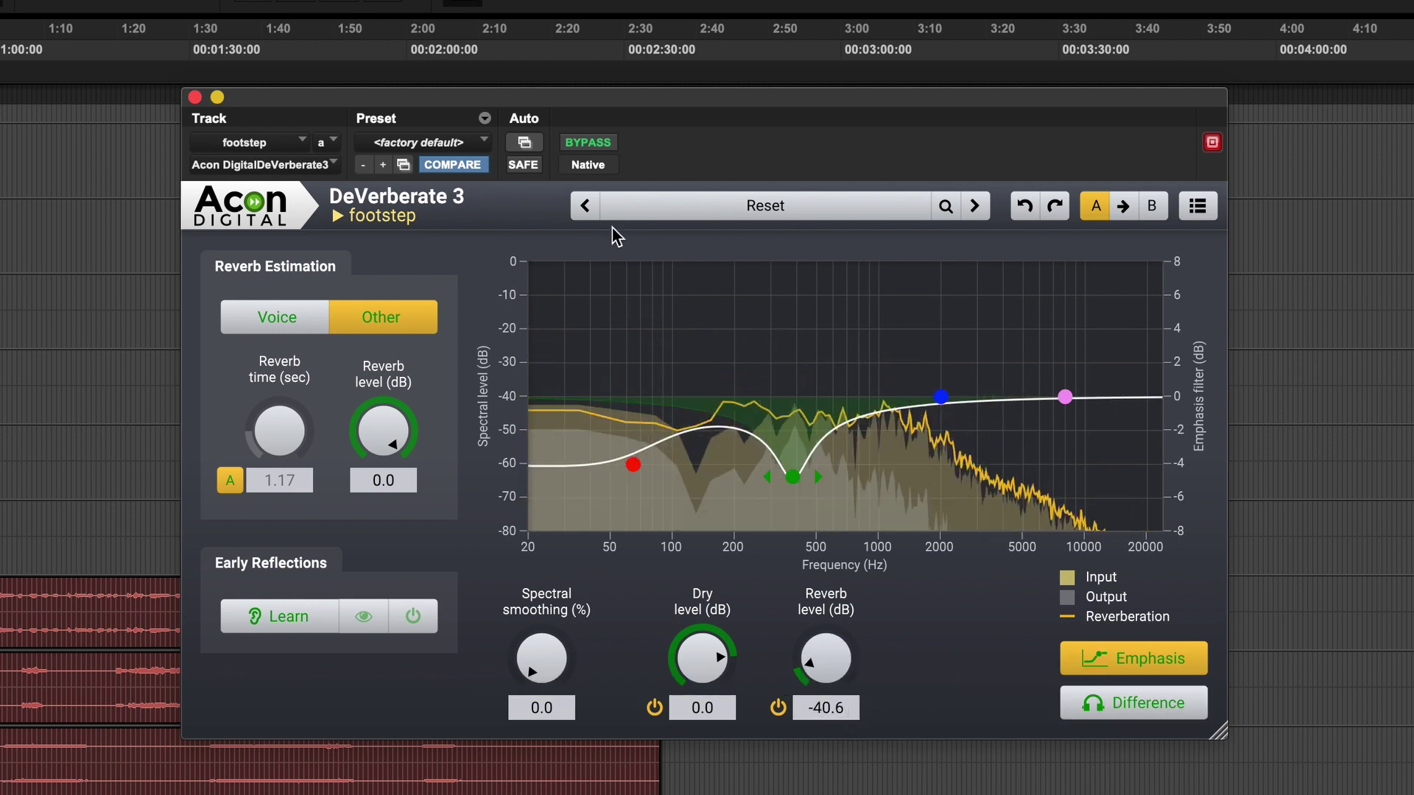
- Re-enable processing, set reverb level -48.0 dB, and peak the mid emphasis near 450 Hz
click(588, 144)
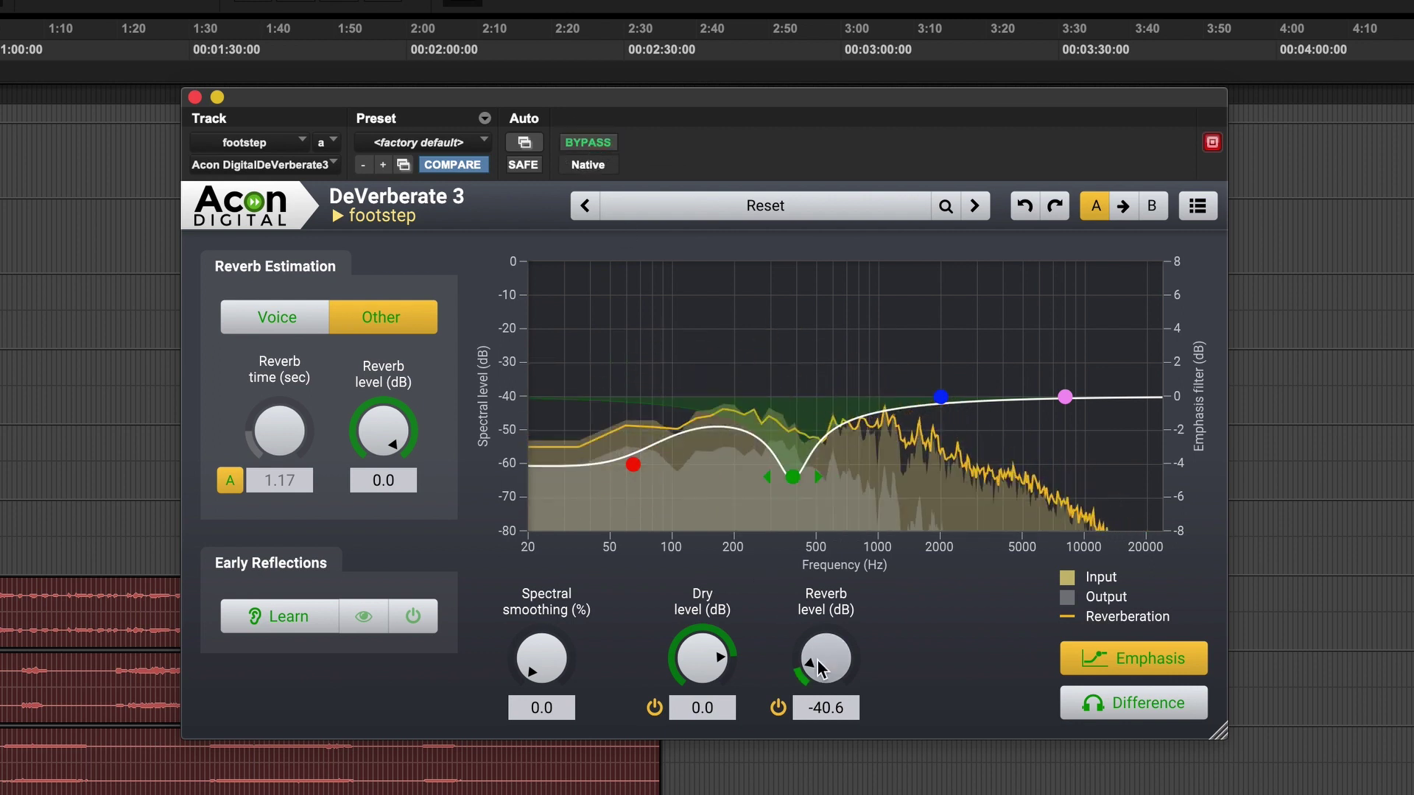
mouse_move(383, 442)
mouse_down()
mouse_move(377, 780)
mouse_move(383, 442)
mouse_up()
drag(793, 477, 810, 364)
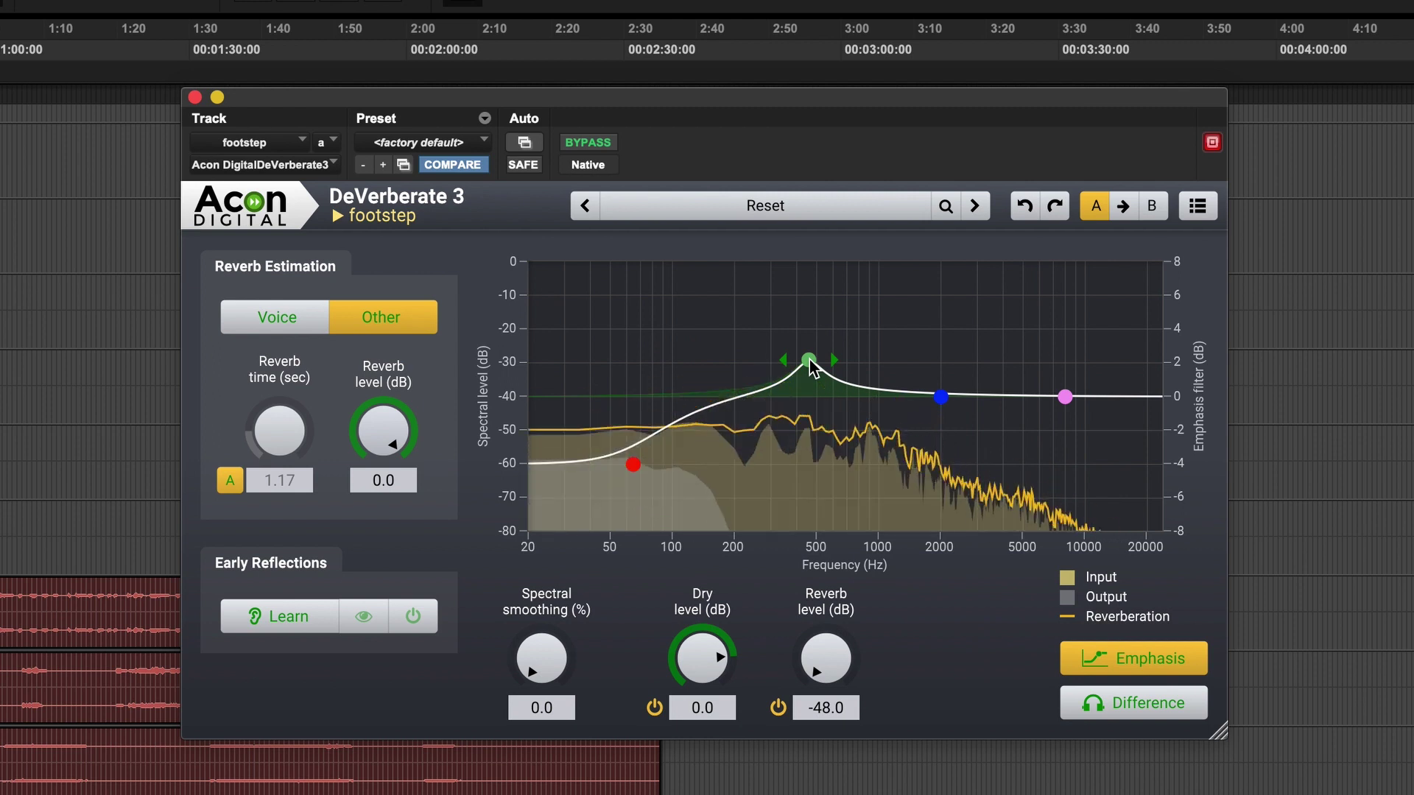
- Audition the removed reverb, stop playback, and open the uptempo melody reverb DeVerberate
click(1161, 706)
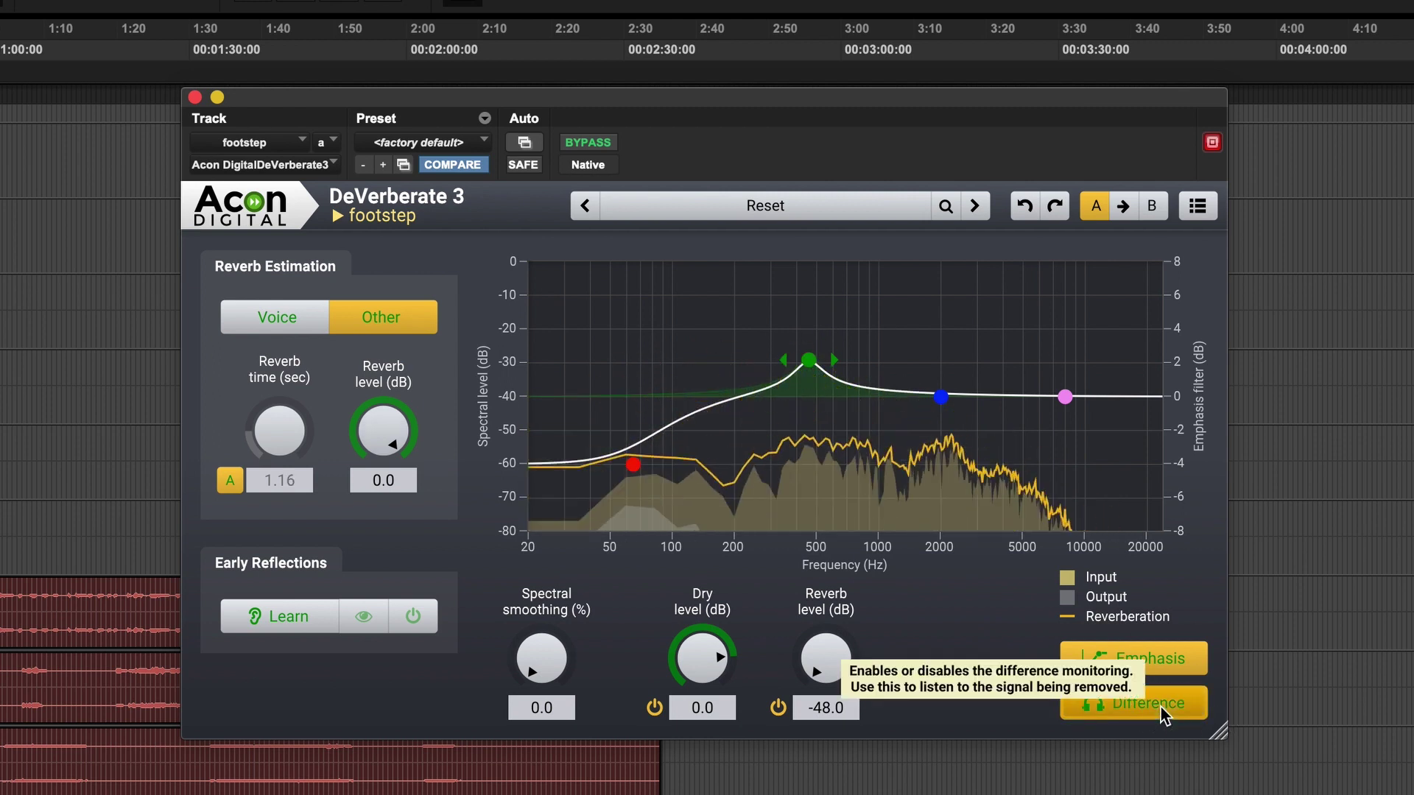
click(1161, 706)
key(space)
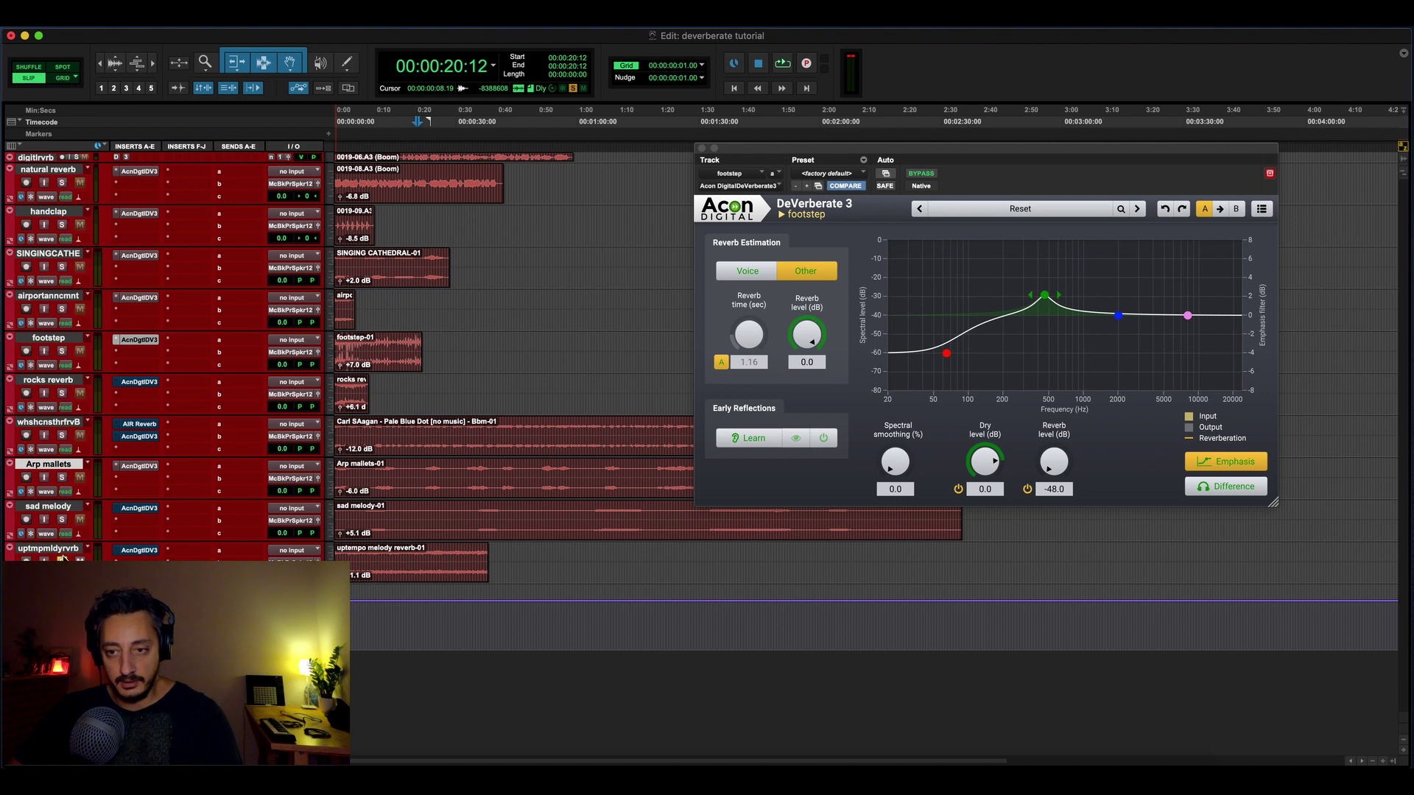
click(137, 551)
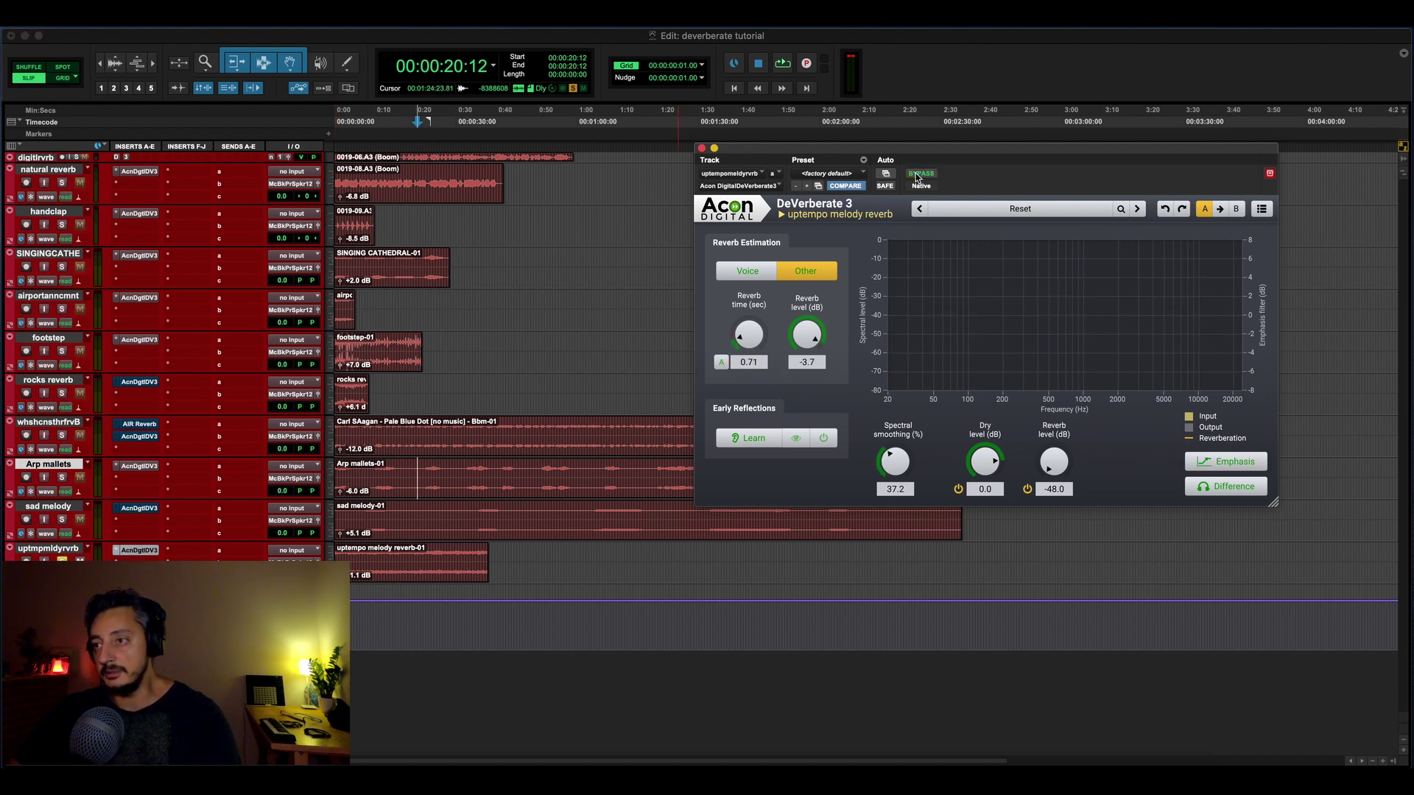
- Select the uptempo melody reverb-01 clip and play it
click(406, 579)
key(space)
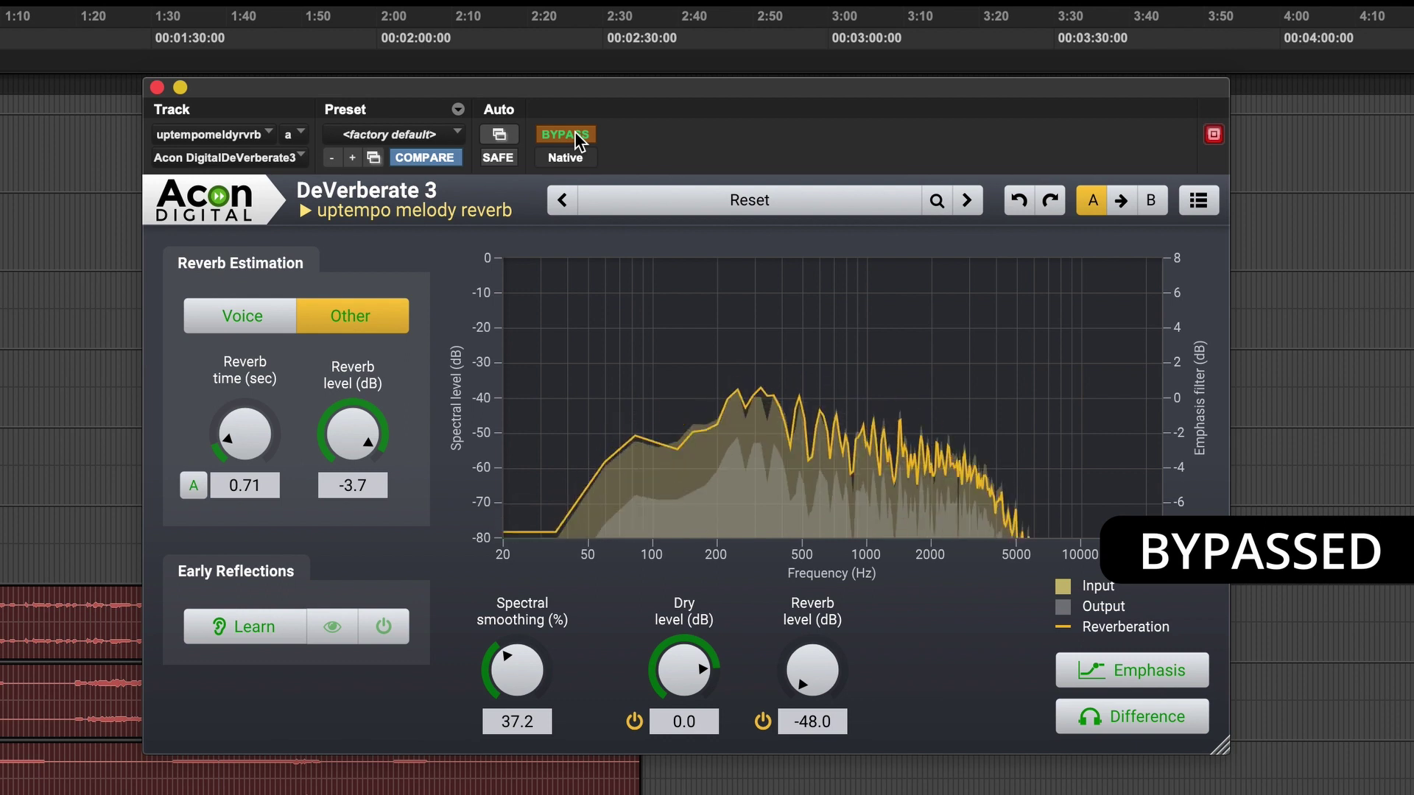
- Un-bypass, set estimated reverb -7.0 dB, auto reverb time, and reverb level -42.1 dB
double_click(817, 671)
click(565, 134)
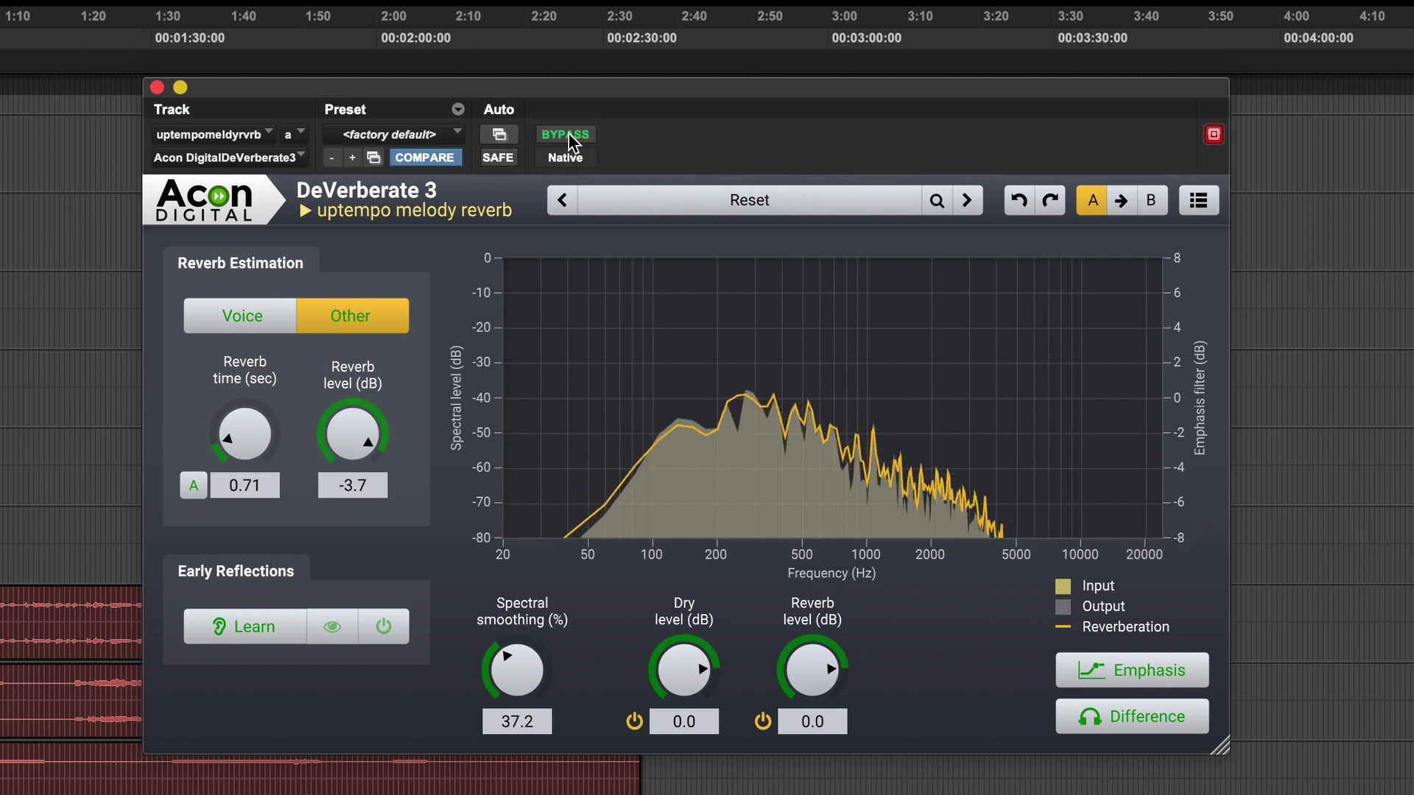
drag(355, 454, 357, 464)
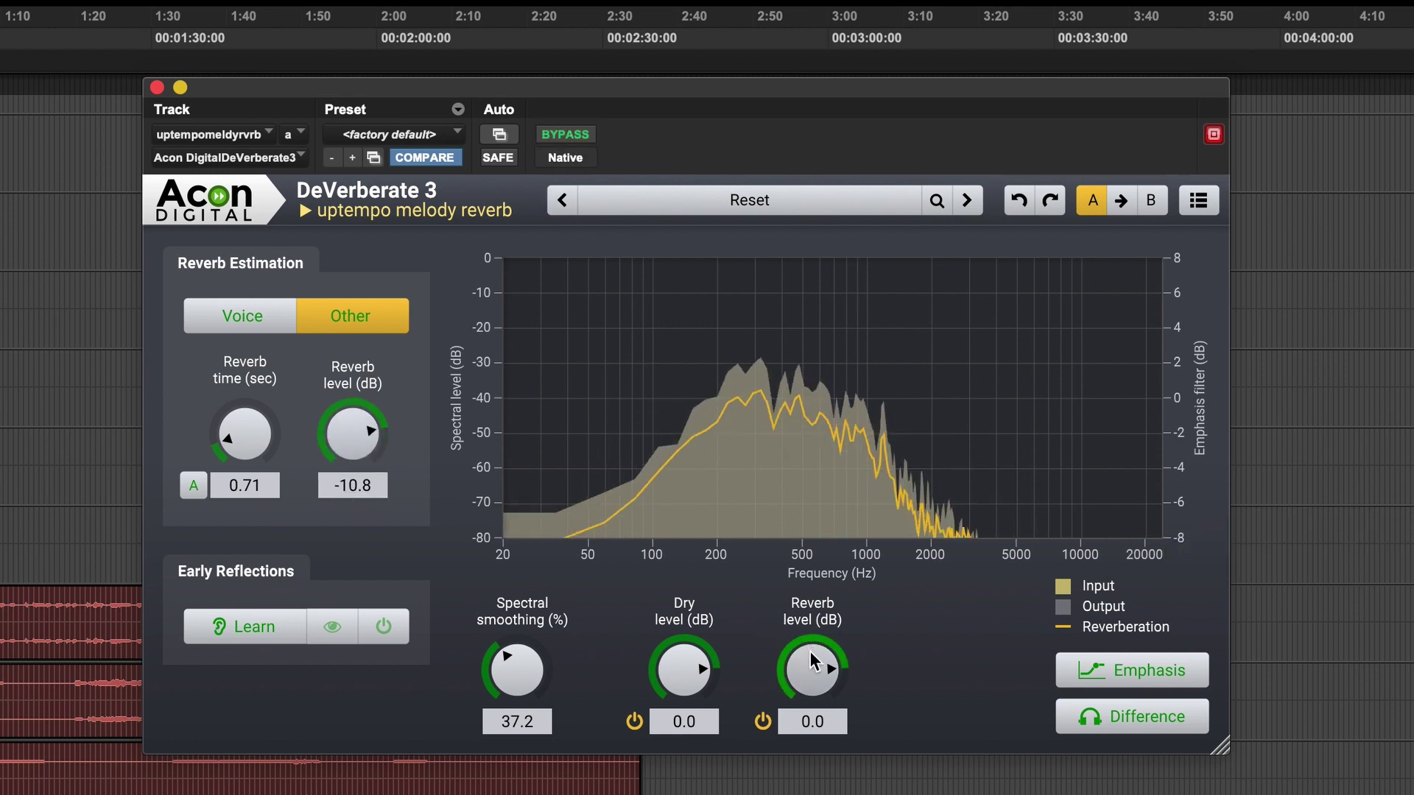
drag(811, 661, 812, 794)
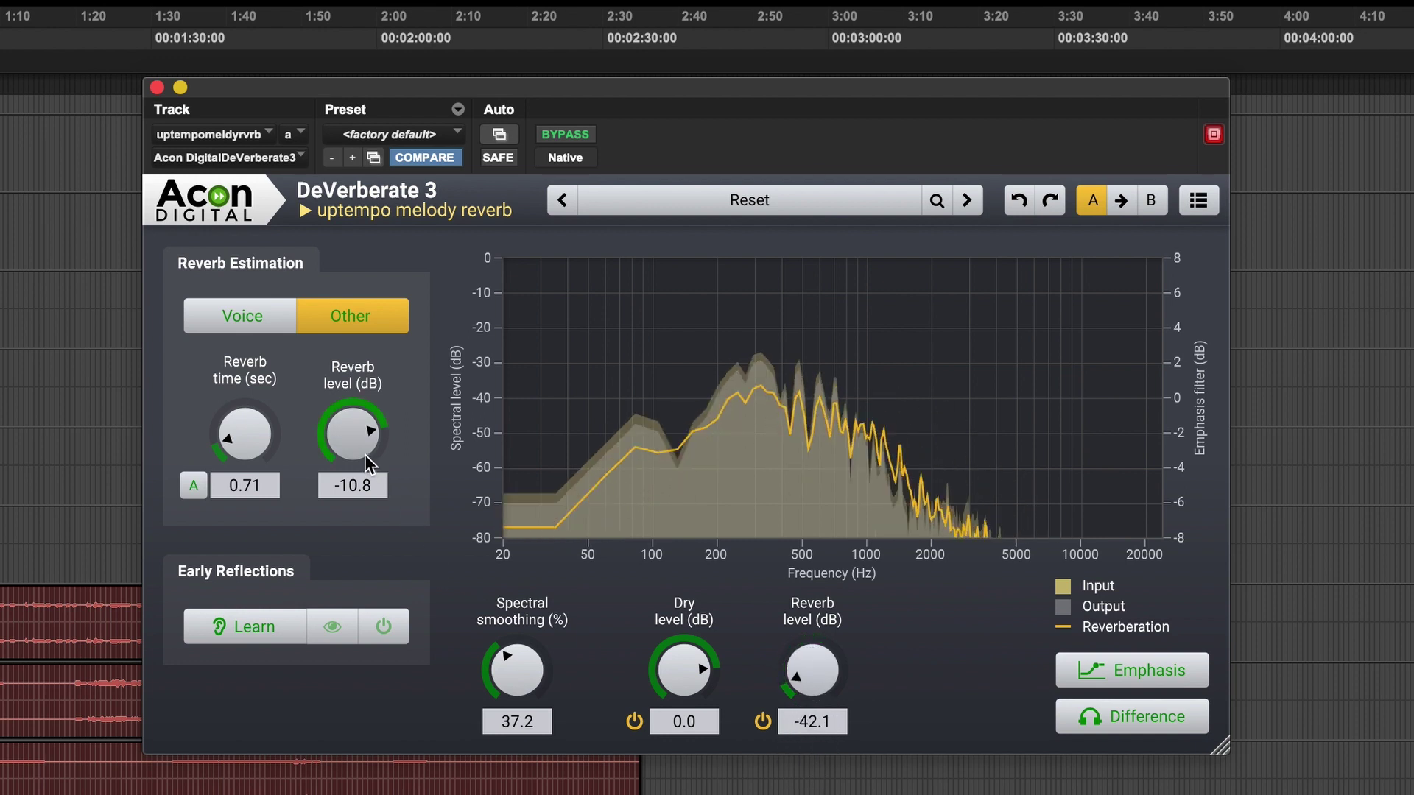
drag(366, 433, 366, 431)
click(193, 485)
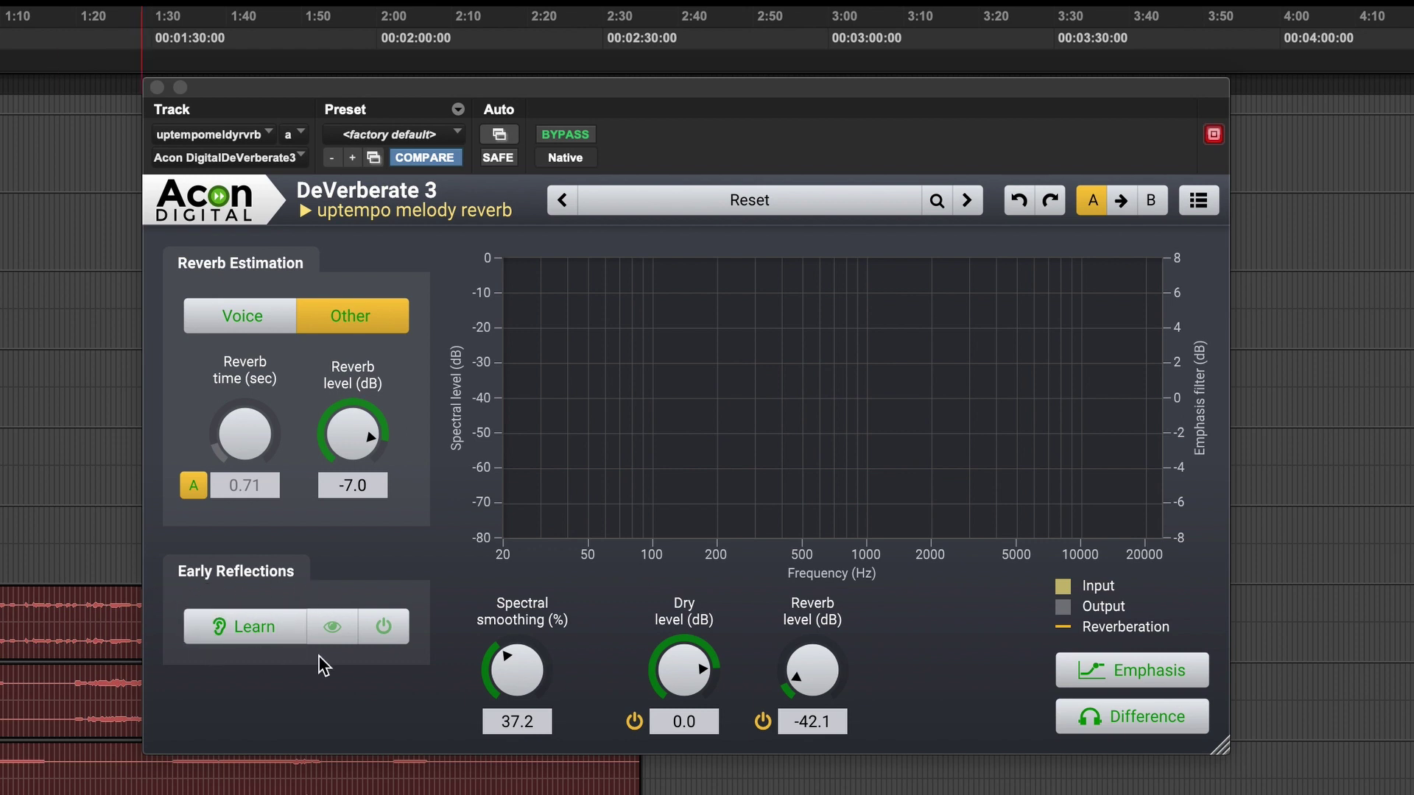
- Learn the melody's early reflections and show the early reflections filter on the graph
click(263, 637)
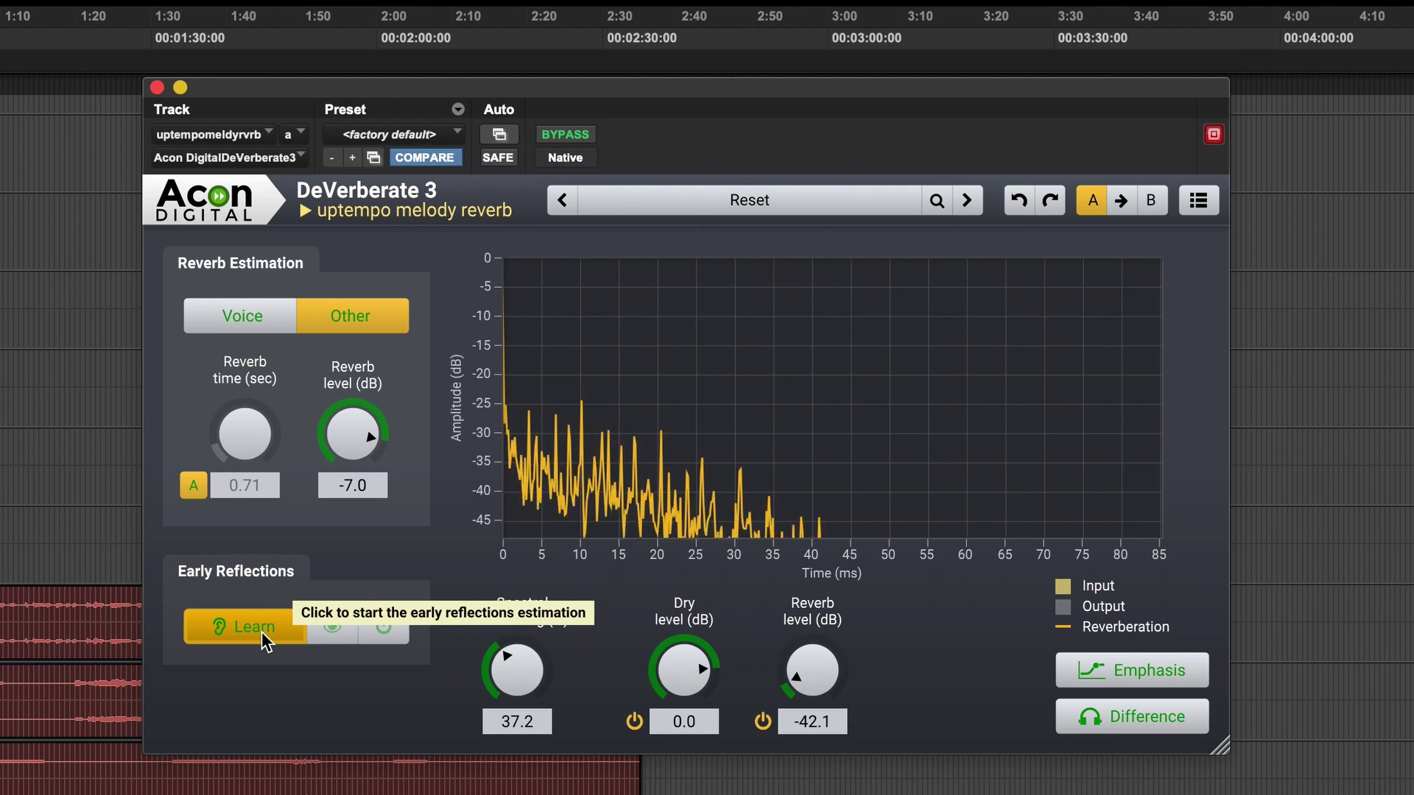
click(263, 638)
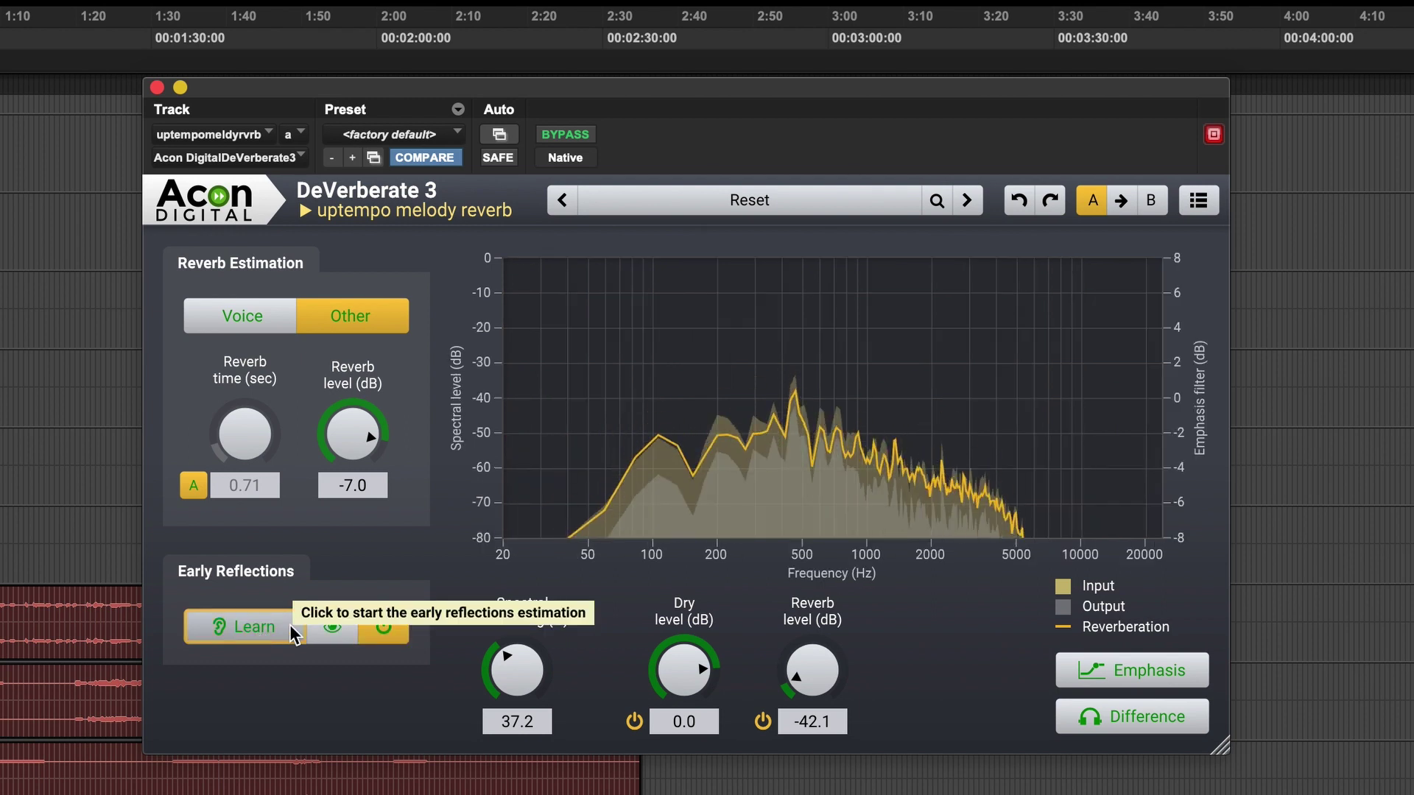
click(399, 631)
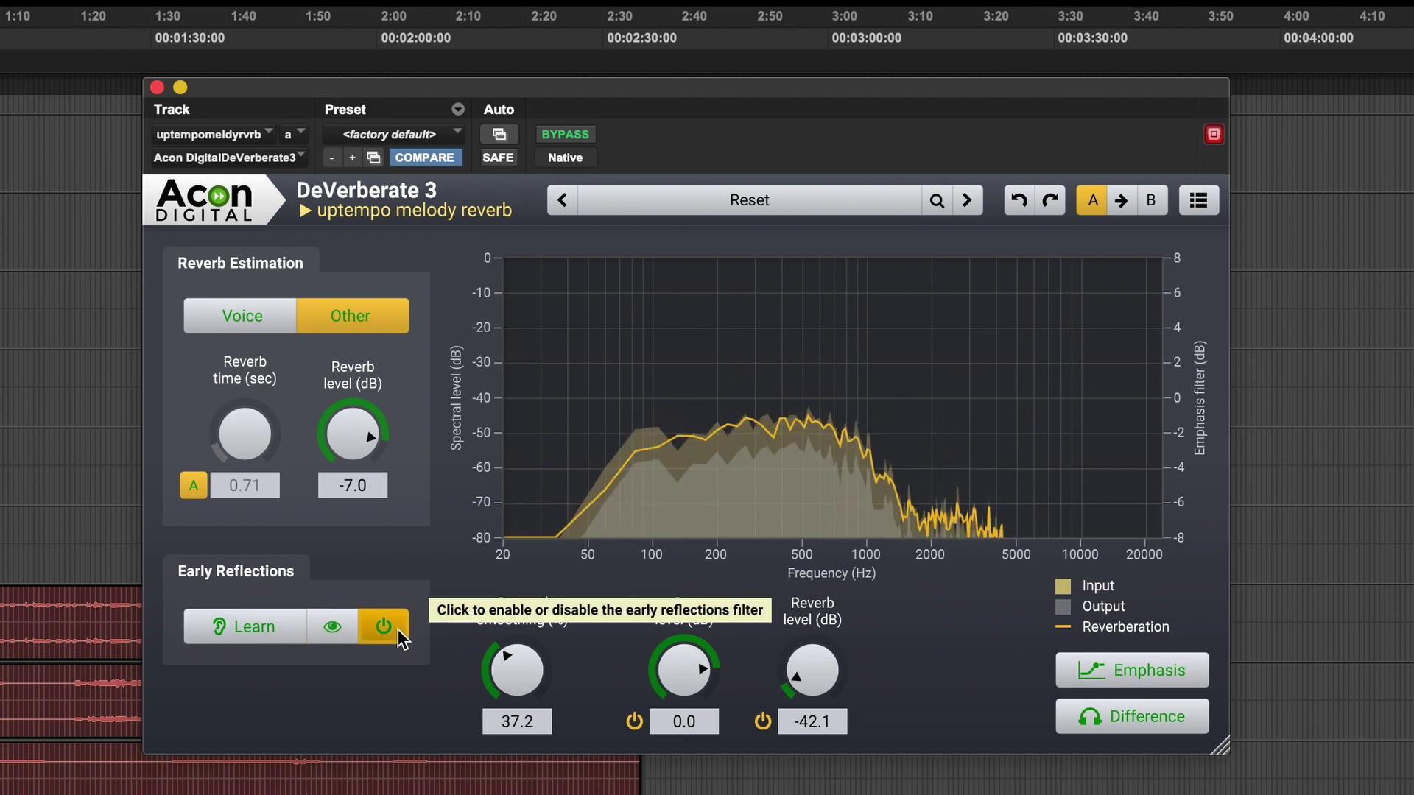
click(344, 631)
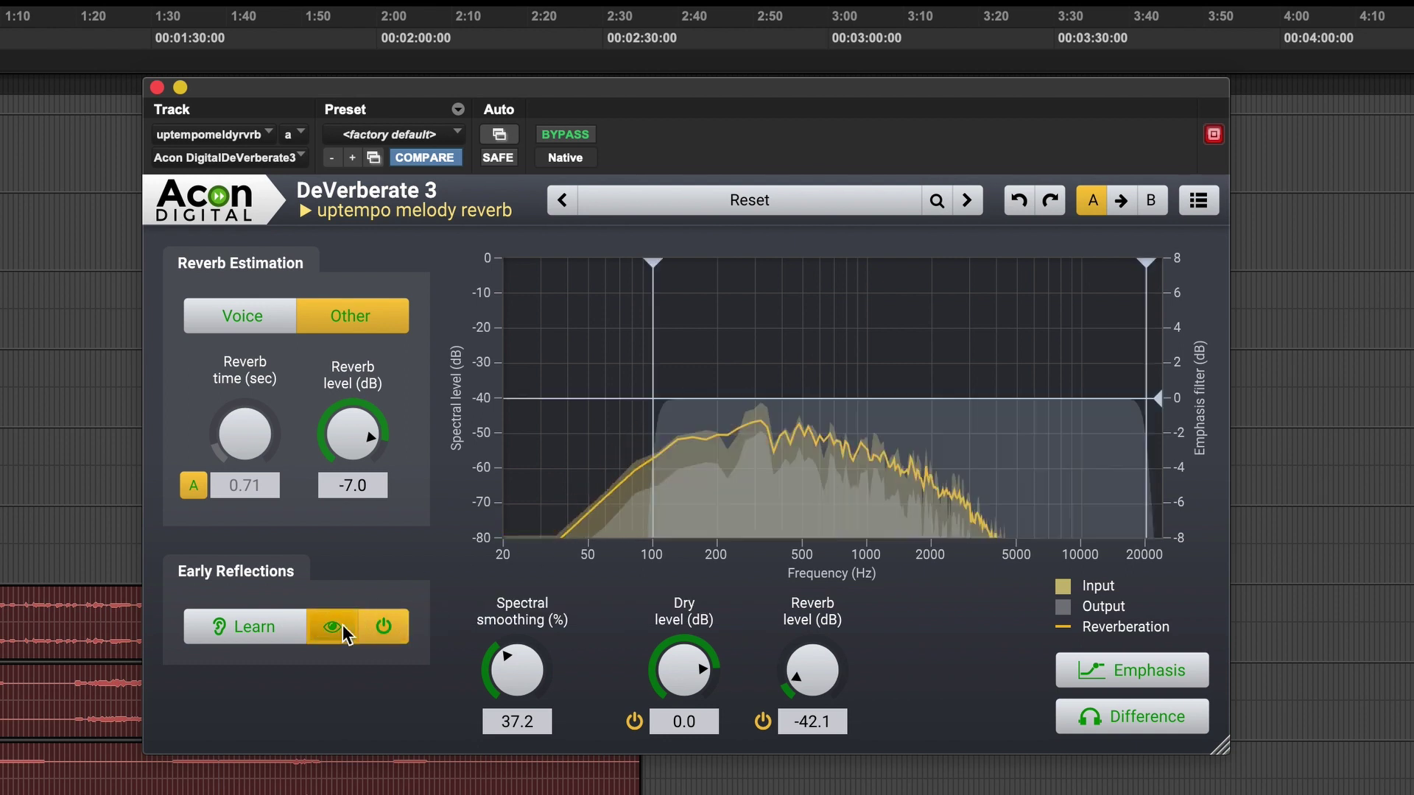
- Lower the reflections filter to about -4 dB, smoothing to 56.3%, estimated level -3.2 dB
drag(1157, 411, 1154, 484)
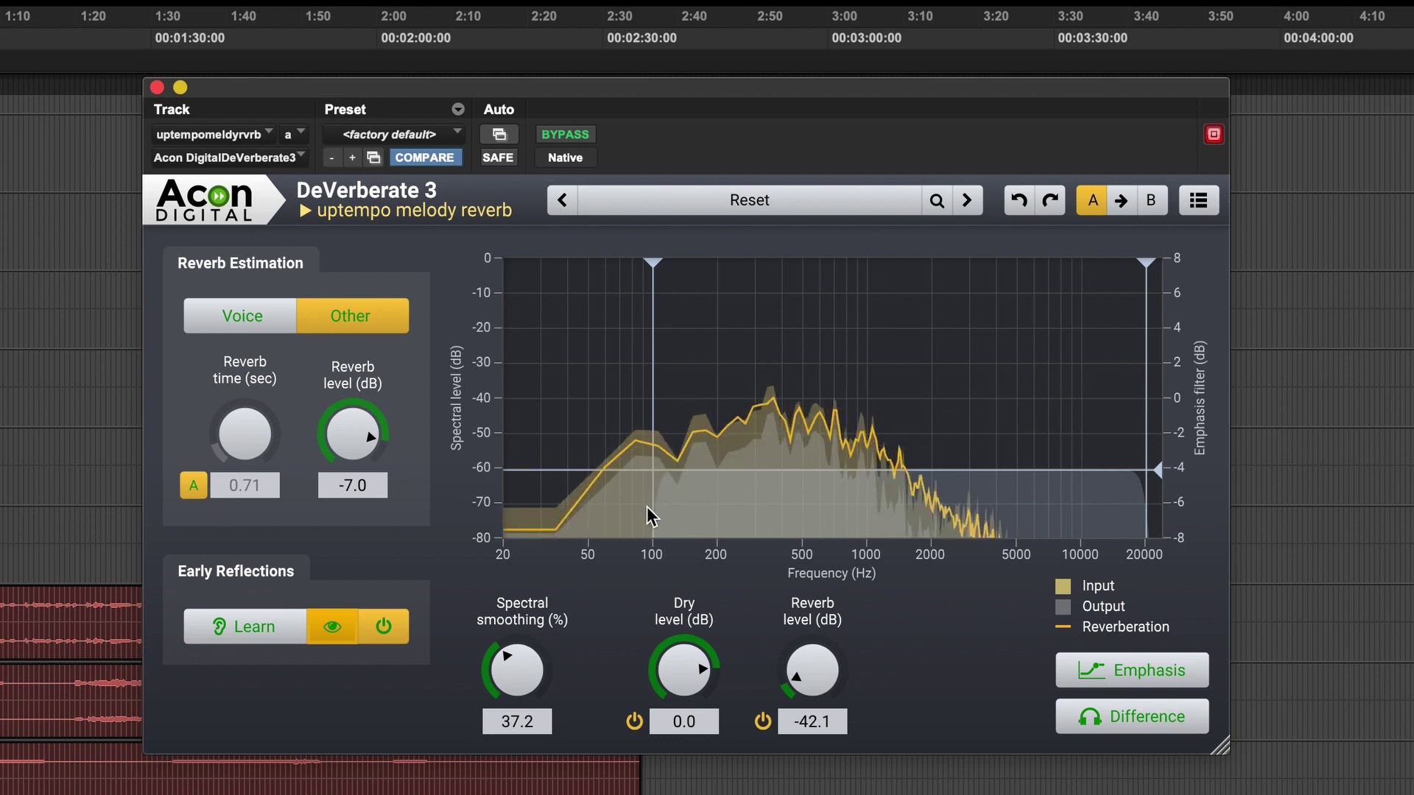
drag(540, 683, 545, 622)
drag(369, 425, 372, 401)
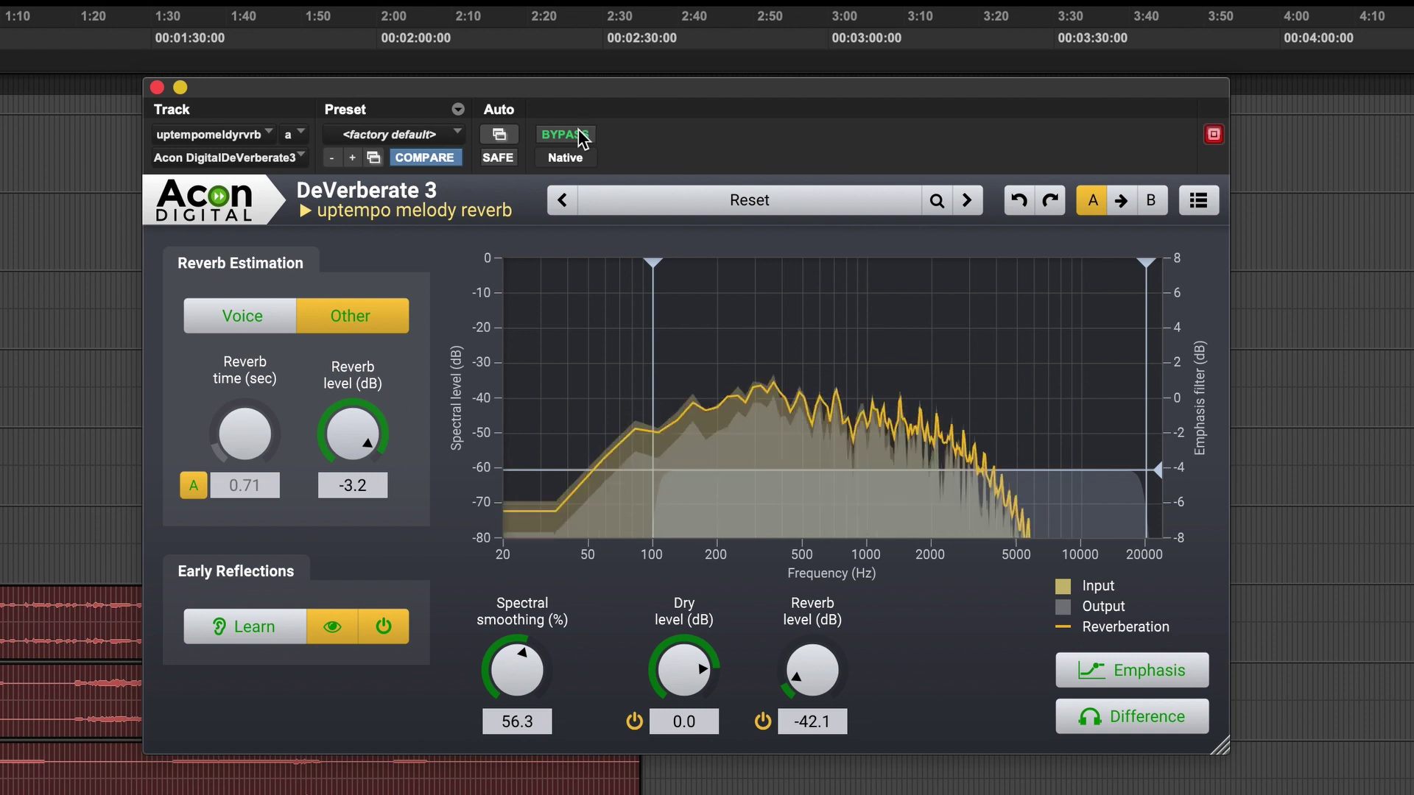
- Compare Difference and bypass, then set reverb level 12.0 dB and dry level -48.0 dB
click(1171, 733)
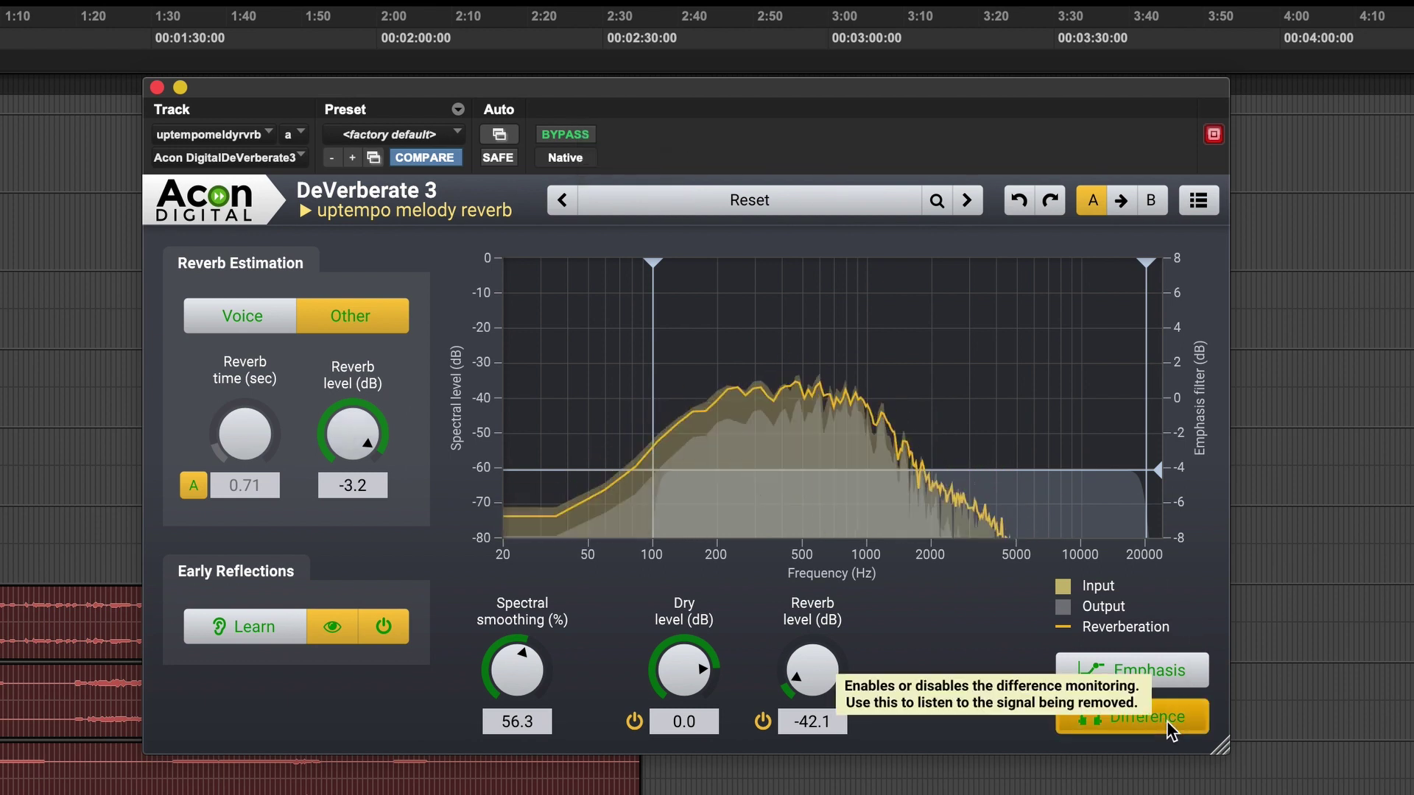
click(1166, 722)
click(566, 135)
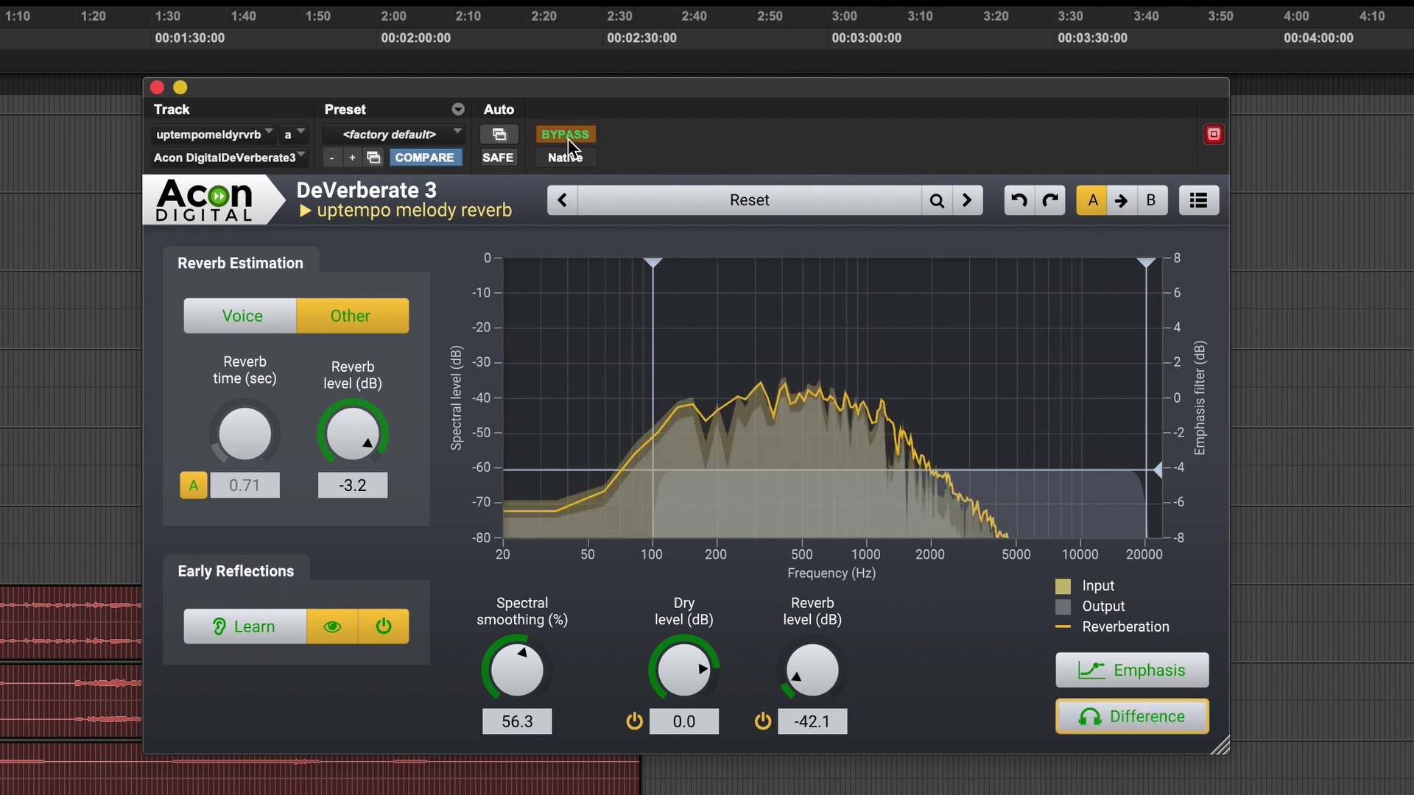
click(565, 134)
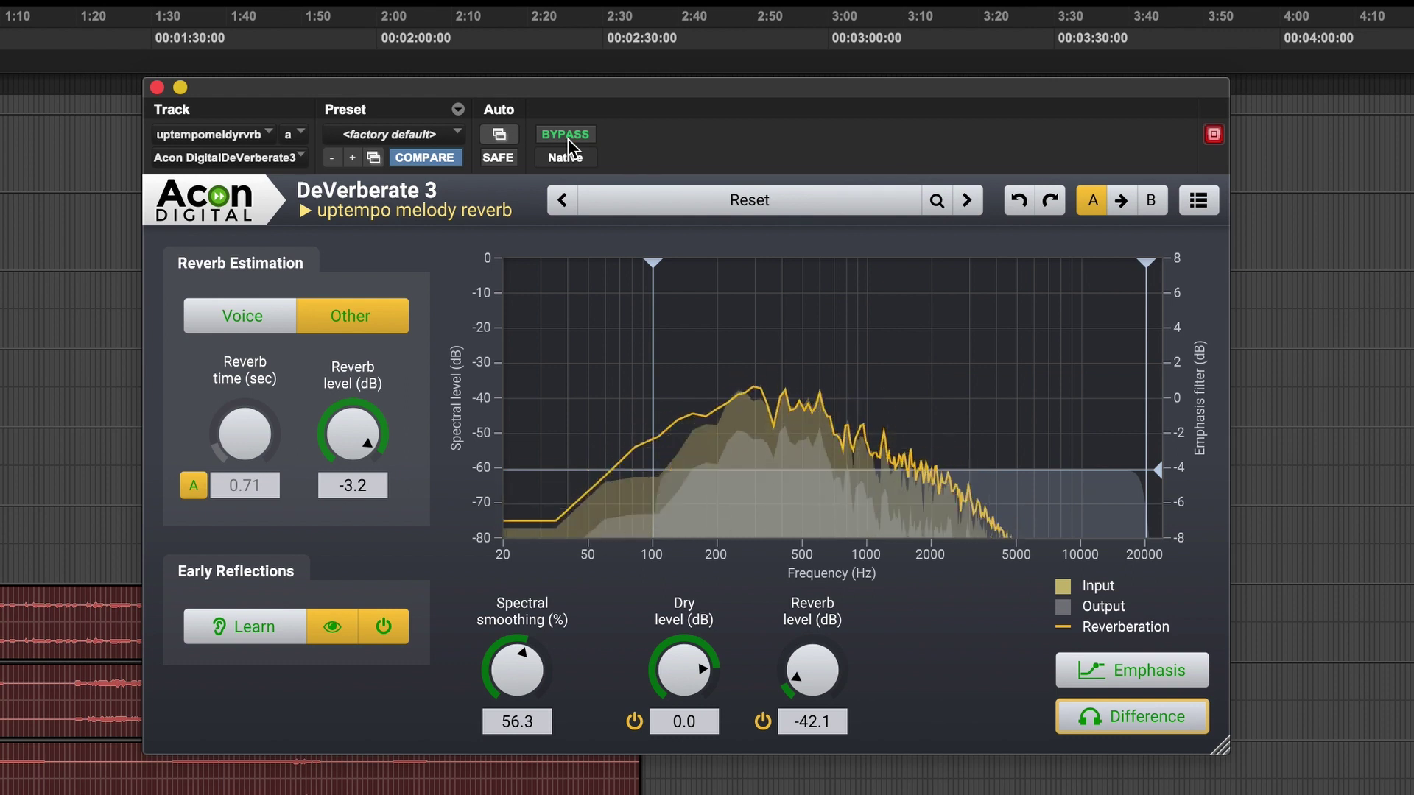
drag(810, 663, 810, 621)
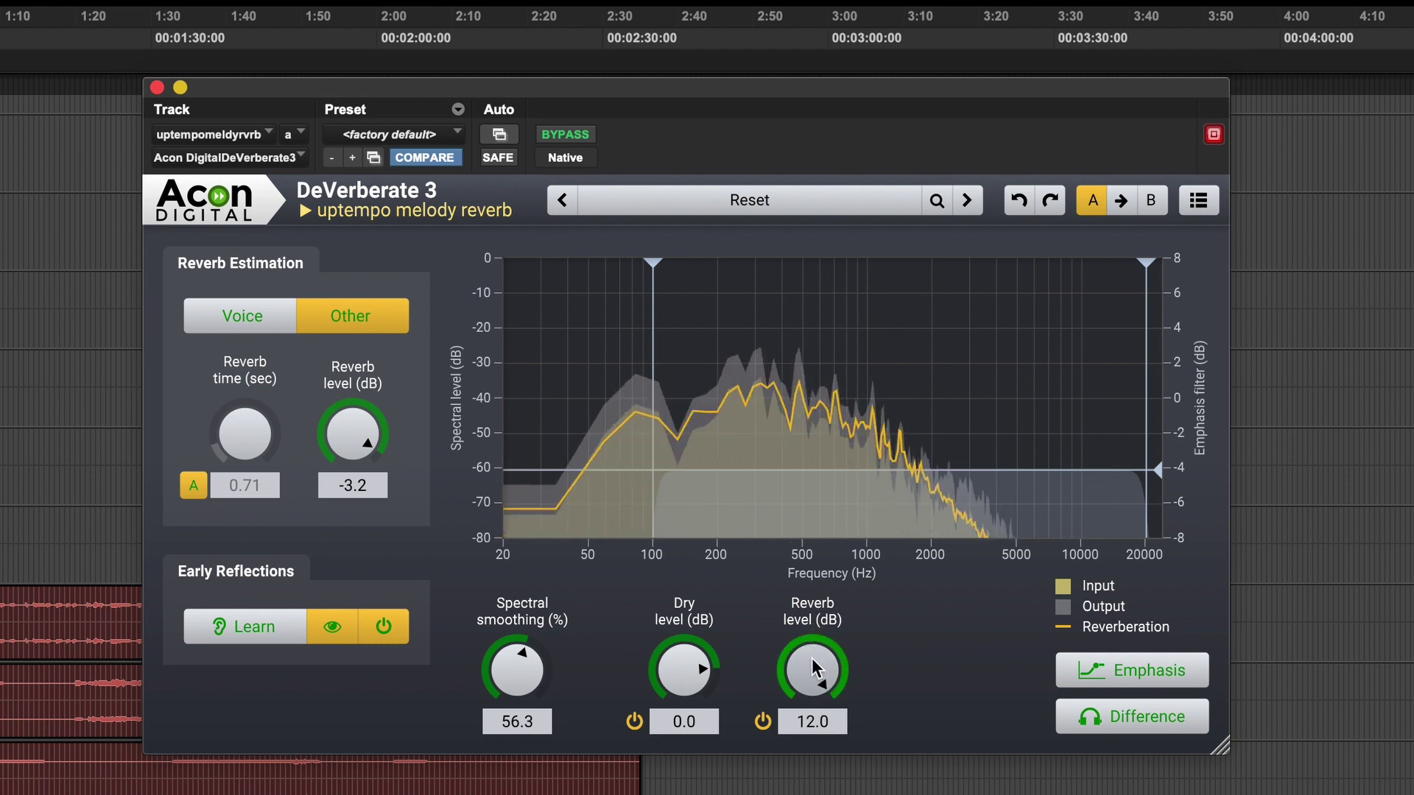
drag(725, 670, 700, 766)
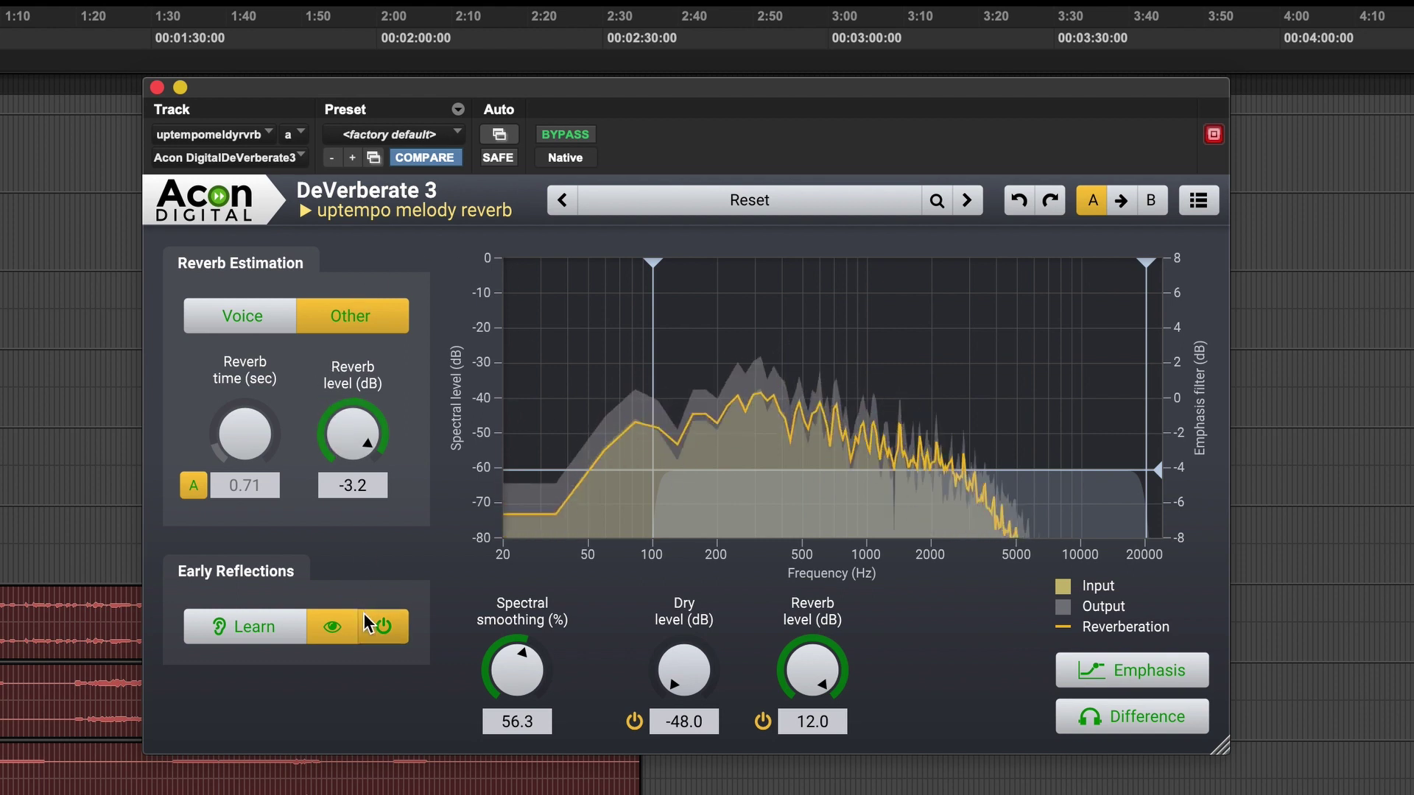
- Hide early reflections; add a -8 dB emphasis notch at 579 Hz and +5.2 dB low shelf
click(335, 624)
key(space)
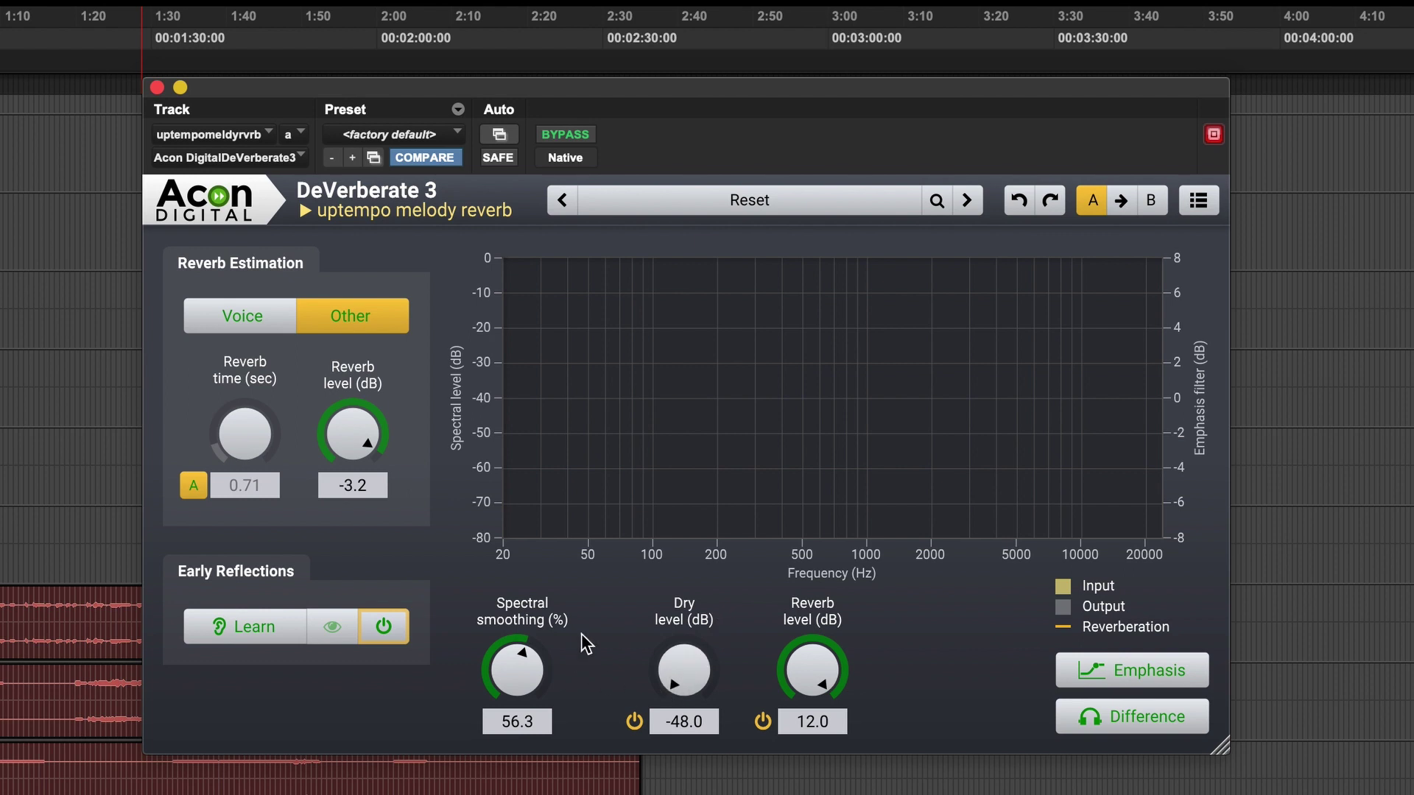
key(space)
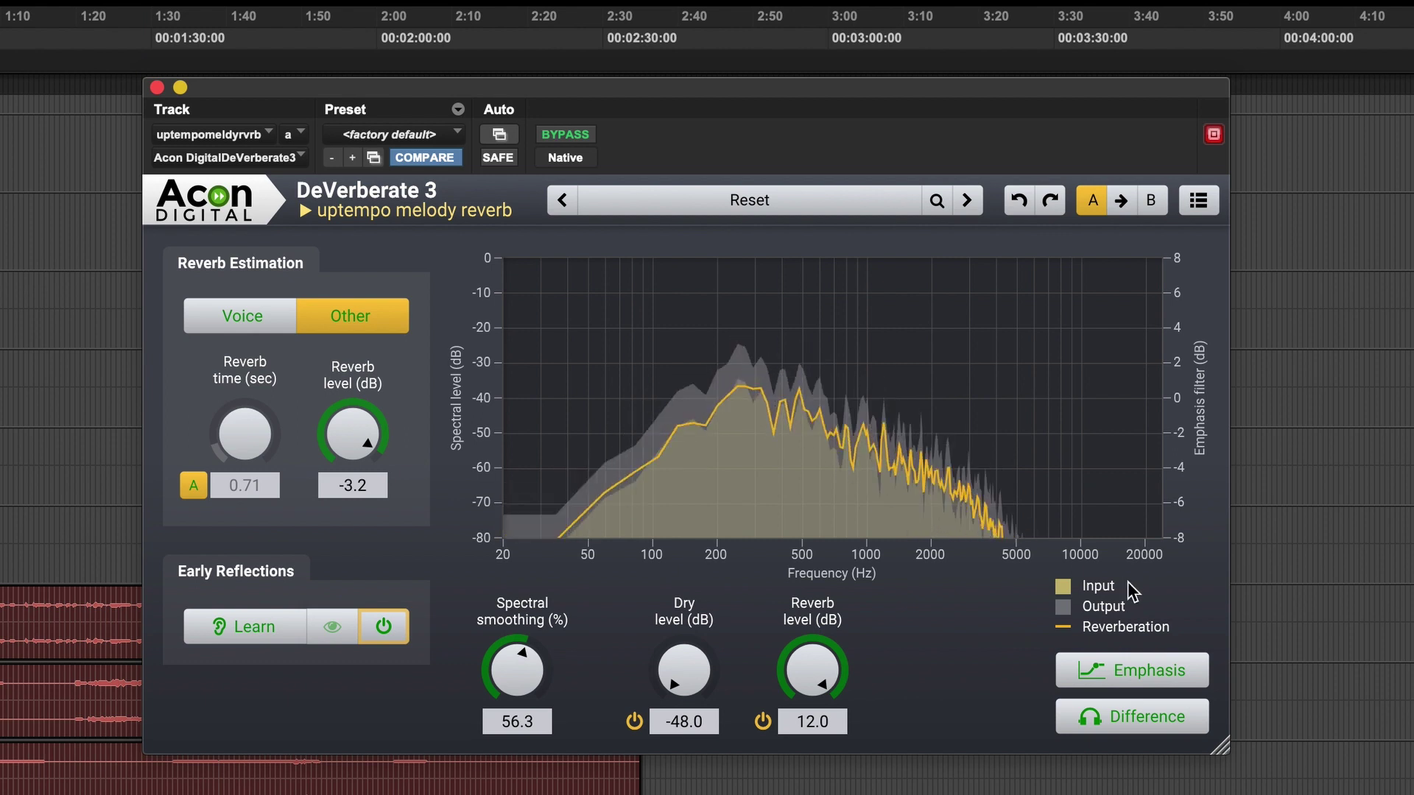
click(1146, 662)
drag(813, 410, 816, 591)
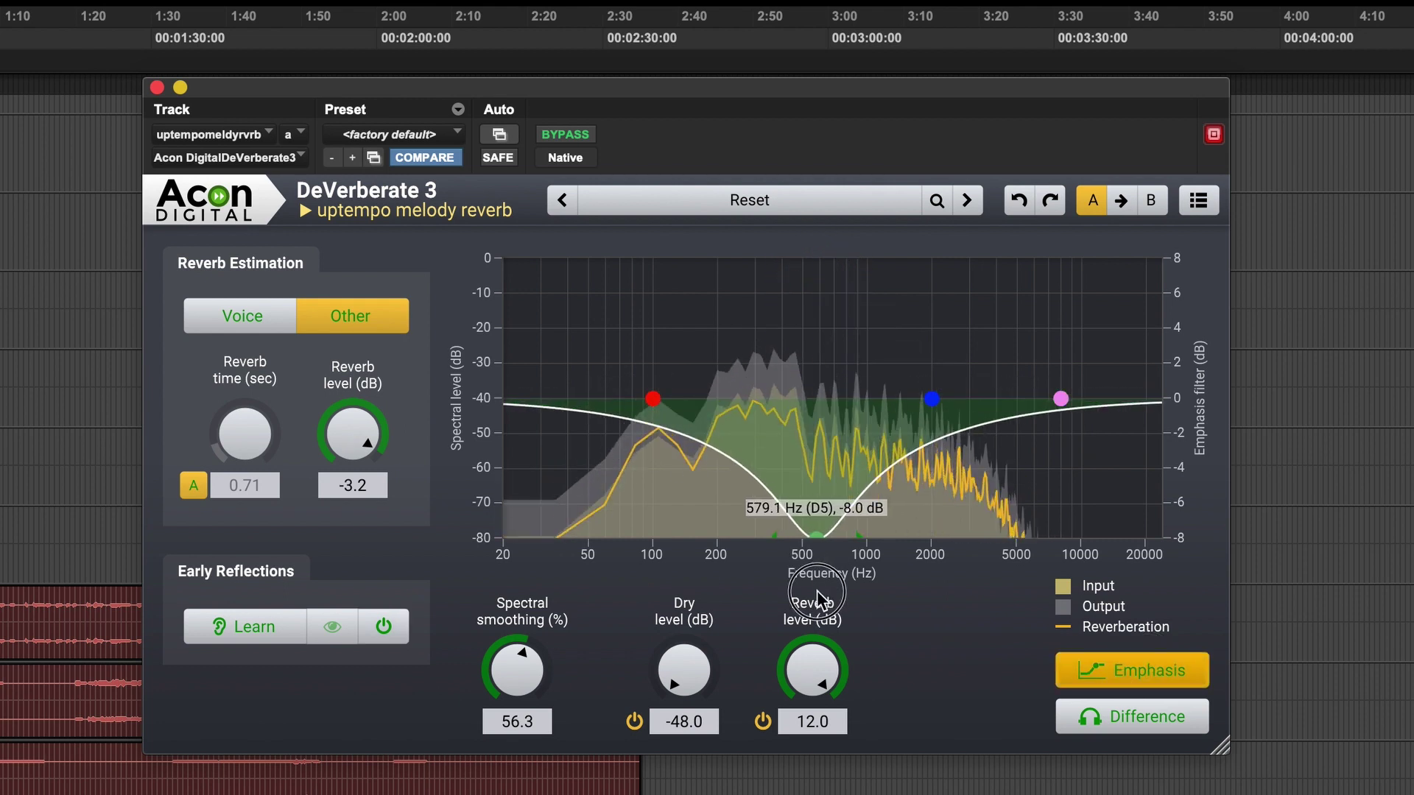
drag(666, 396, 718, 284)
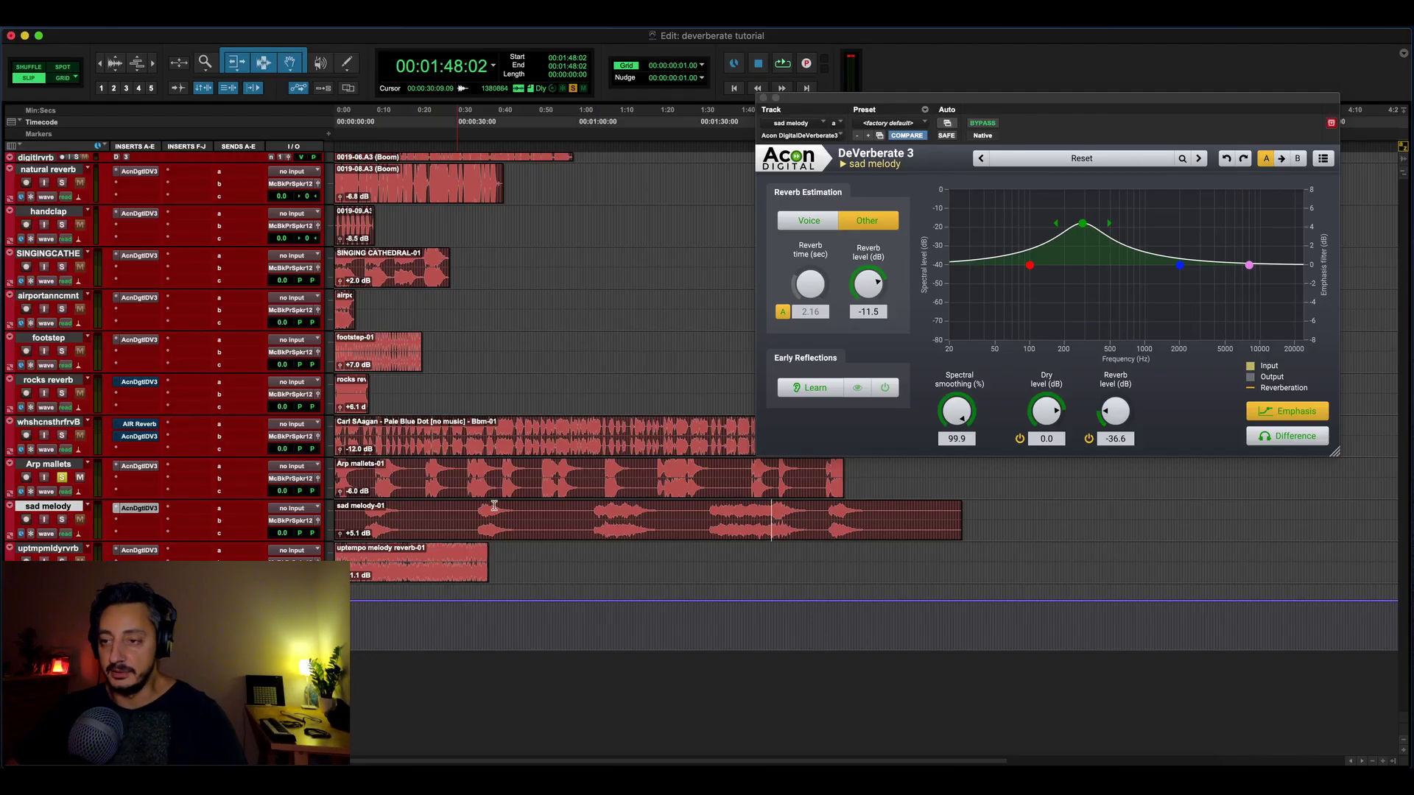
- Close the sad melody plugin and open the DeVerberate 3 window on the Arp mallets track
click(514, 491)
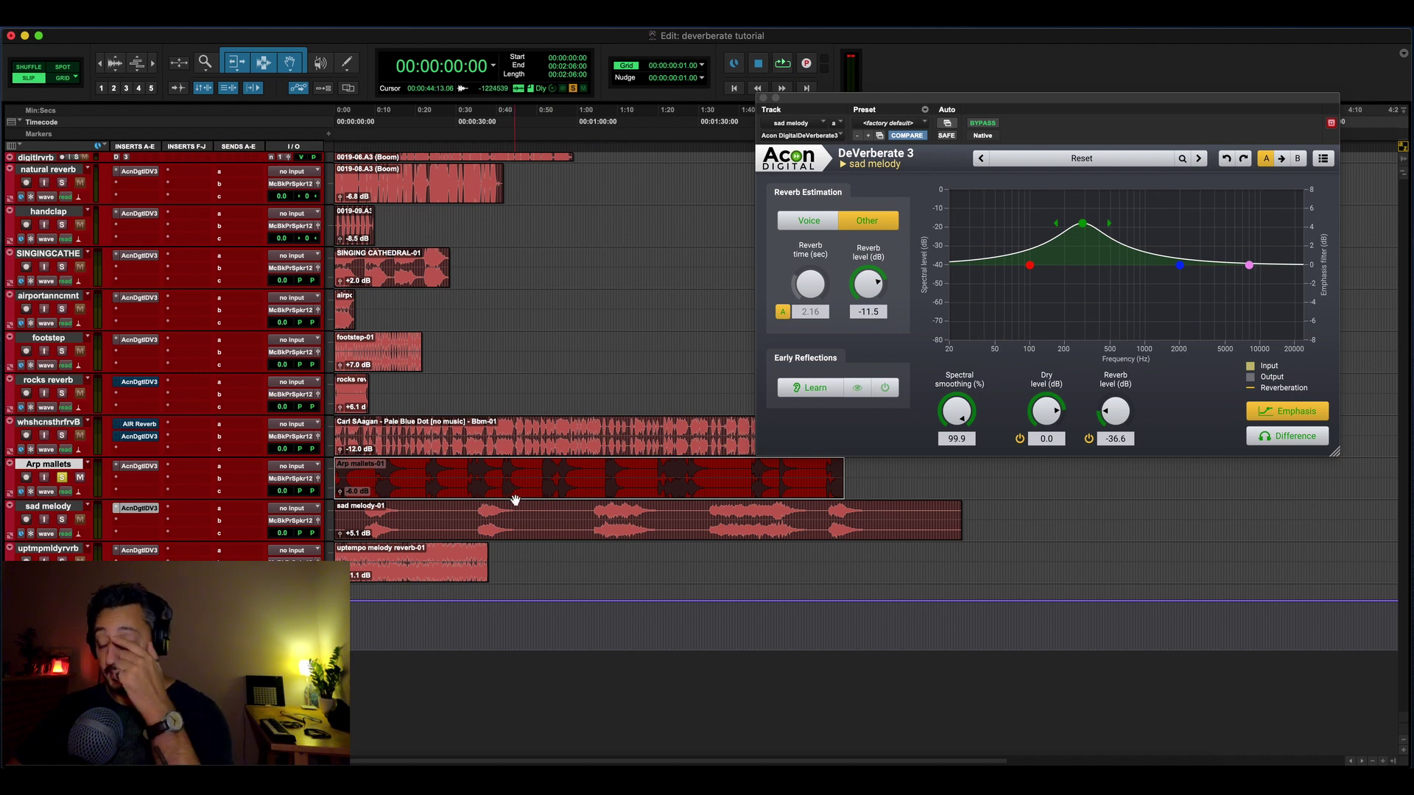
click(656, 470)
key(super+w)
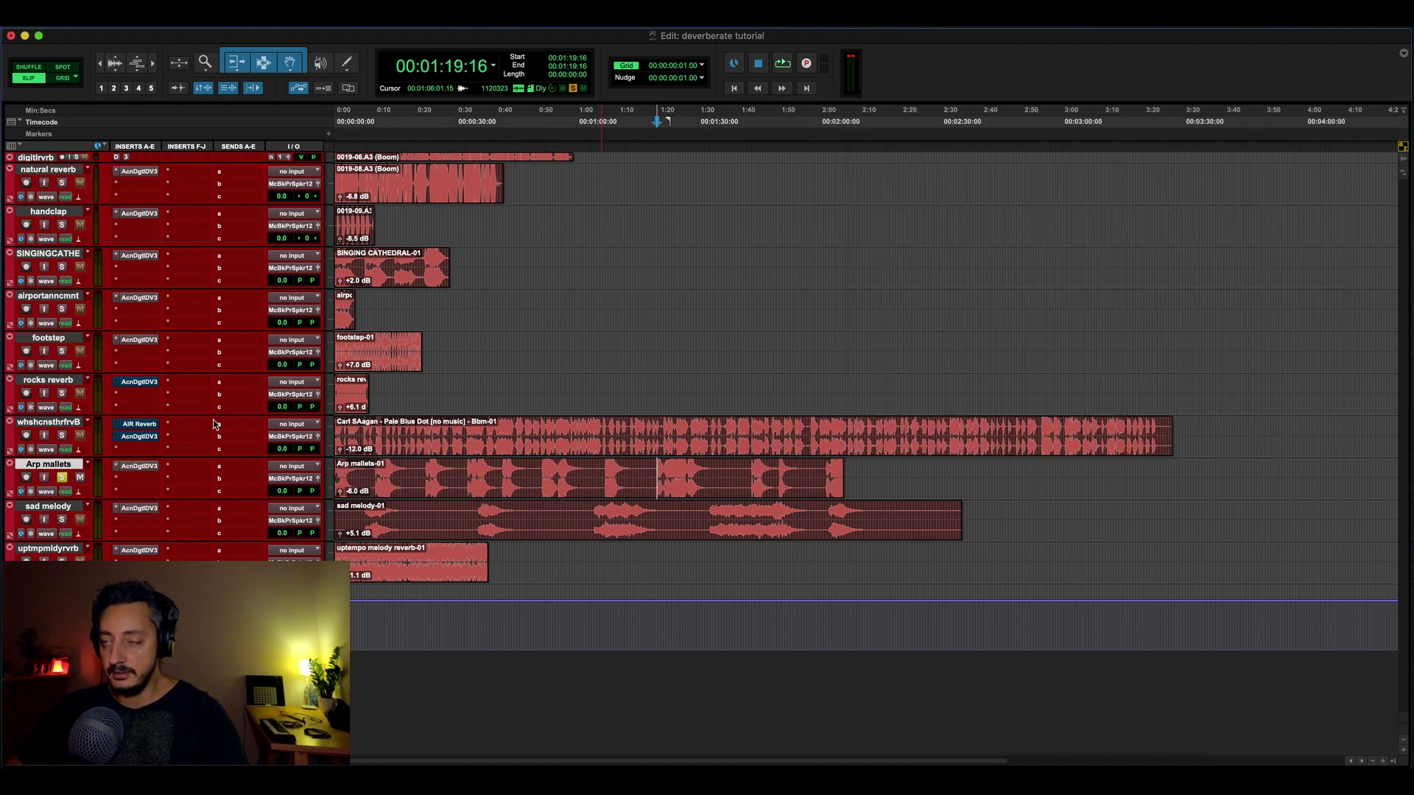
click(146, 468)
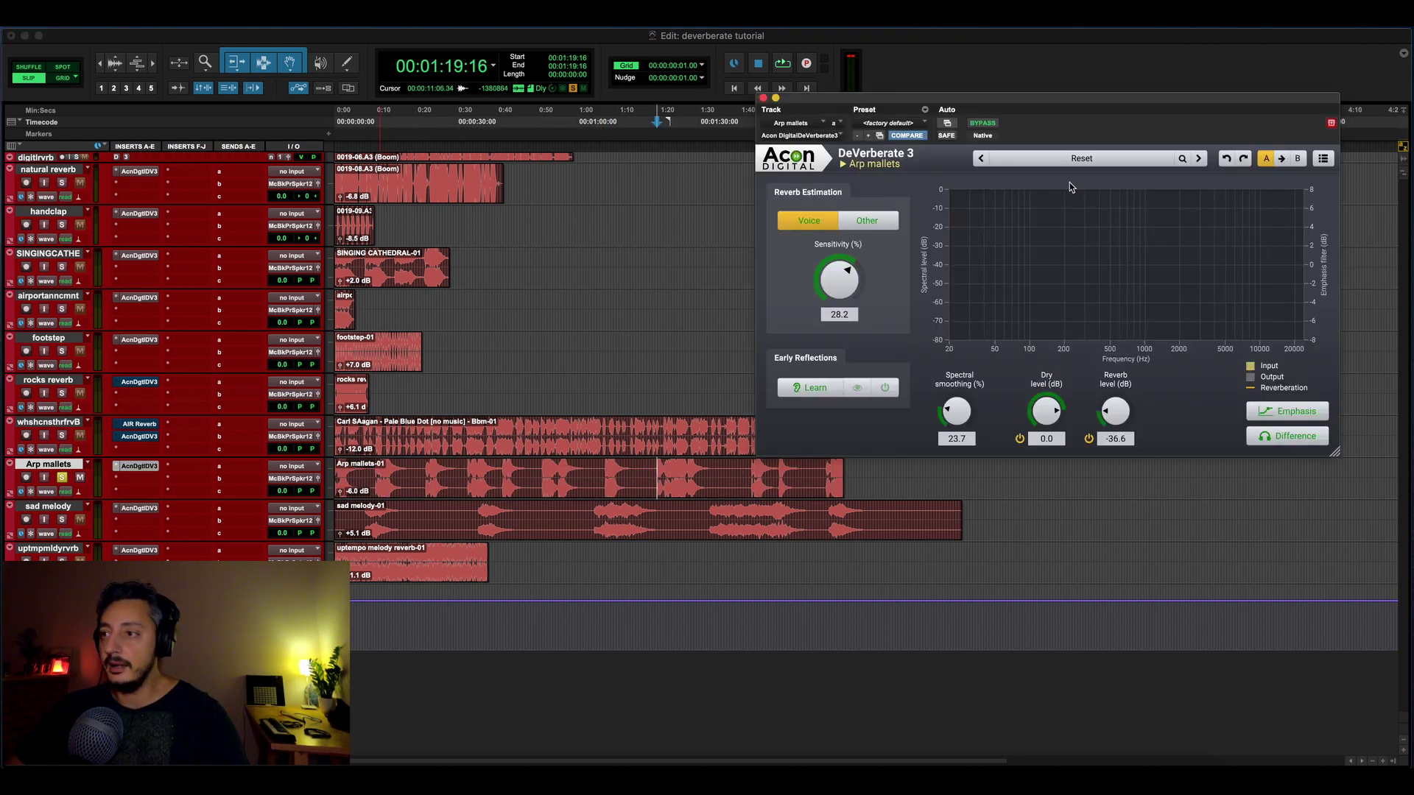
- Play back with DeVerberate 3 bypassed to hear the unprocessed Arp mallets
key(space)
click(981, 125)
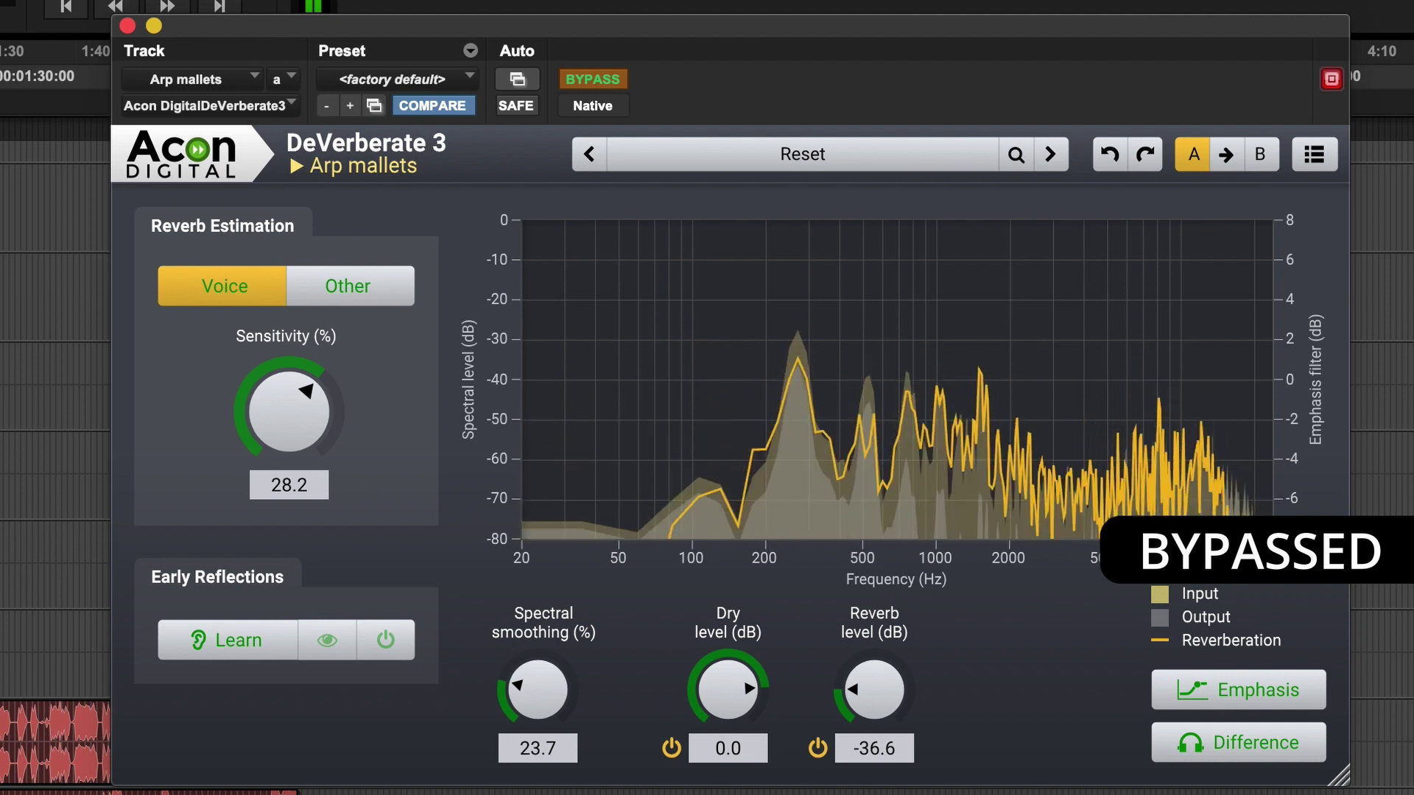
key(space)
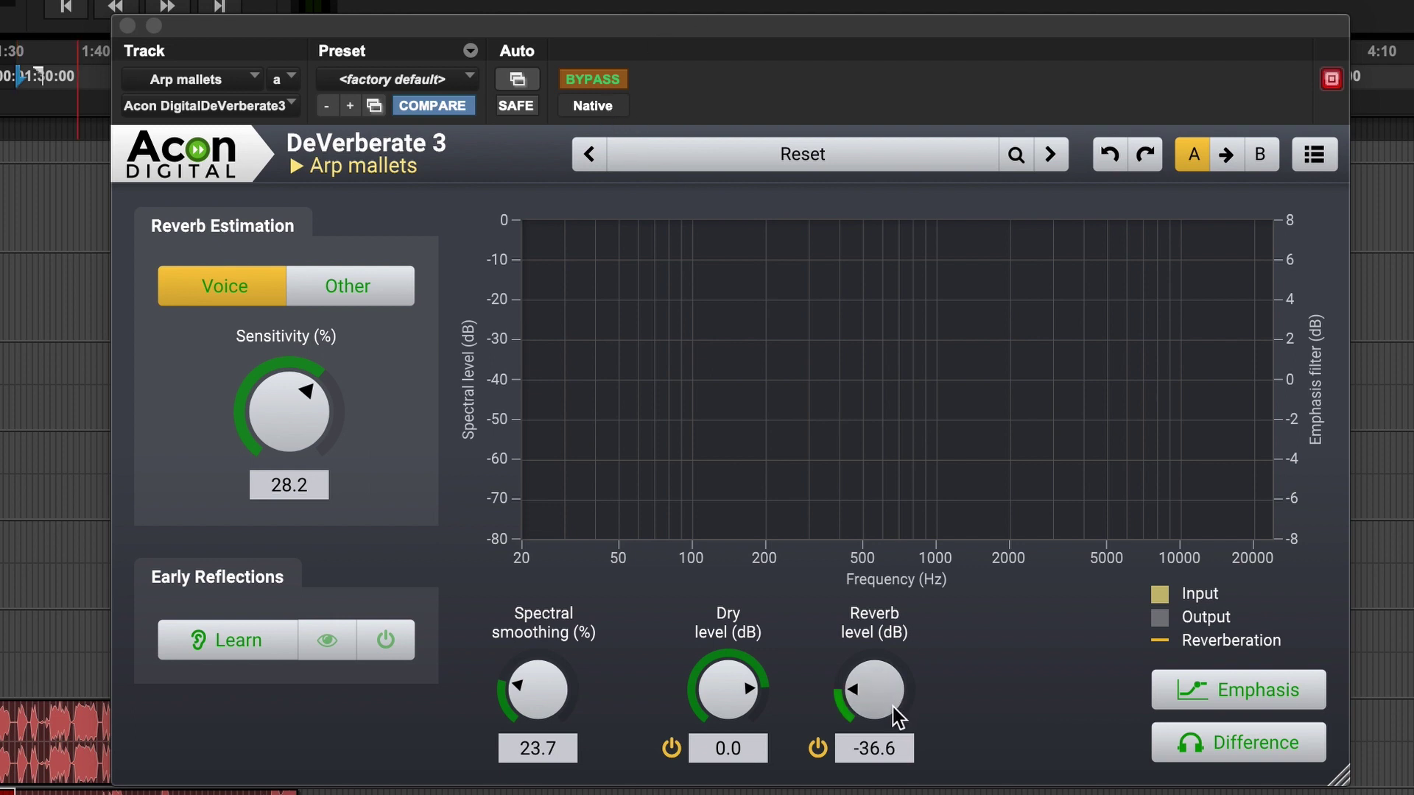
- Switch reverb estimation to Other with automatic reverb time, and lower the output reverb during playback
click(335, 293)
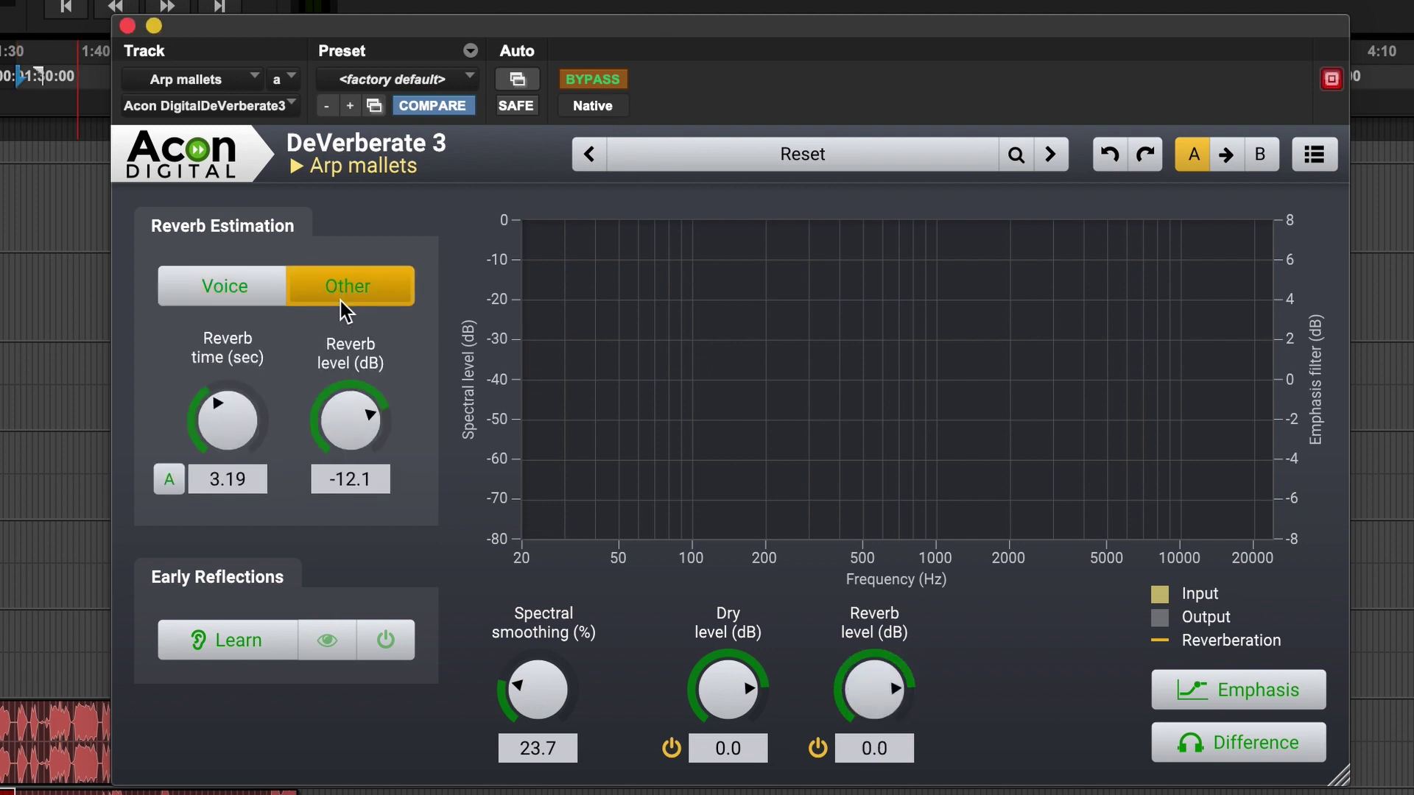
drag(230, 419, 239, 436)
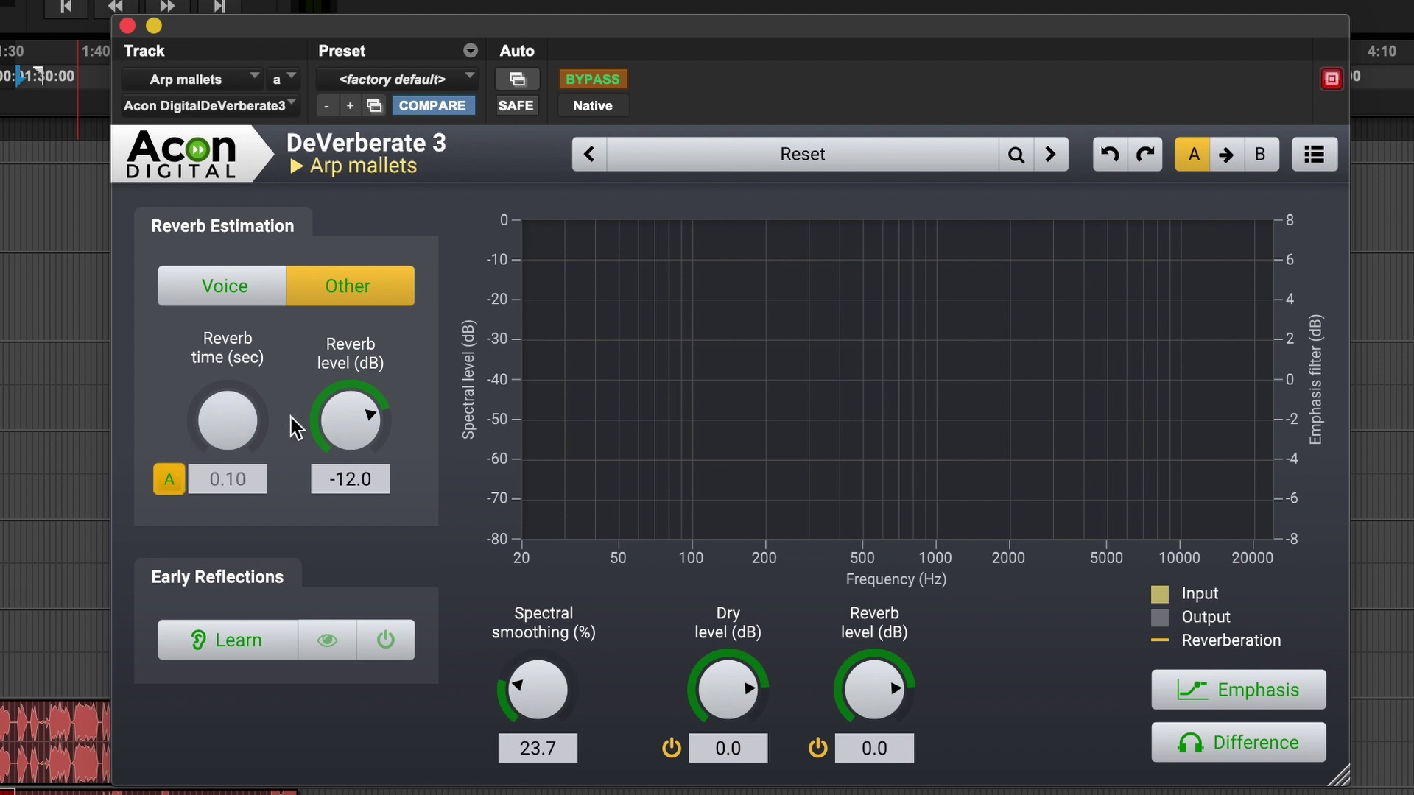
key(space)
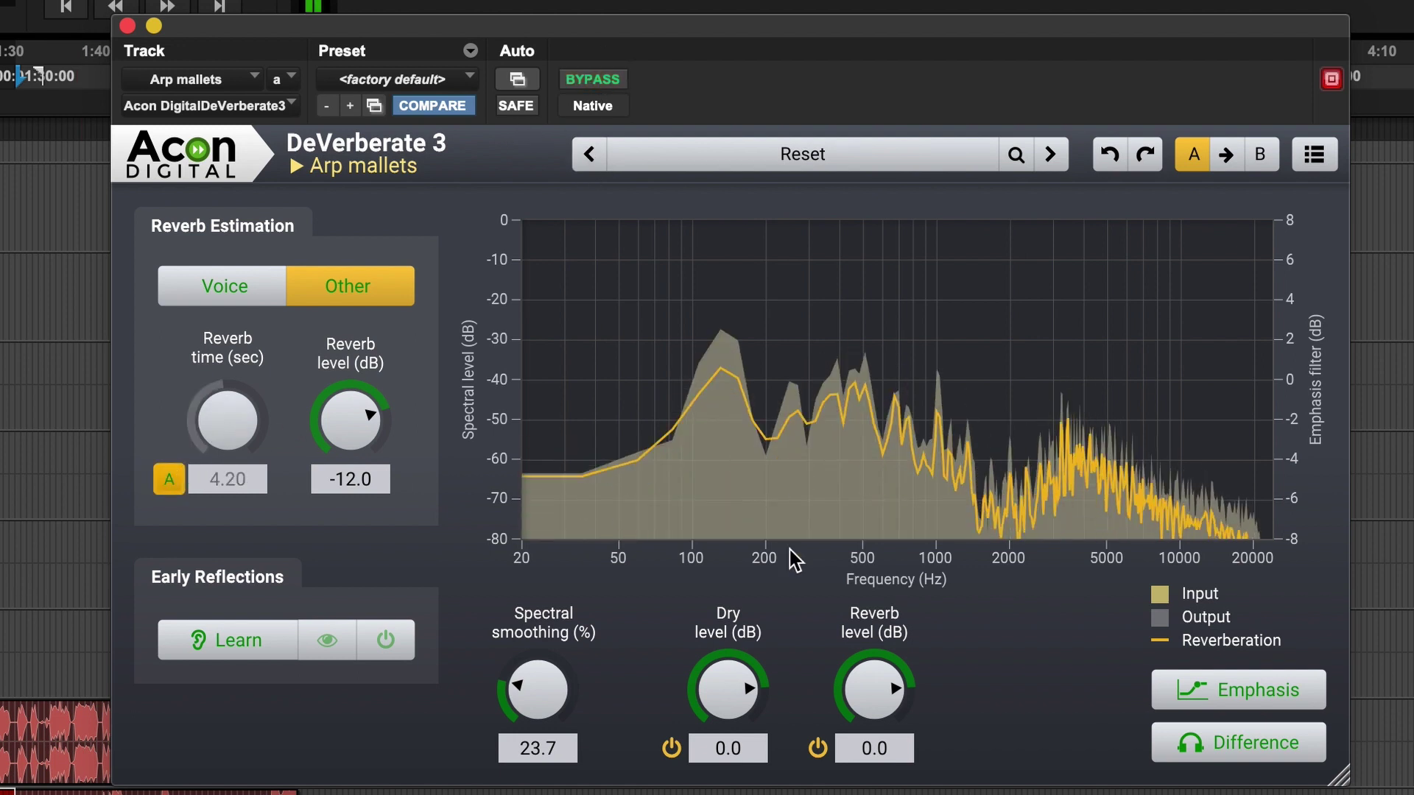
drag(874, 689, 878, 793)
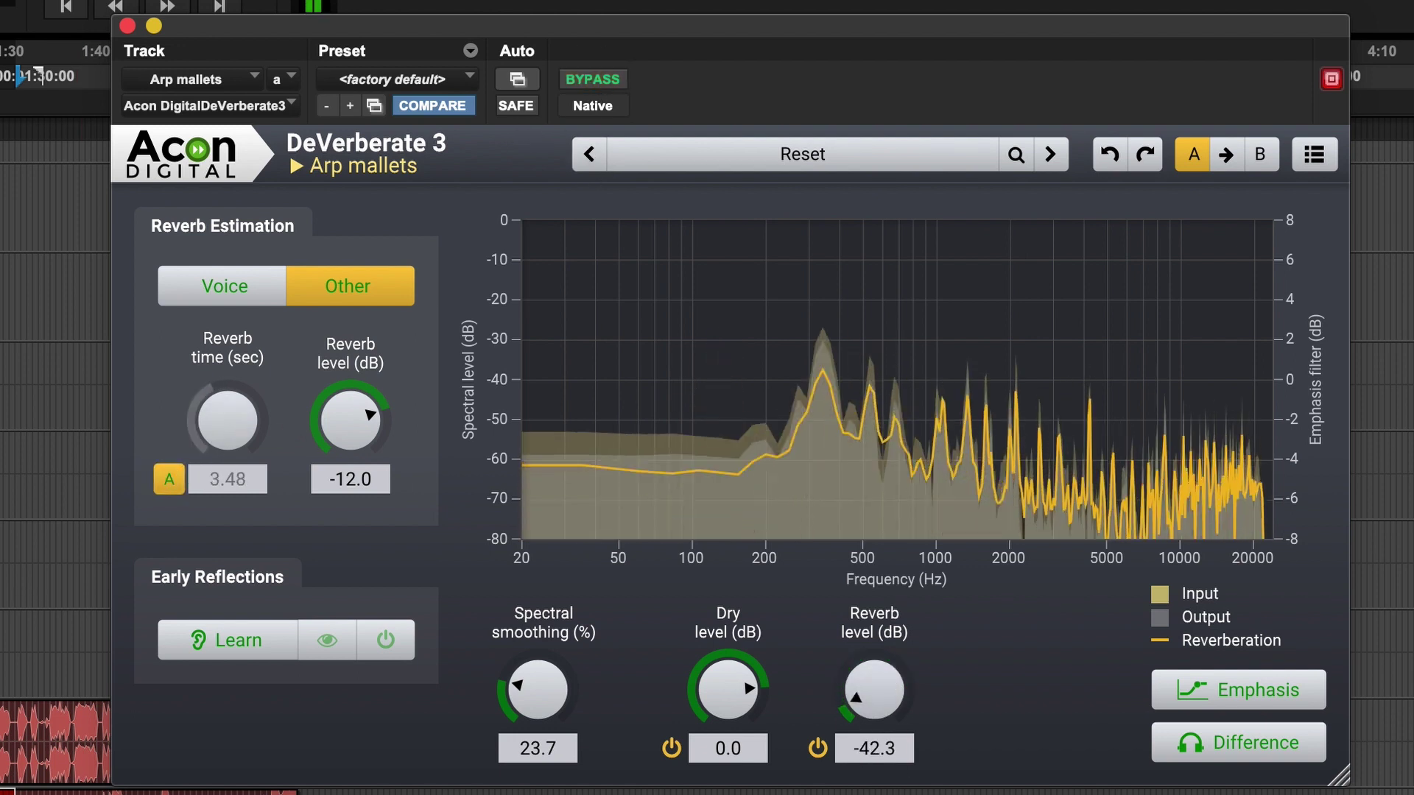
drag(529, 689, 425, 498)
- Fine-tune to -13.2 dB estimated reverb, 6.1 dB dry level and -39.8 dB output reverb
drag(363, 425, 347, 394)
drag(877, 698, 877, 690)
drag(361, 420, 385, 480)
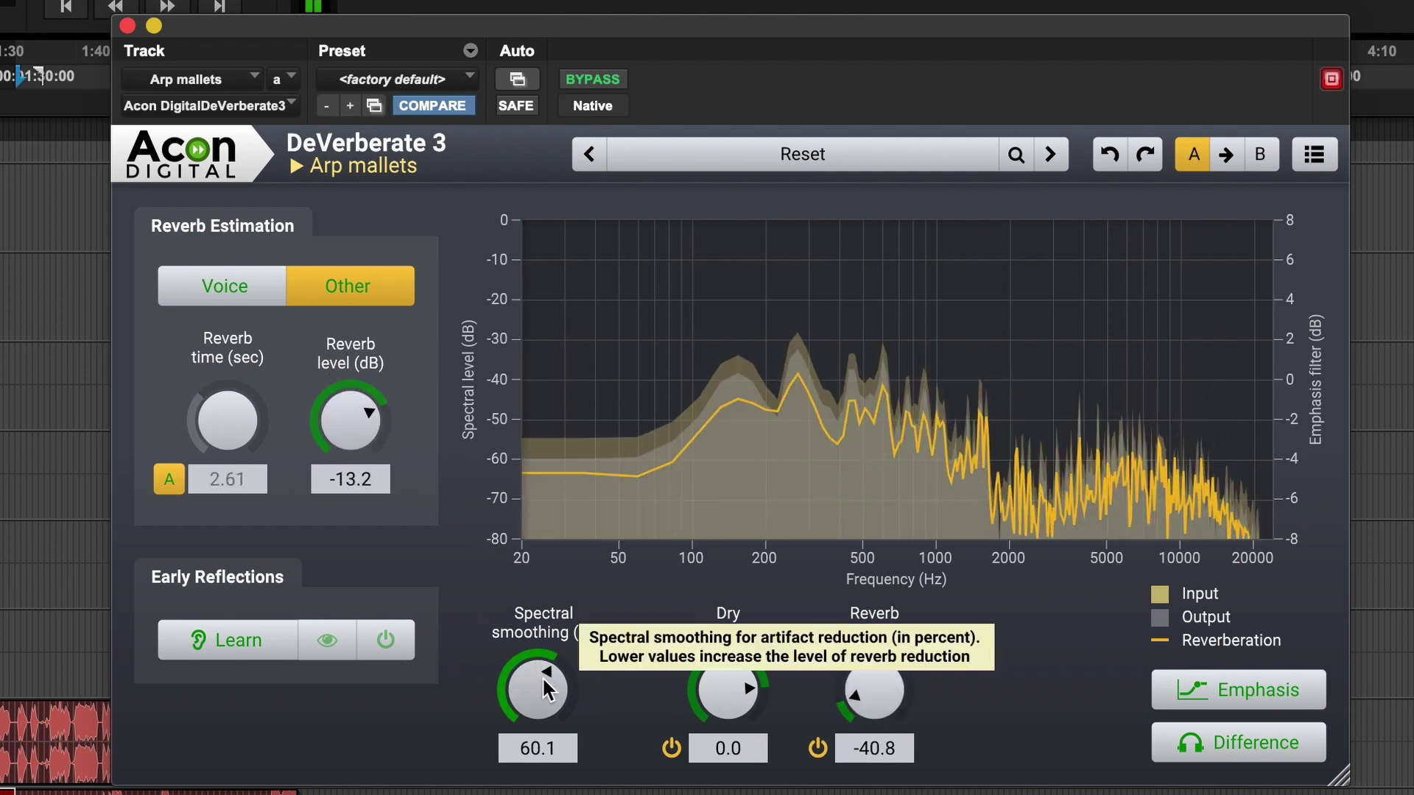
drag(752, 688, 747, 665)
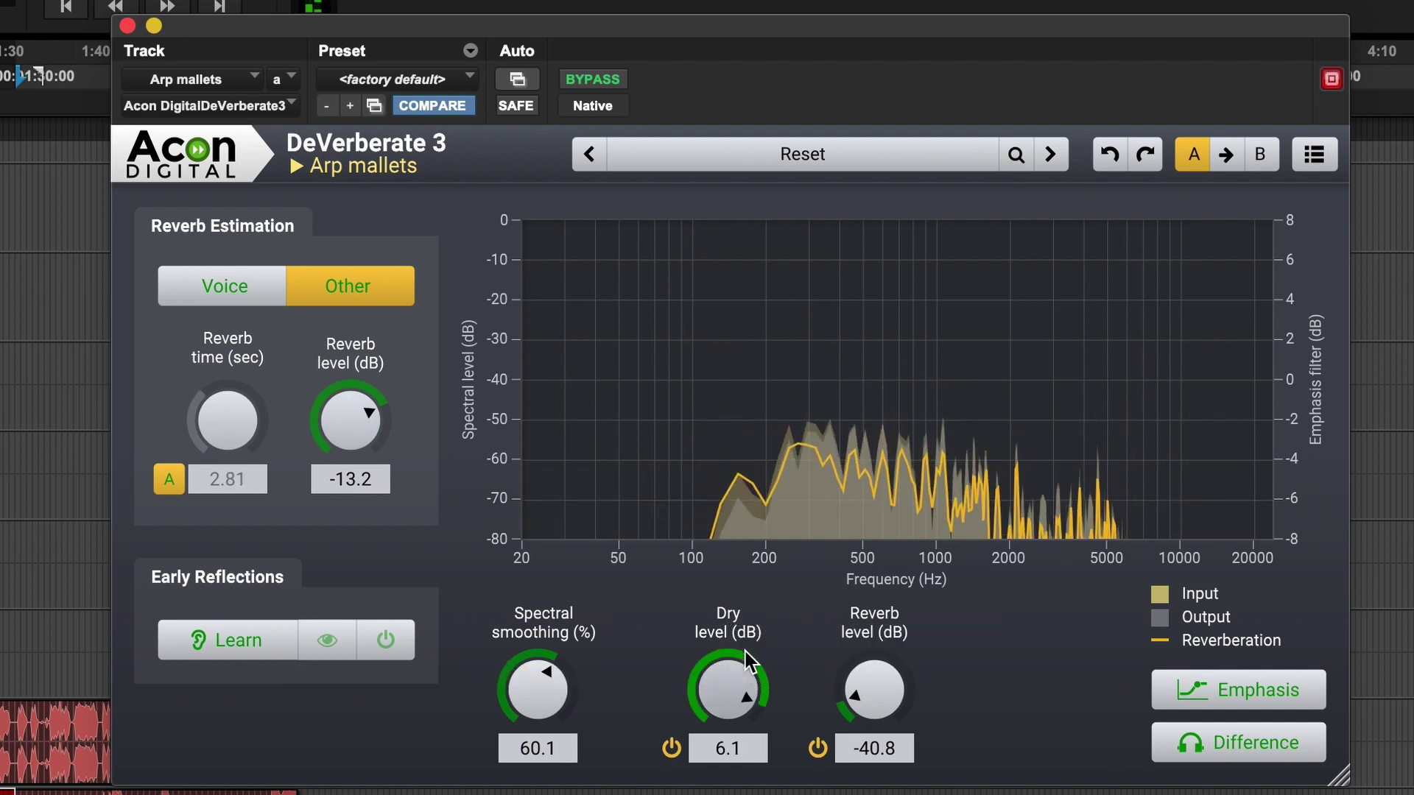
key(space)
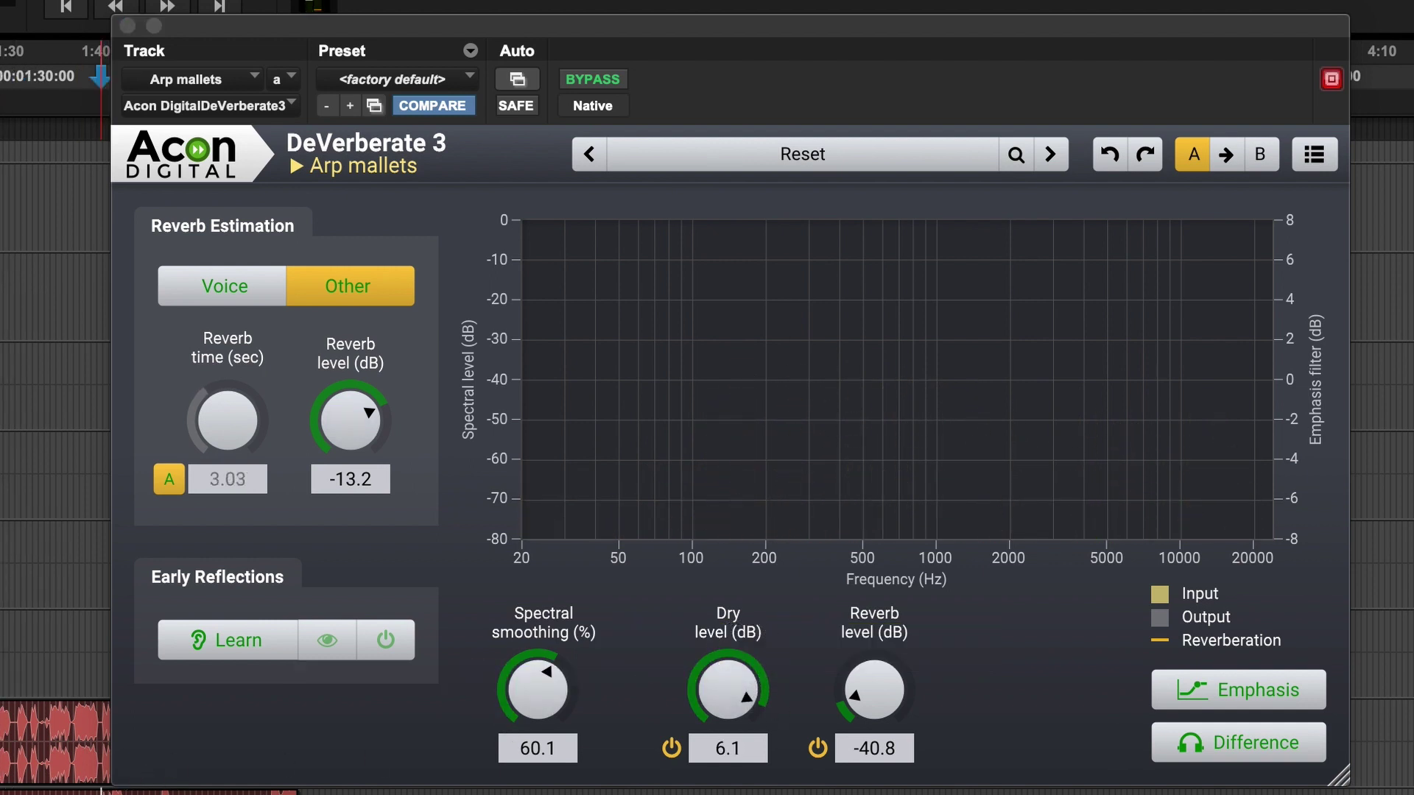
key(space)
drag(862, 691, 862, 686)
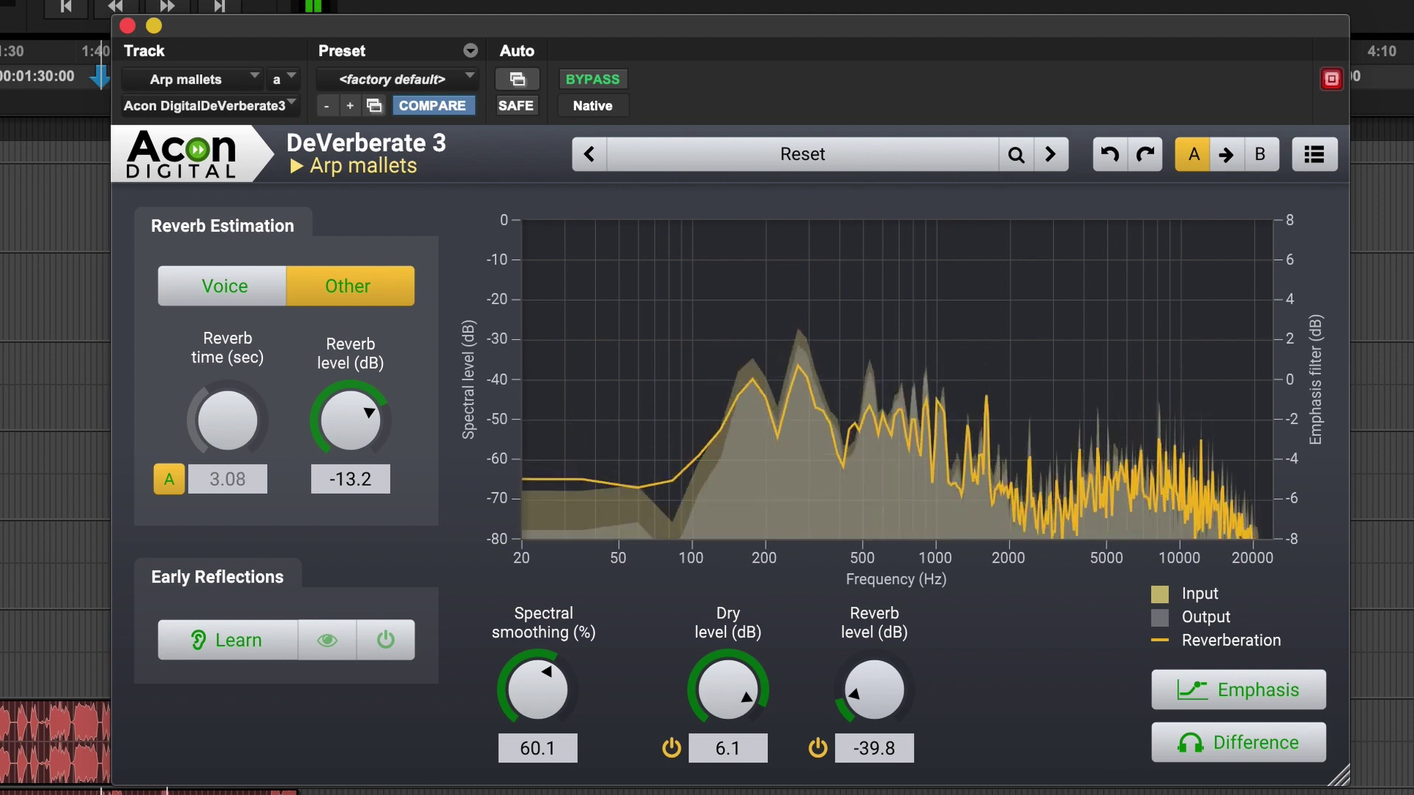
key(space)
key(space)
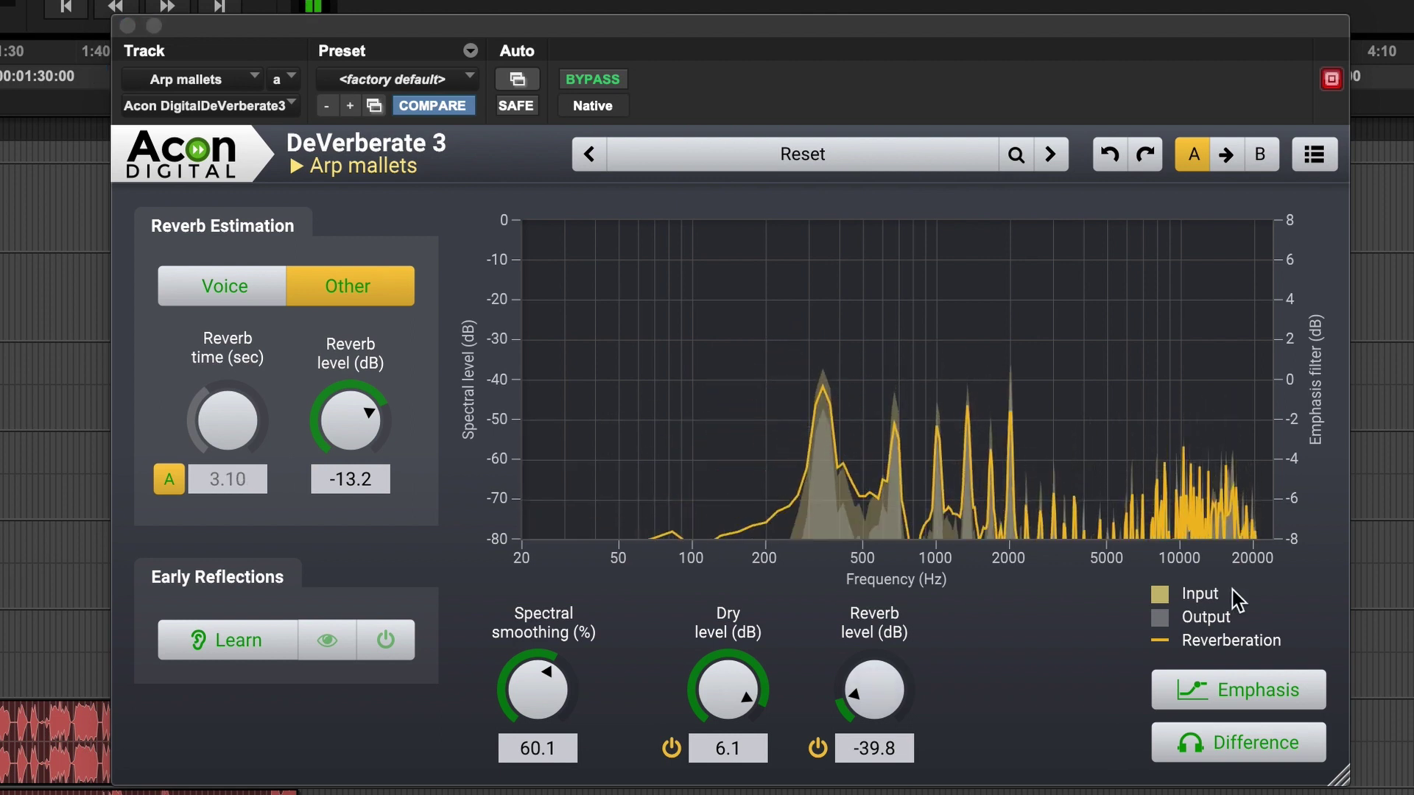
- Audition the removed reverb with Difference and take the output reverb level down to -48.0 dB
click(1257, 729)
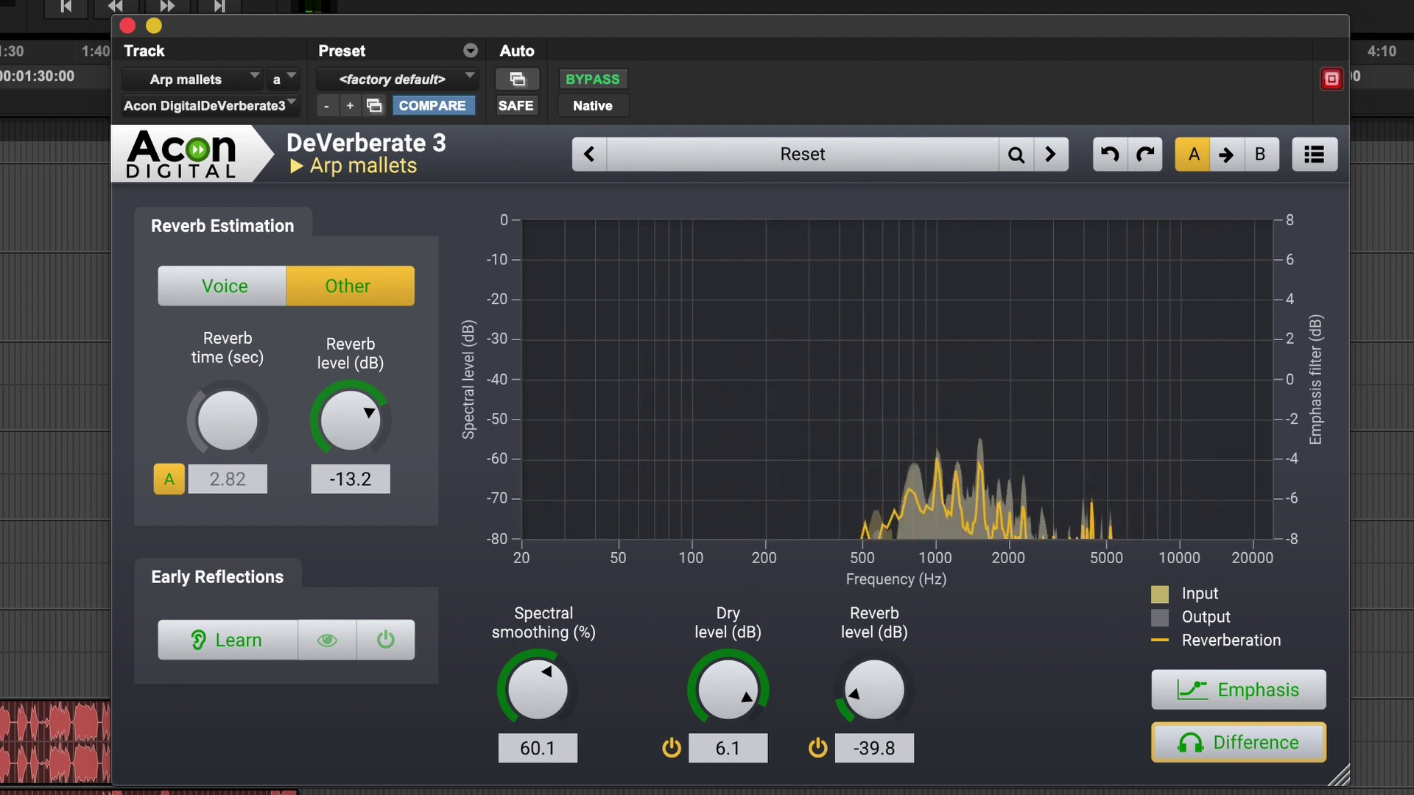
drag(874, 690, 913, 791)
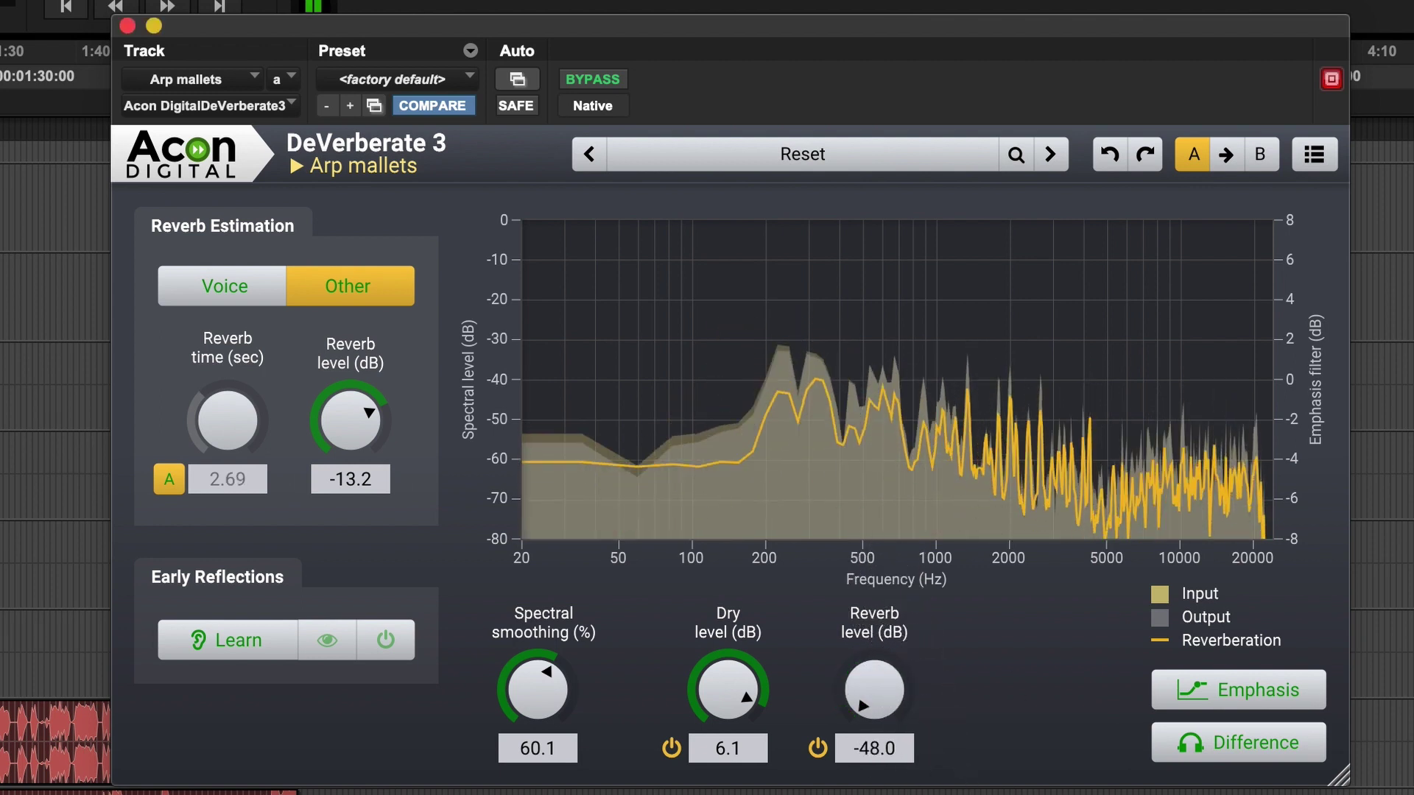
key(space)
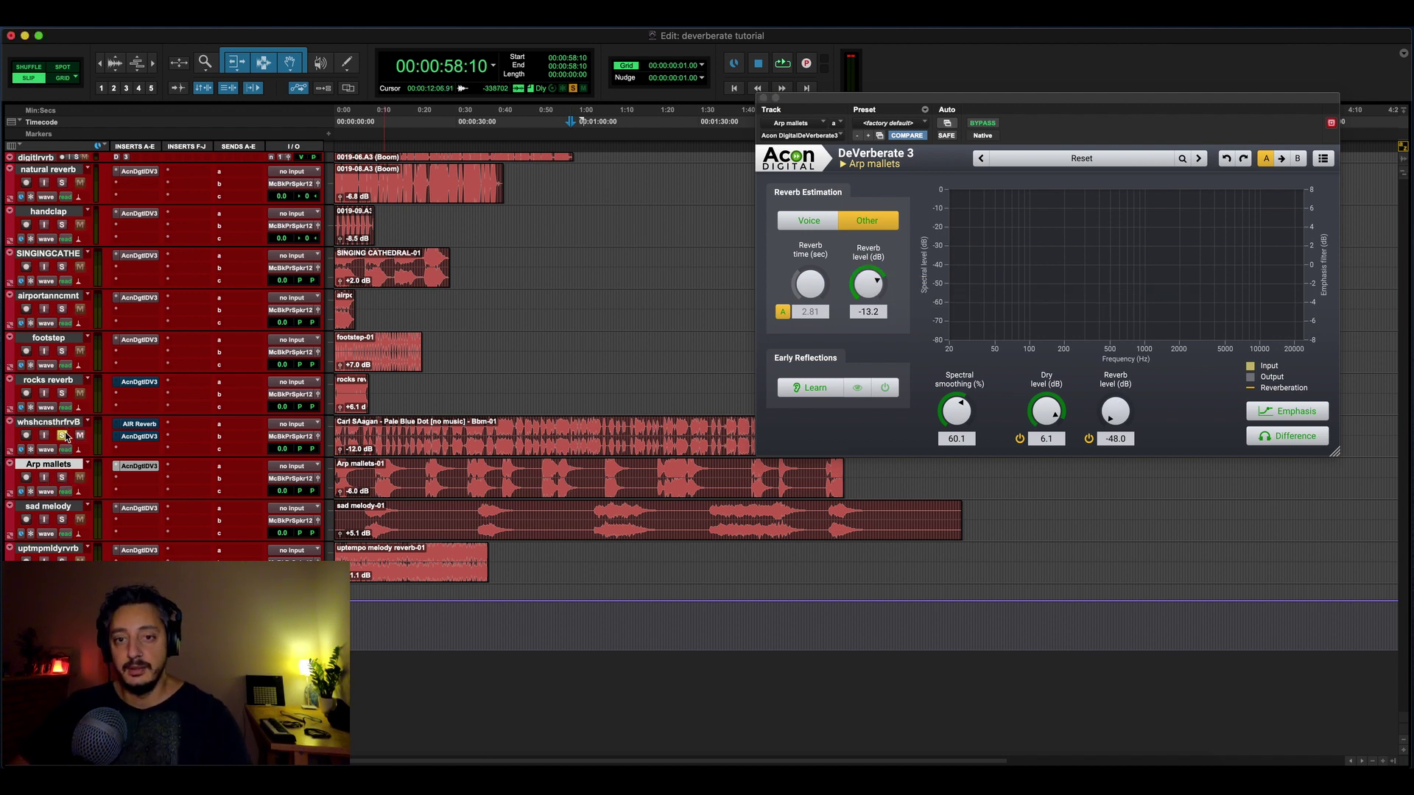
- Select the Pale Blue Dot clip on the whshcnsthrfrvb track, spanning 0:00 to 3:27:02
click(454, 439)
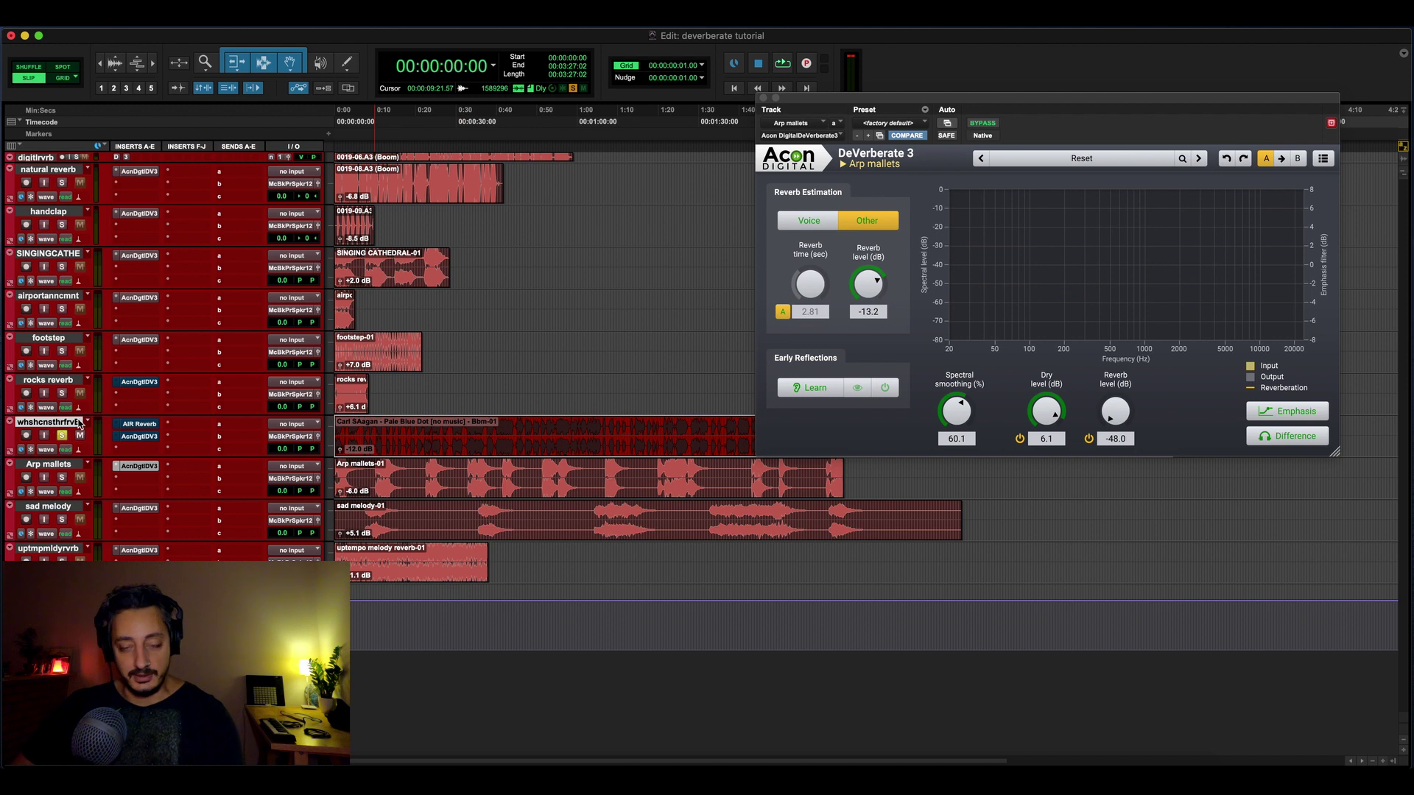